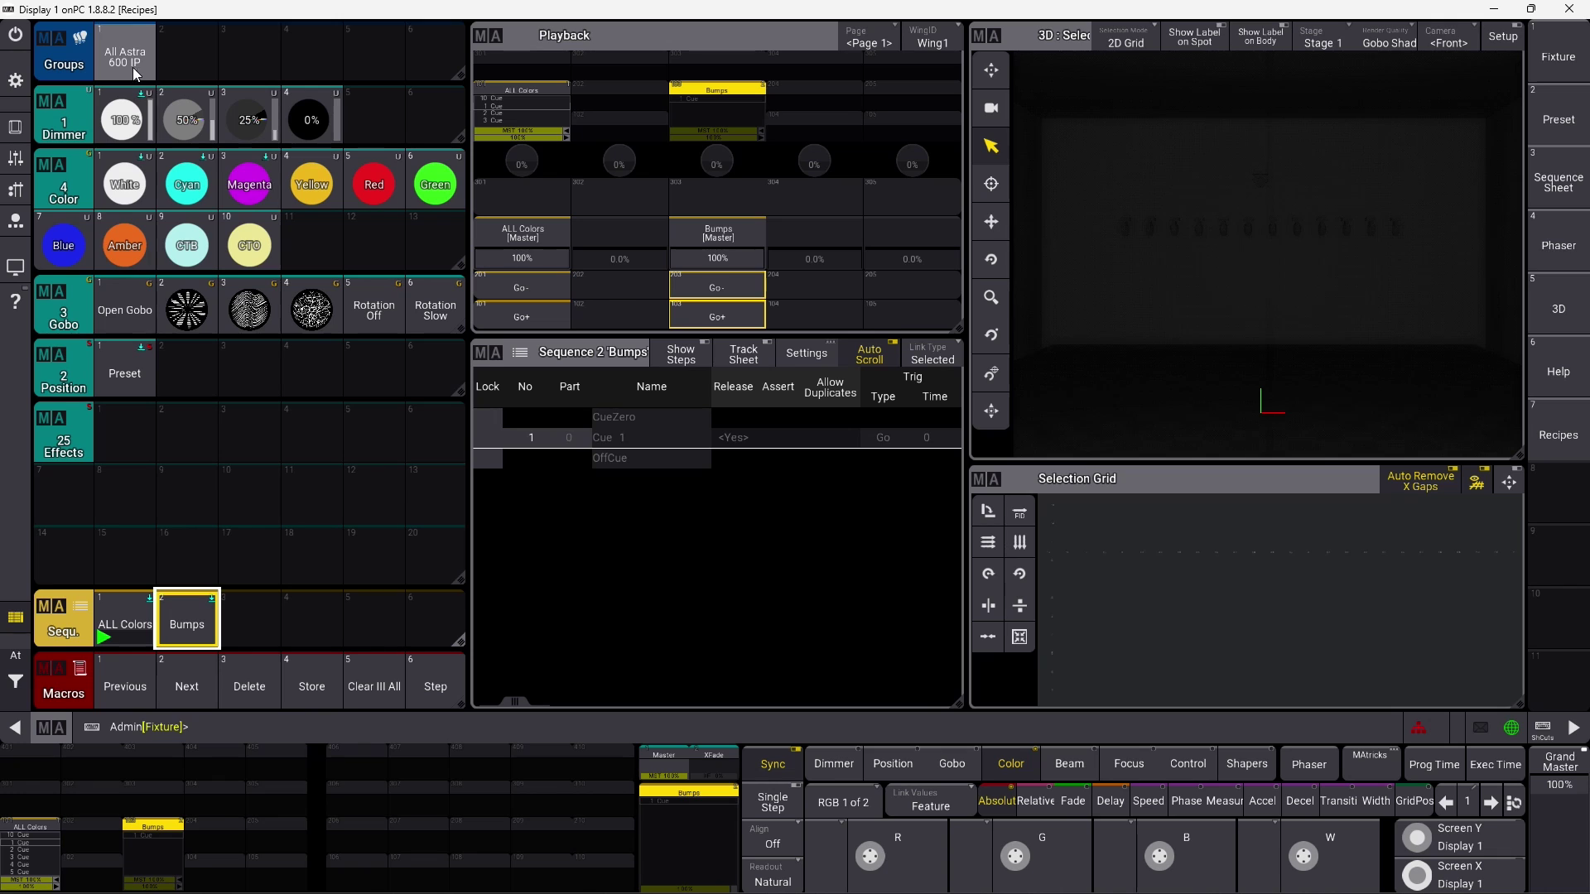
# Clear the programmer and display the ALL Colors sequence in the sequence sheet
pyautogui.click(124, 370)
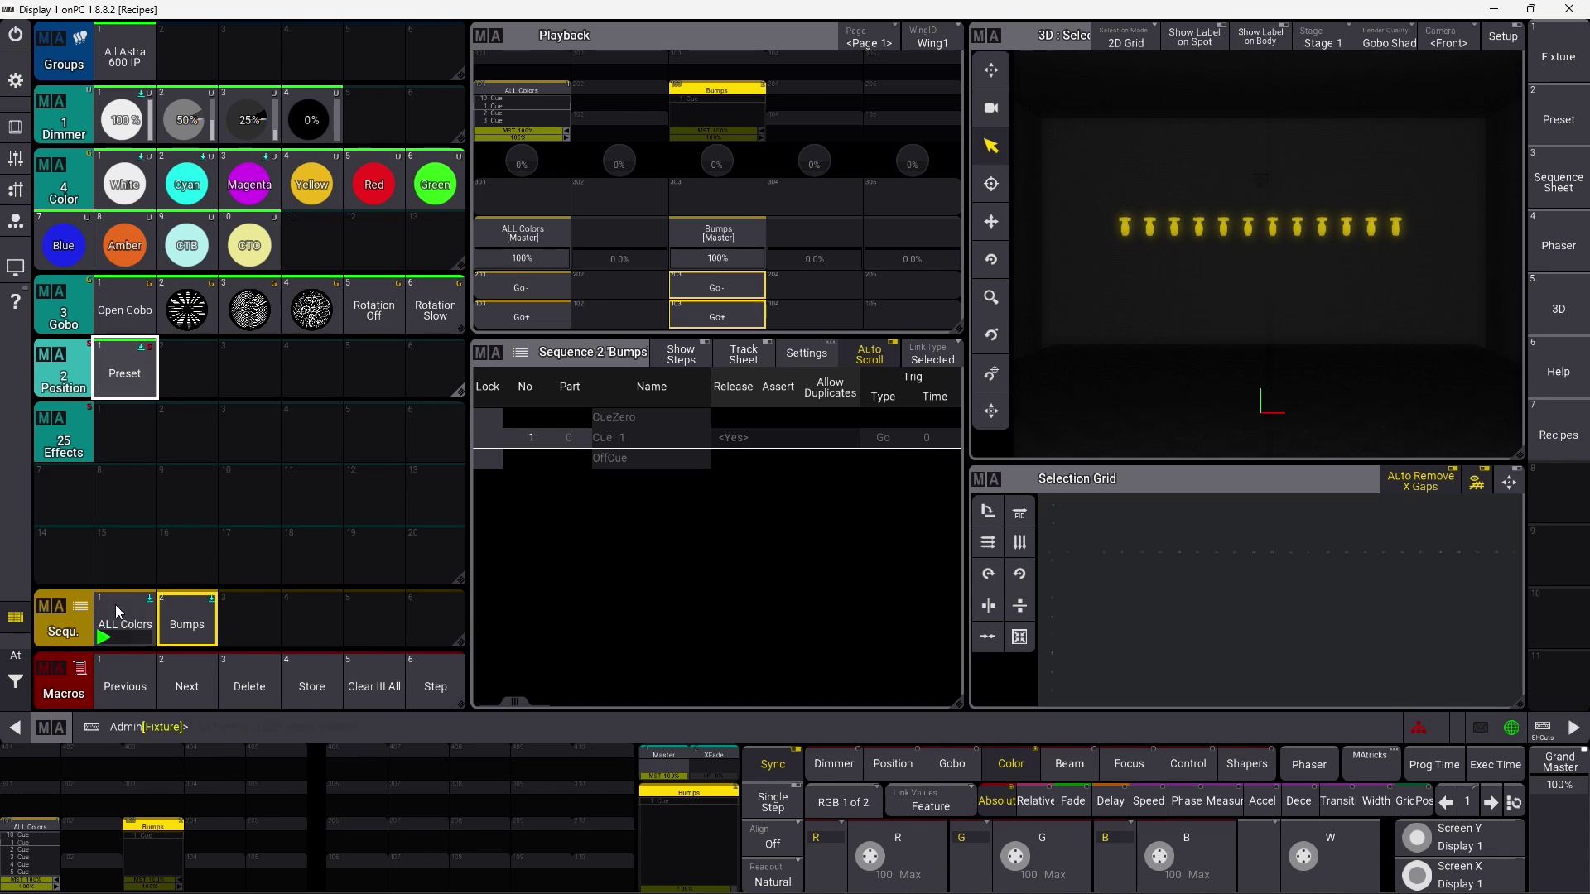
pyautogui.click(364, 690)
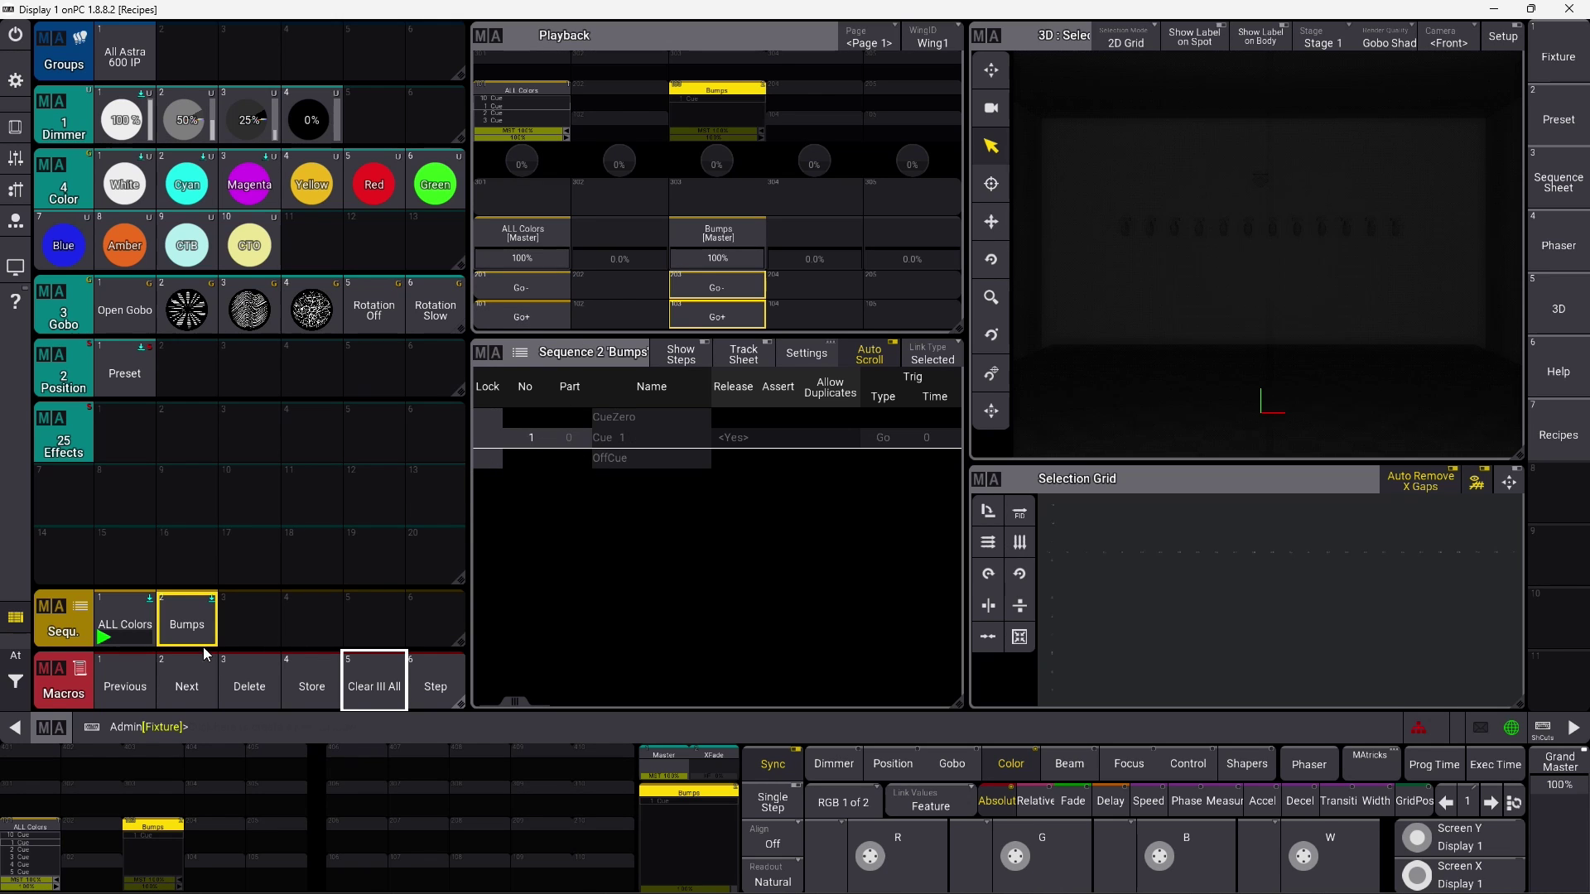
pyautogui.click(124, 621)
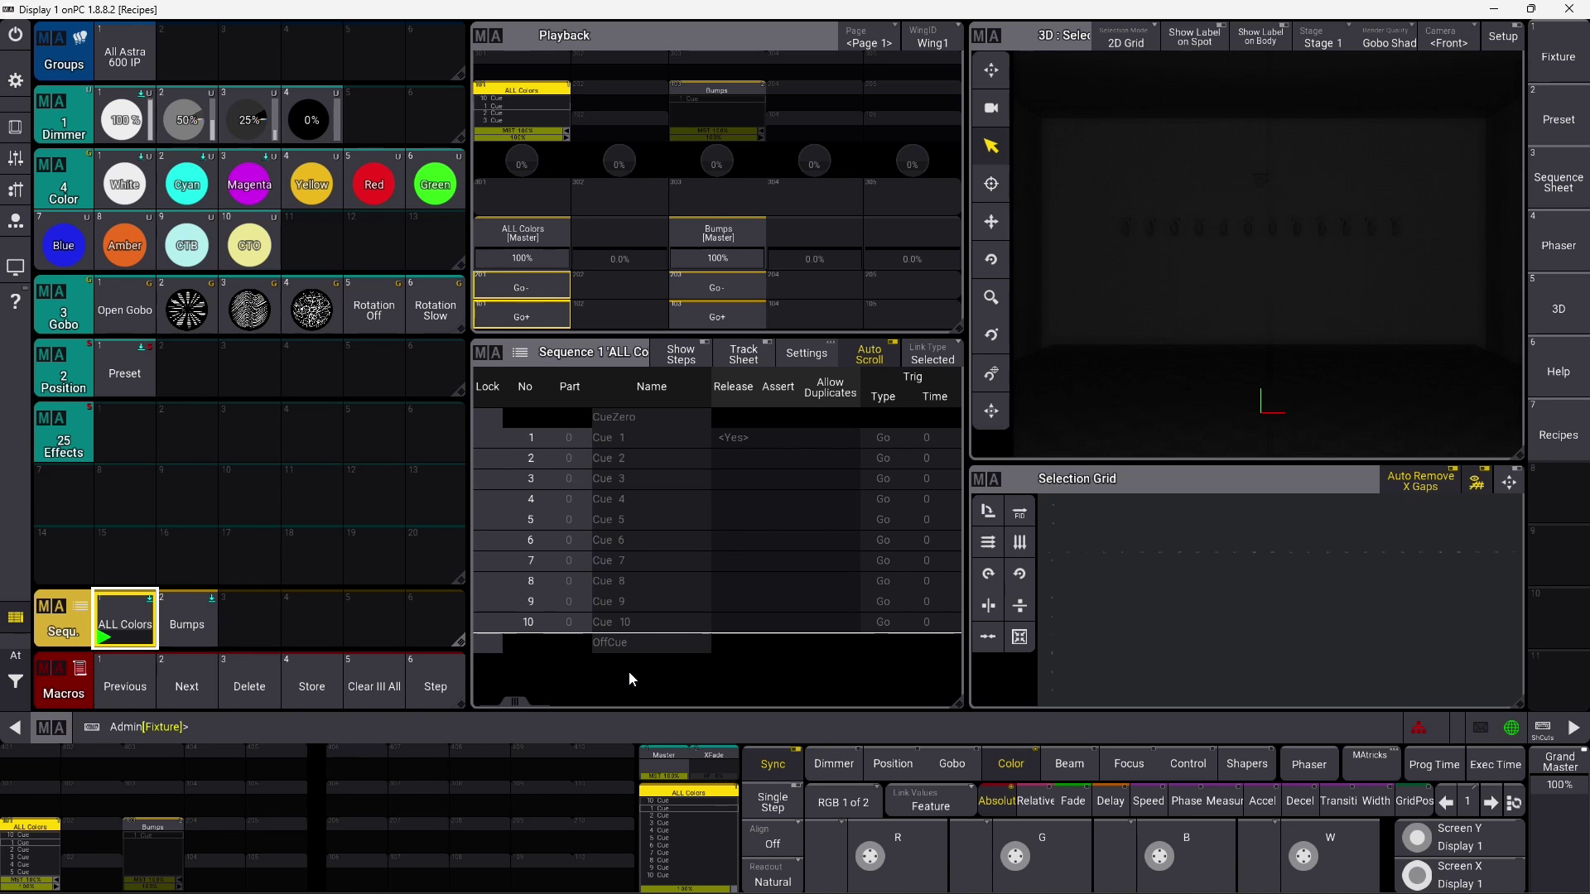
# Turn on Show Recipes in the sequence sheet's mask settings
pyautogui.click(488, 353)
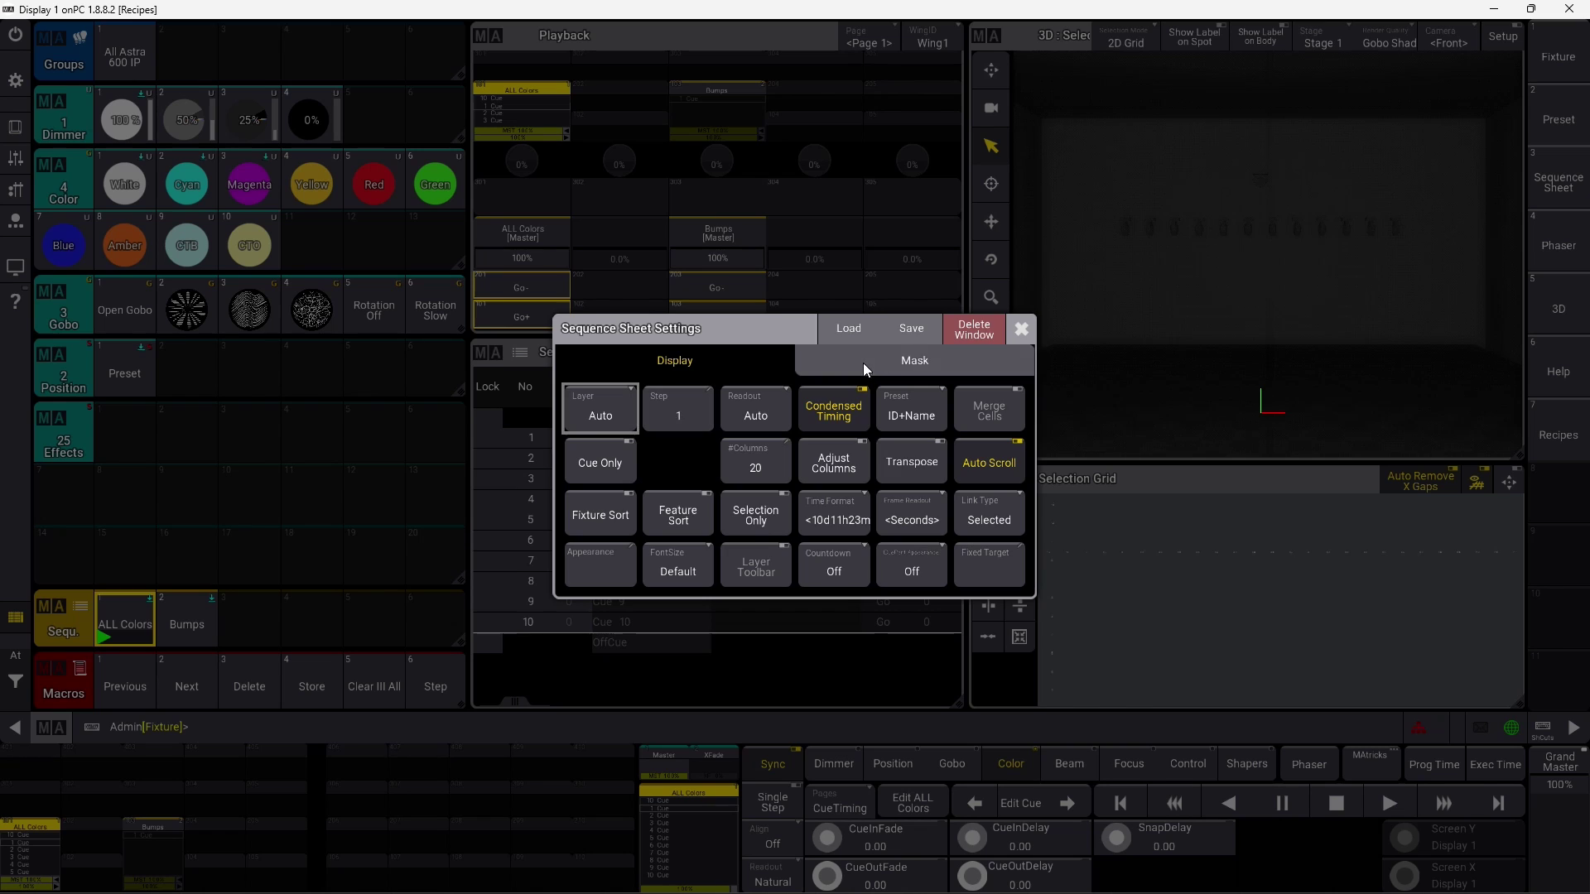
pyautogui.click(905, 370)
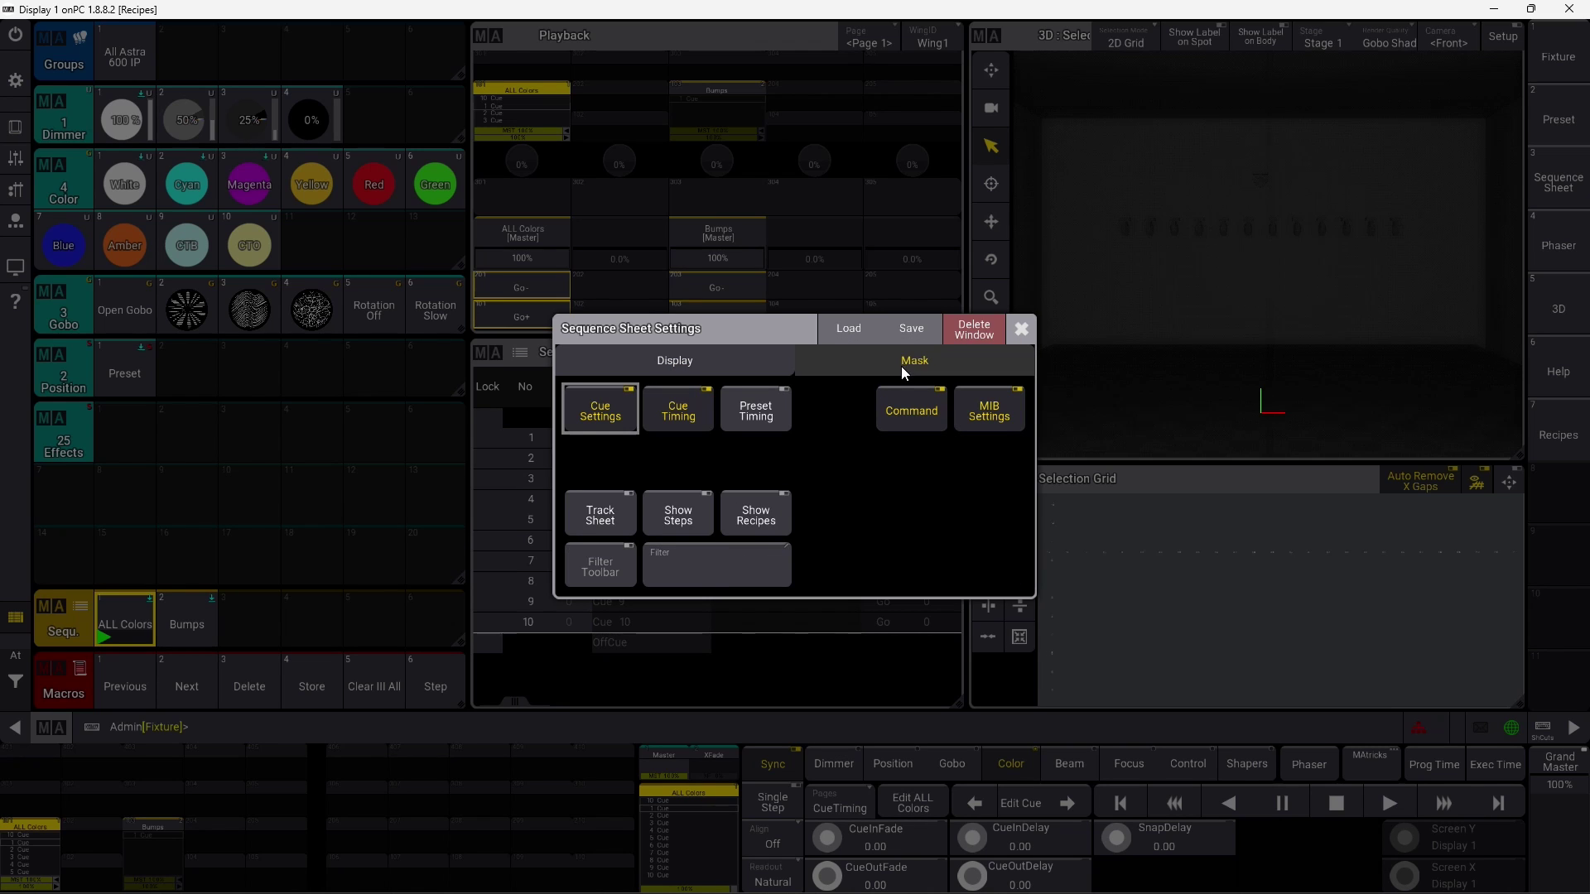
pyautogui.click(757, 522)
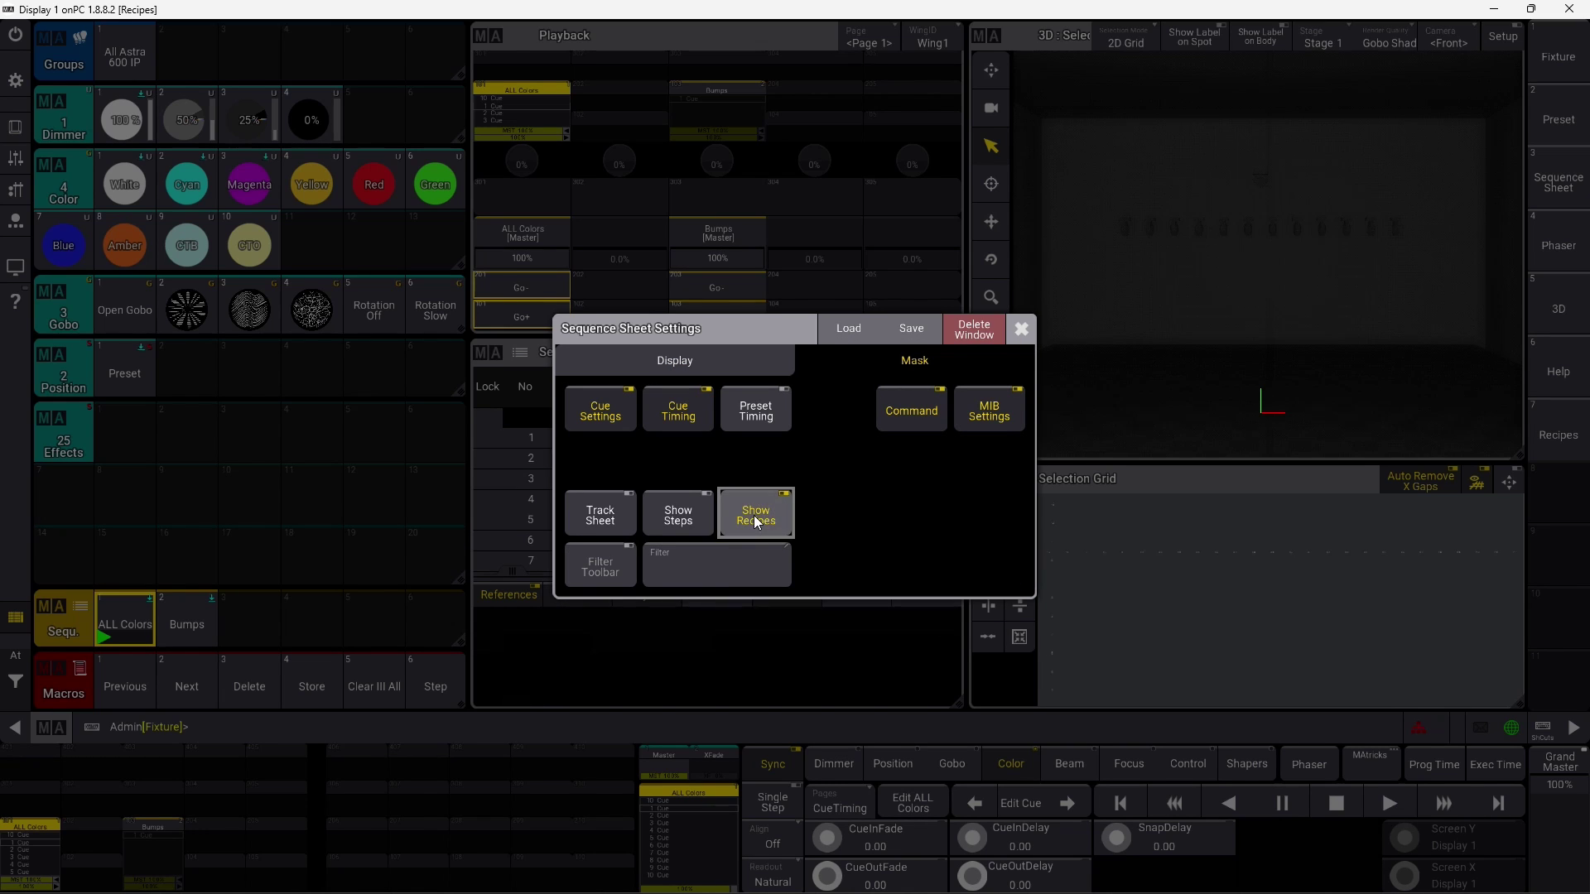
pyautogui.click(1021, 328)
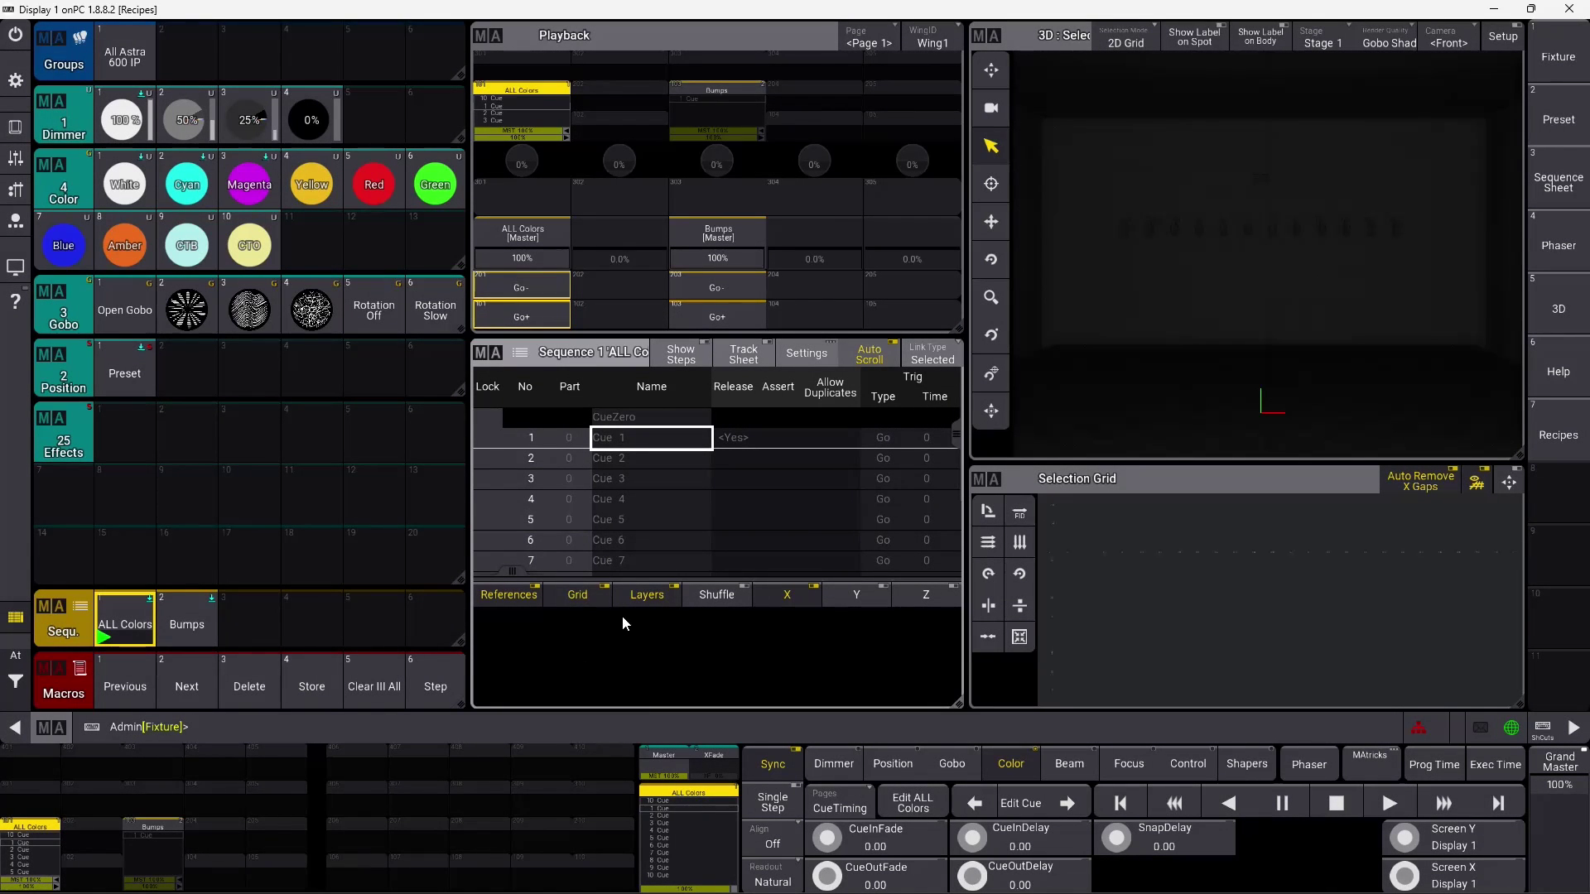
# Add a new recipe to cue 1 and set its selection to group 1 'All Astra 600 IP'
pyautogui.click(647, 446)
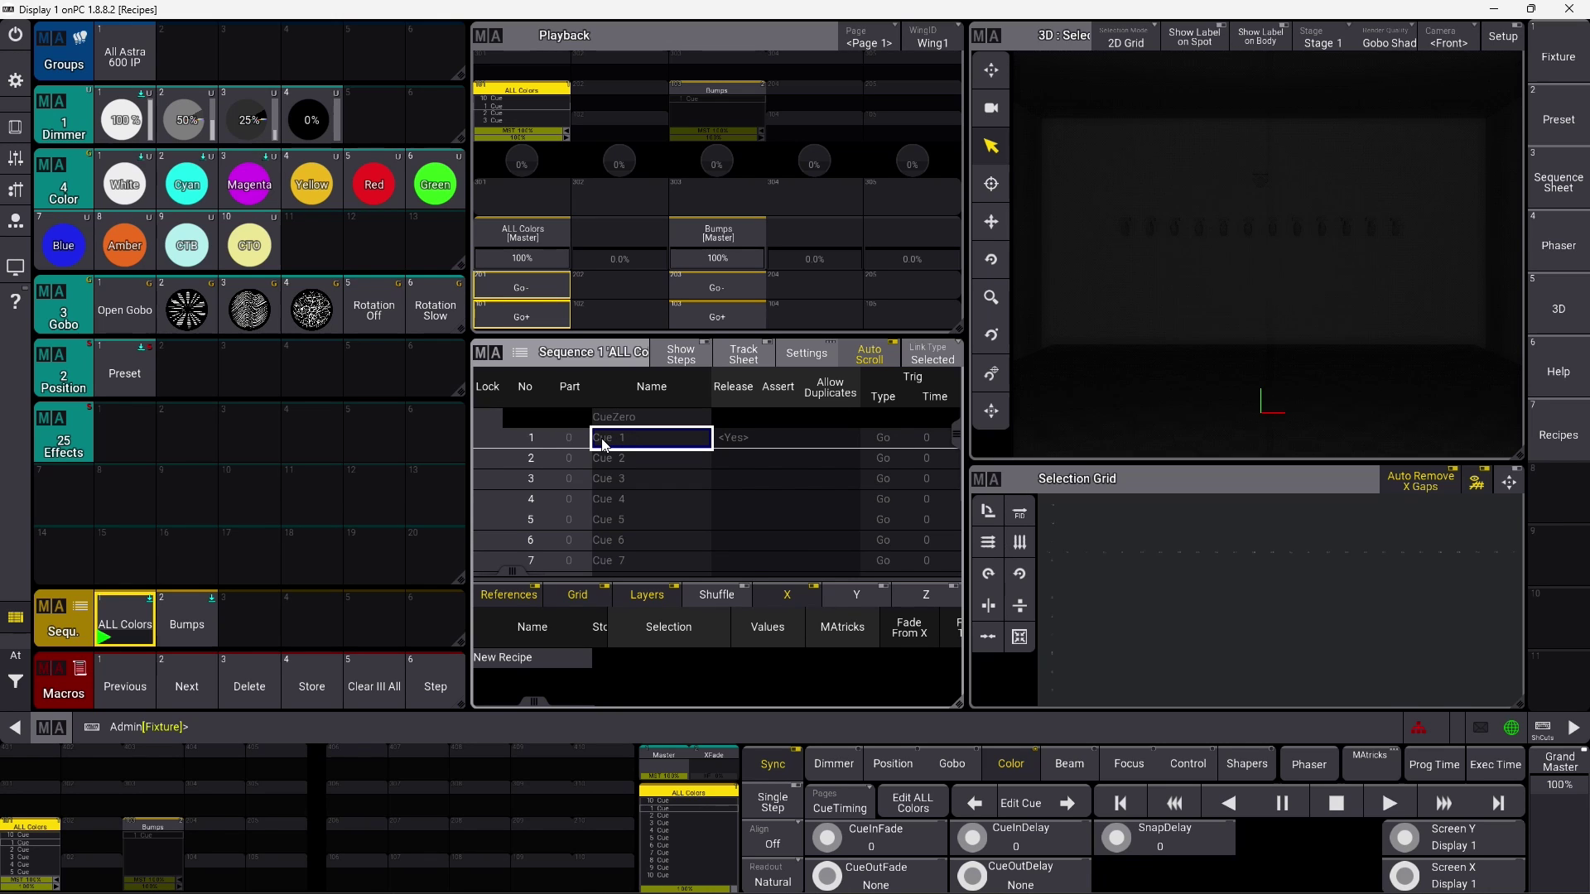
pyautogui.click(536, 660)
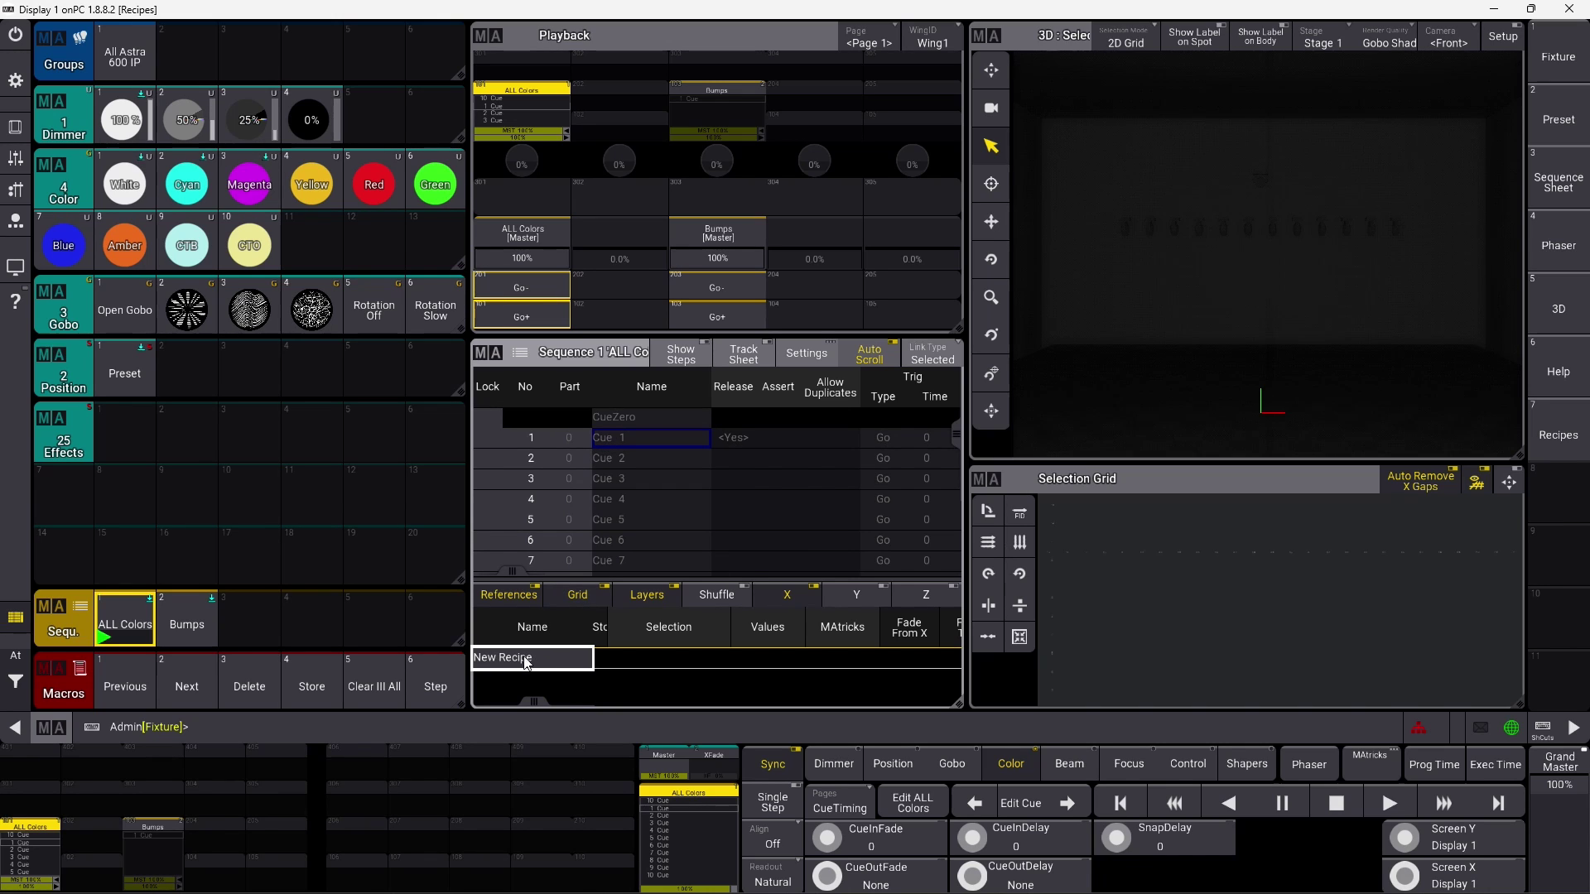
pyautogui.click(513, 660)
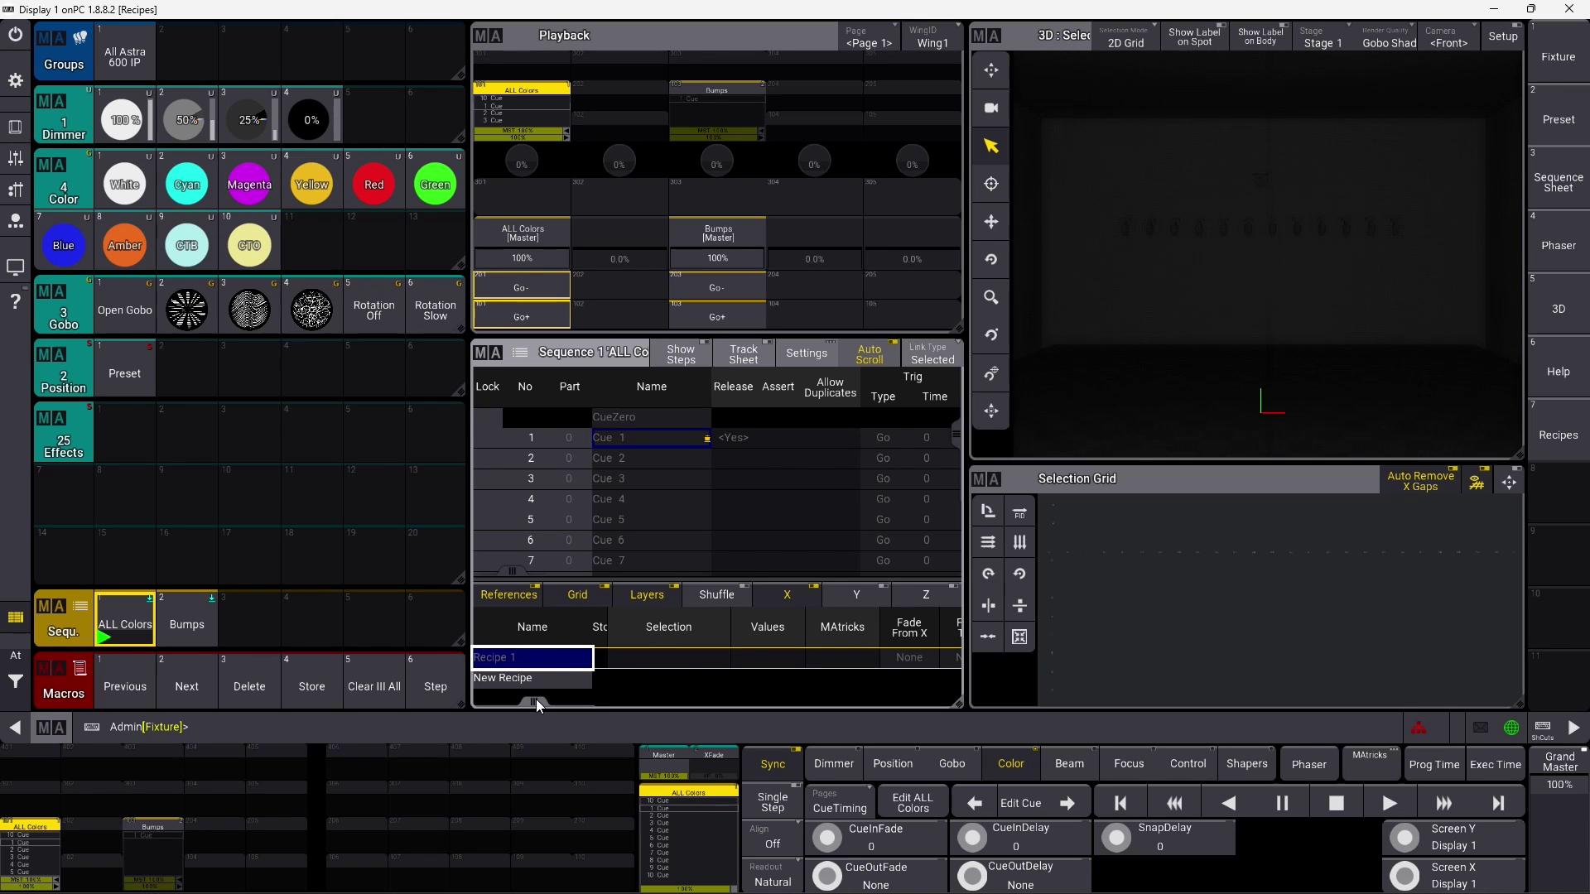
pyautogui.moveTo(534, 703); pyautogui.dragTo(496, 702)
pyautogui.click(683, 659)
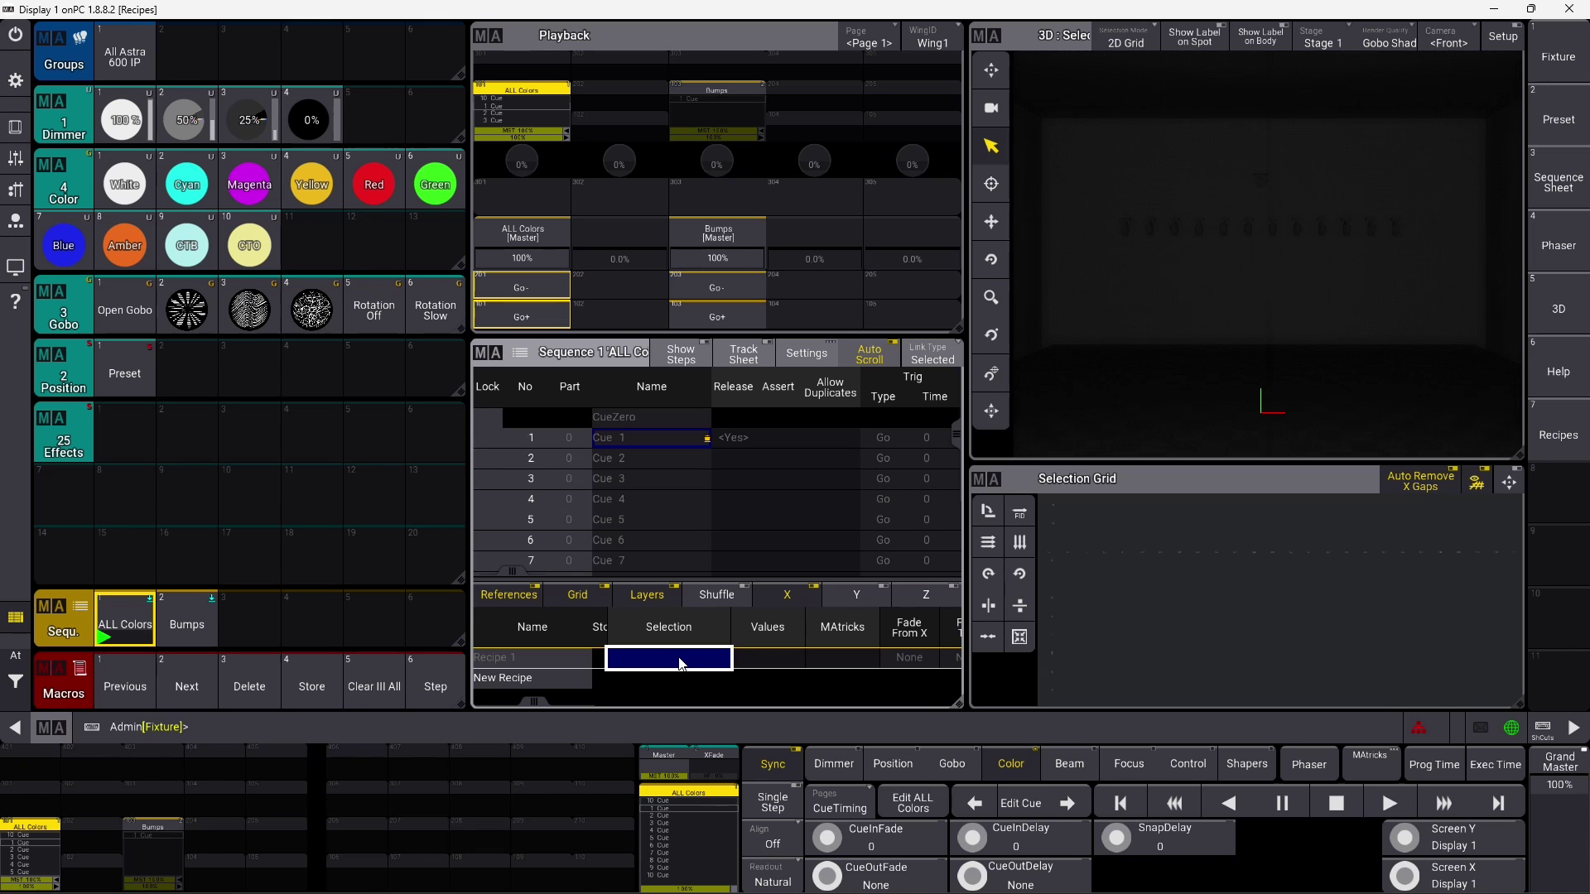
pyautogui.click(680, 661)
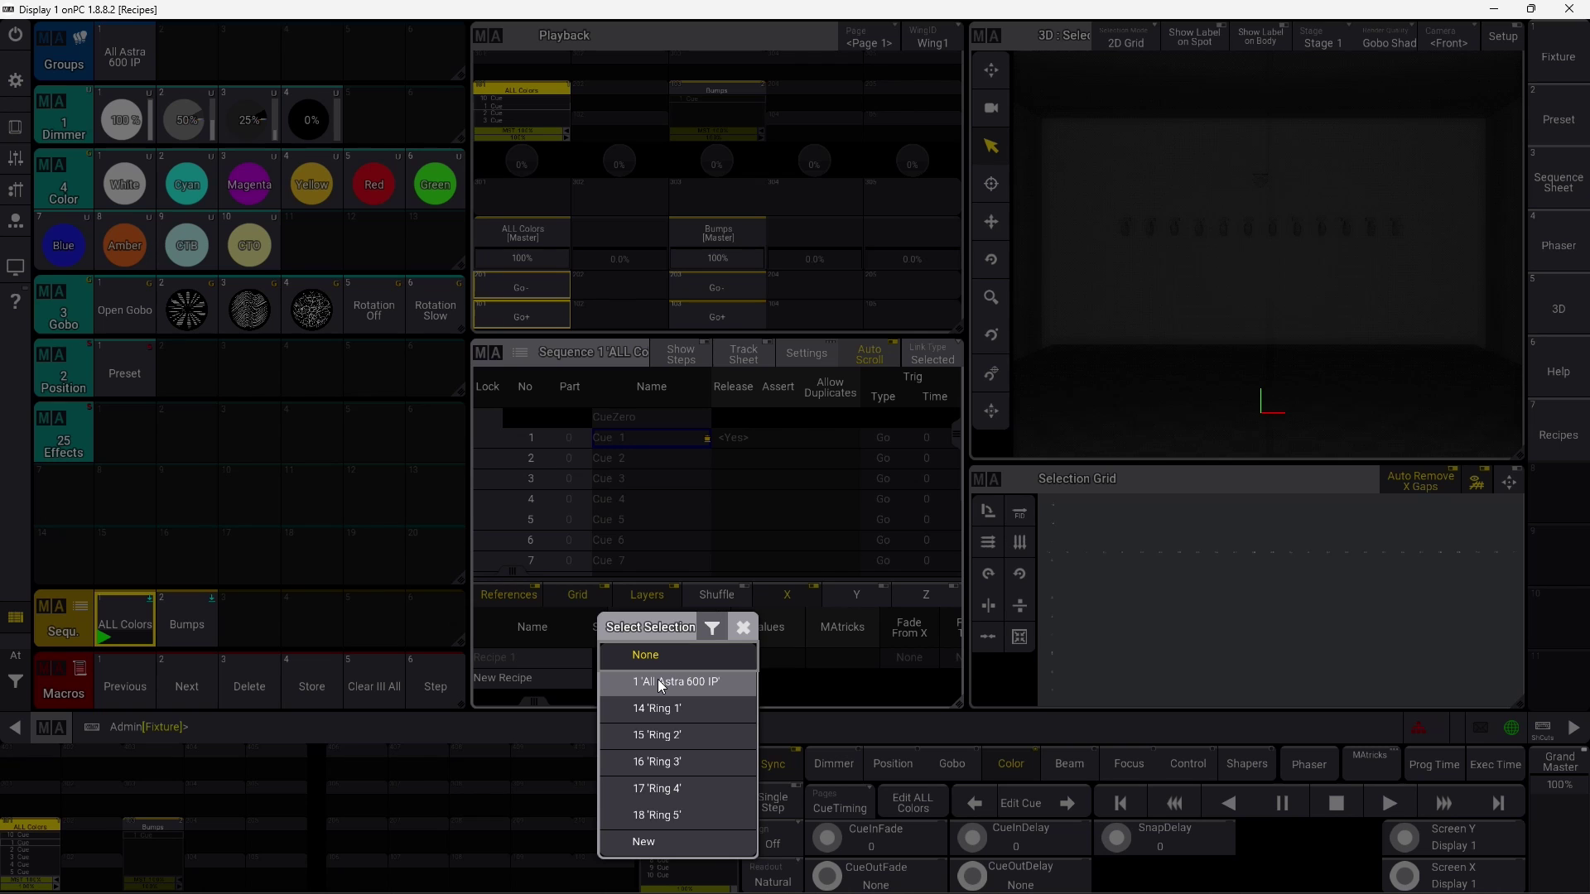
pyautogui.click(658, 679)
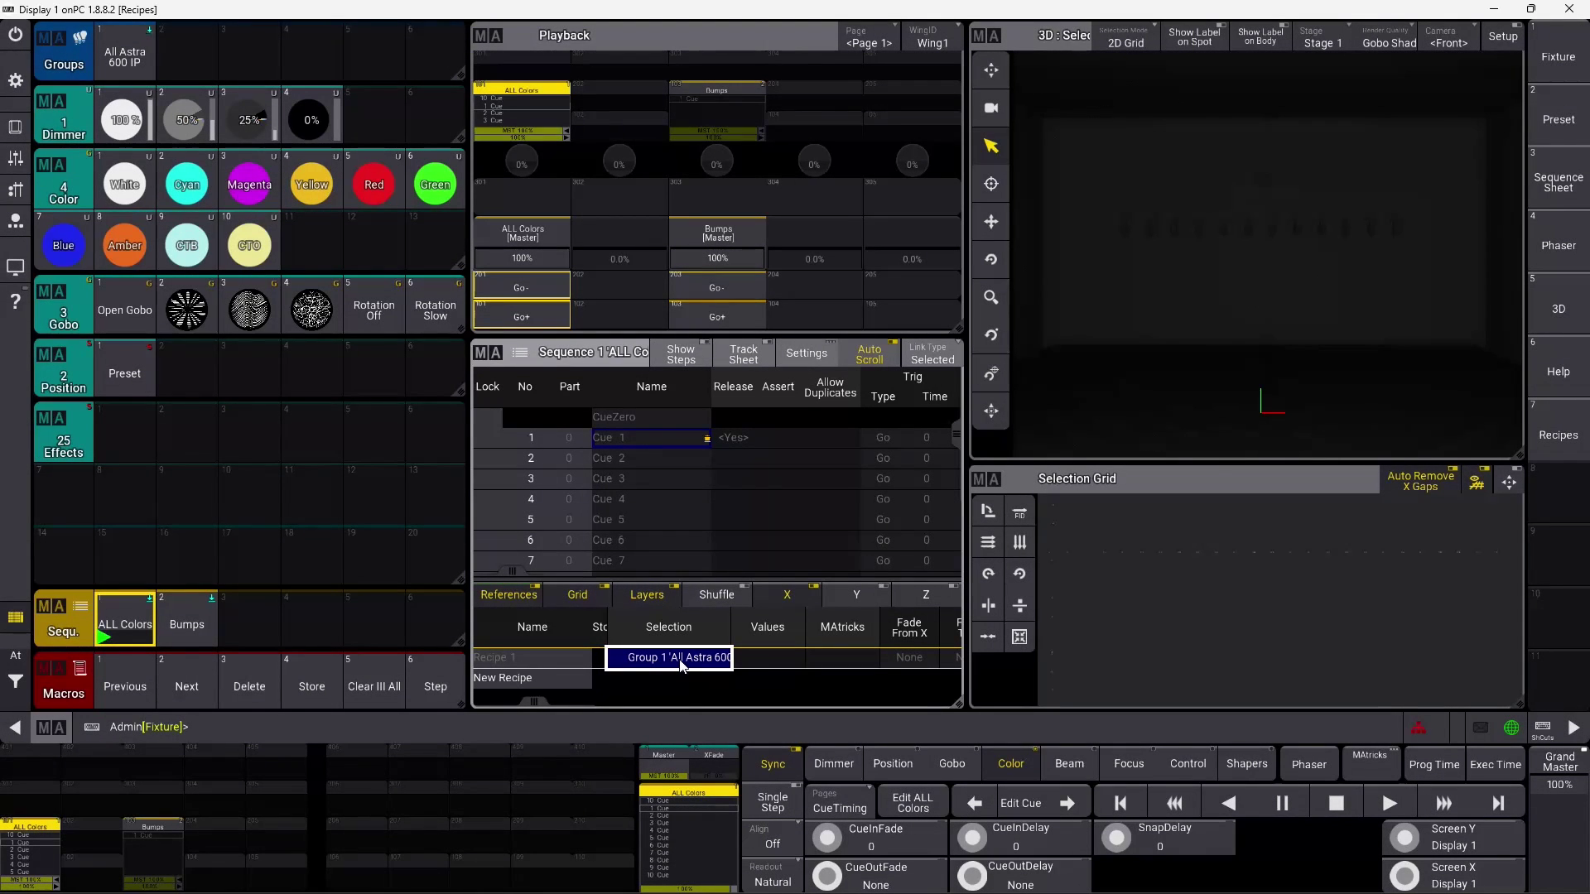
# Assign the 100 % dimmer preset to the cue 1 recipe's values and start the ALL Colors sequence
pyautogui.click(773, 658)
pyautogui.click(774, 657)
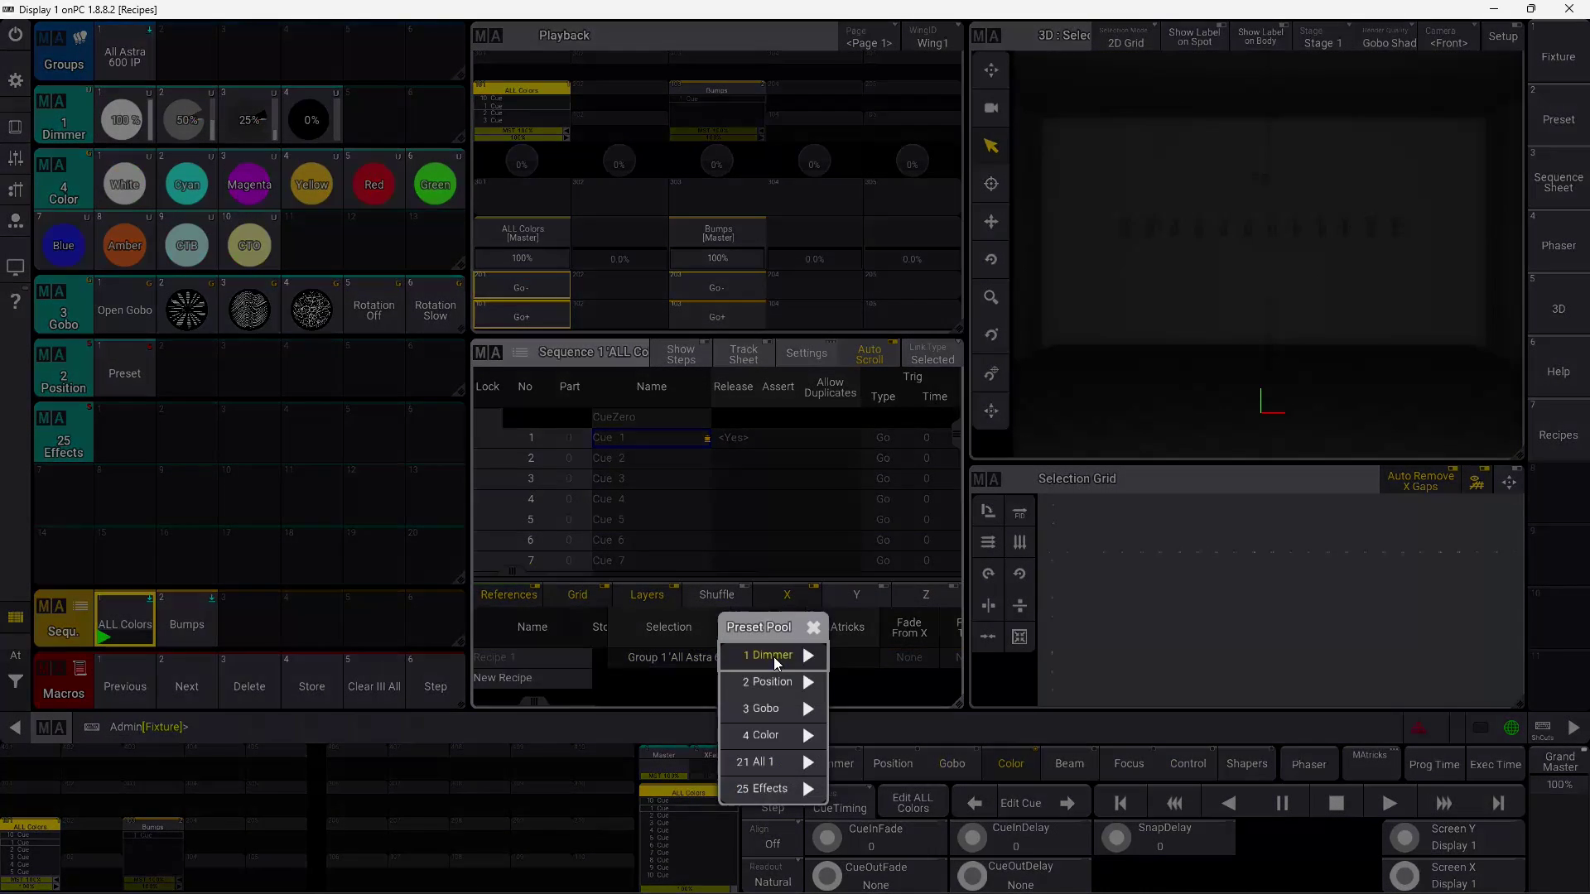
pyautogui.click(783, 657)
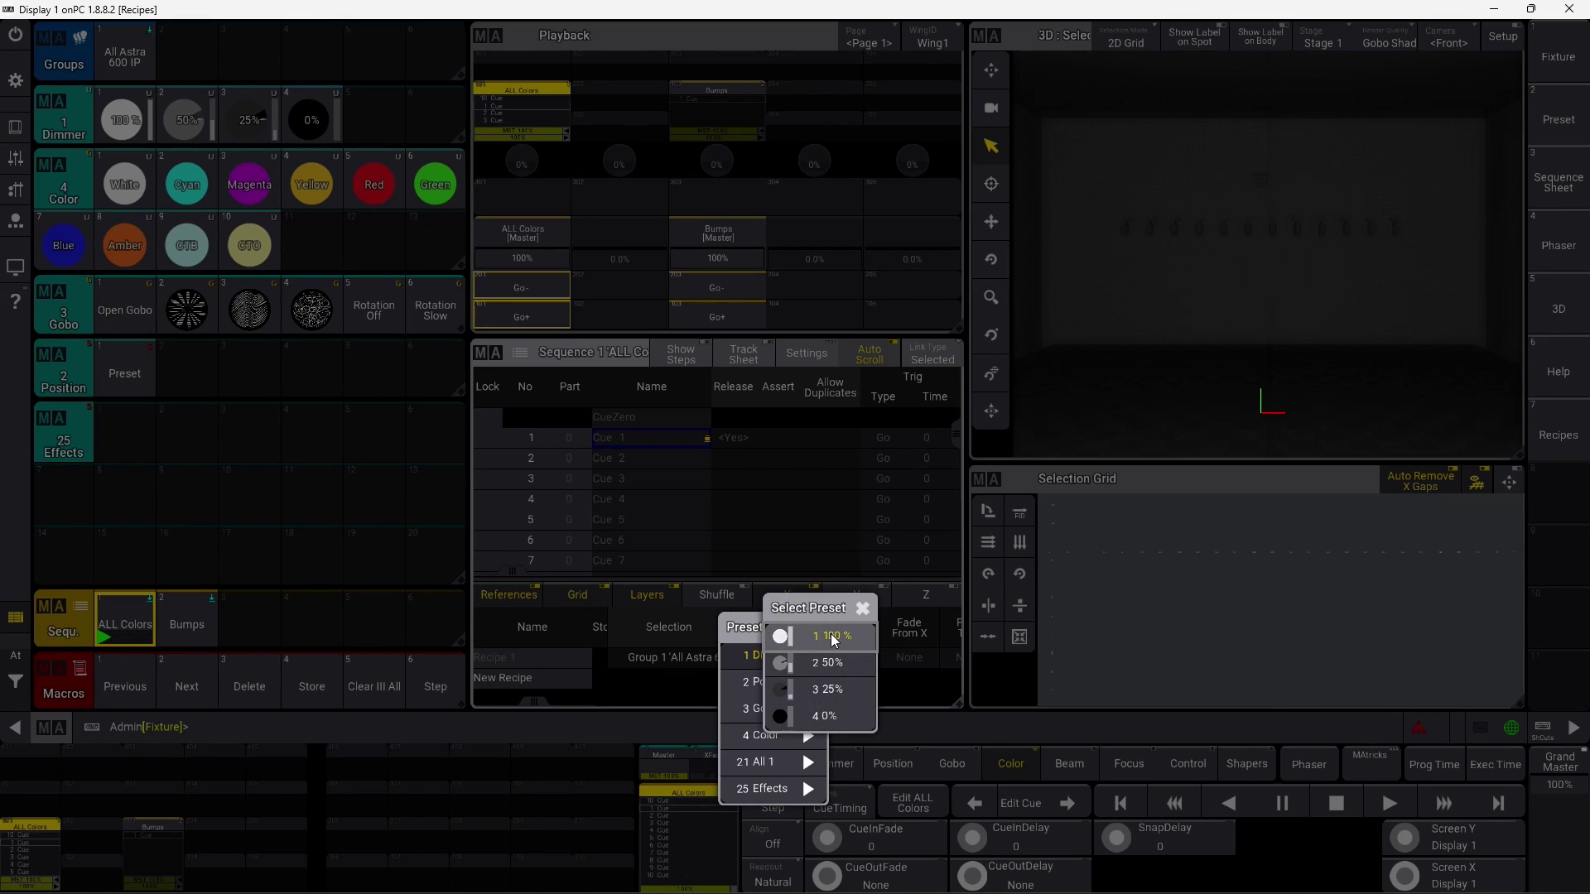
pyautogui.click(832, 632)
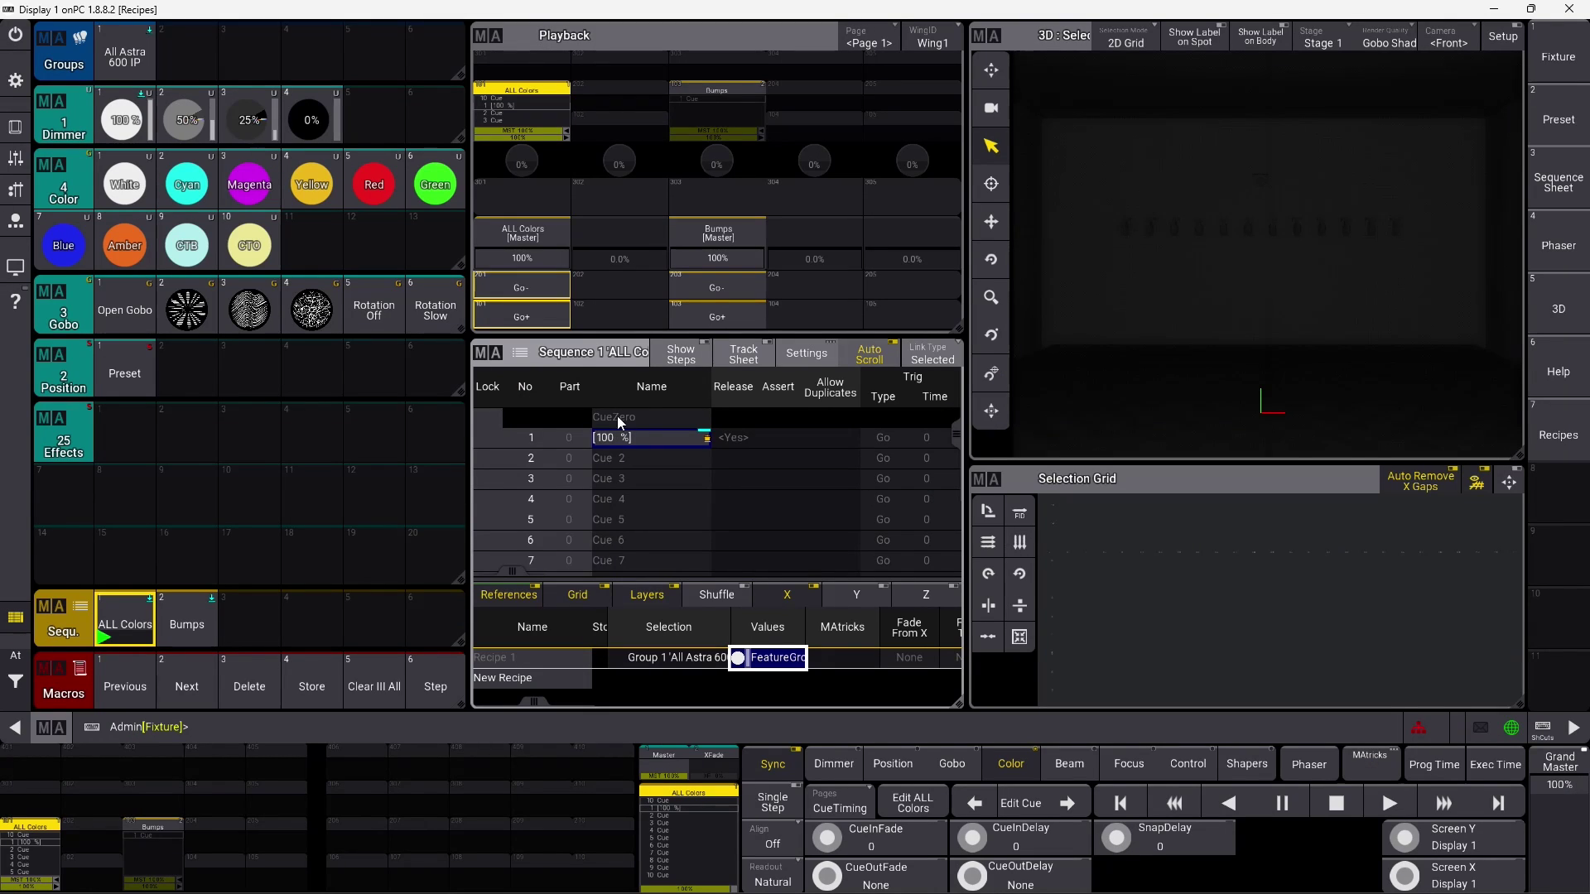
pyautogui.click(541, 316)
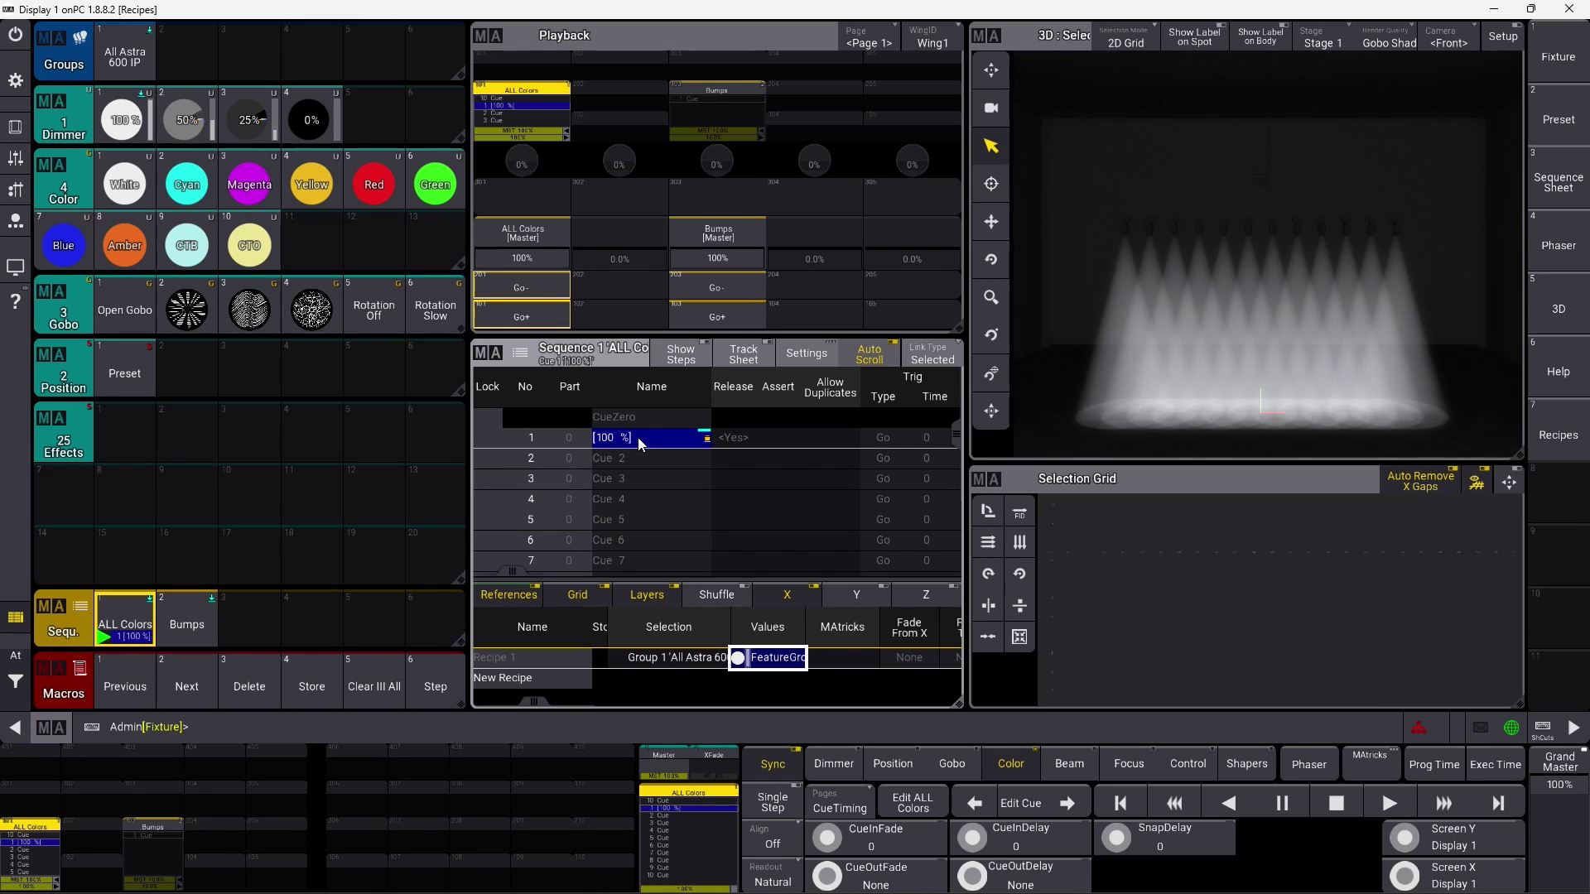
# Add a second recipe to cue 1 applying position preset 1 to group 1 'All Astra 600 IP'
pyautogui.click(505, 681)
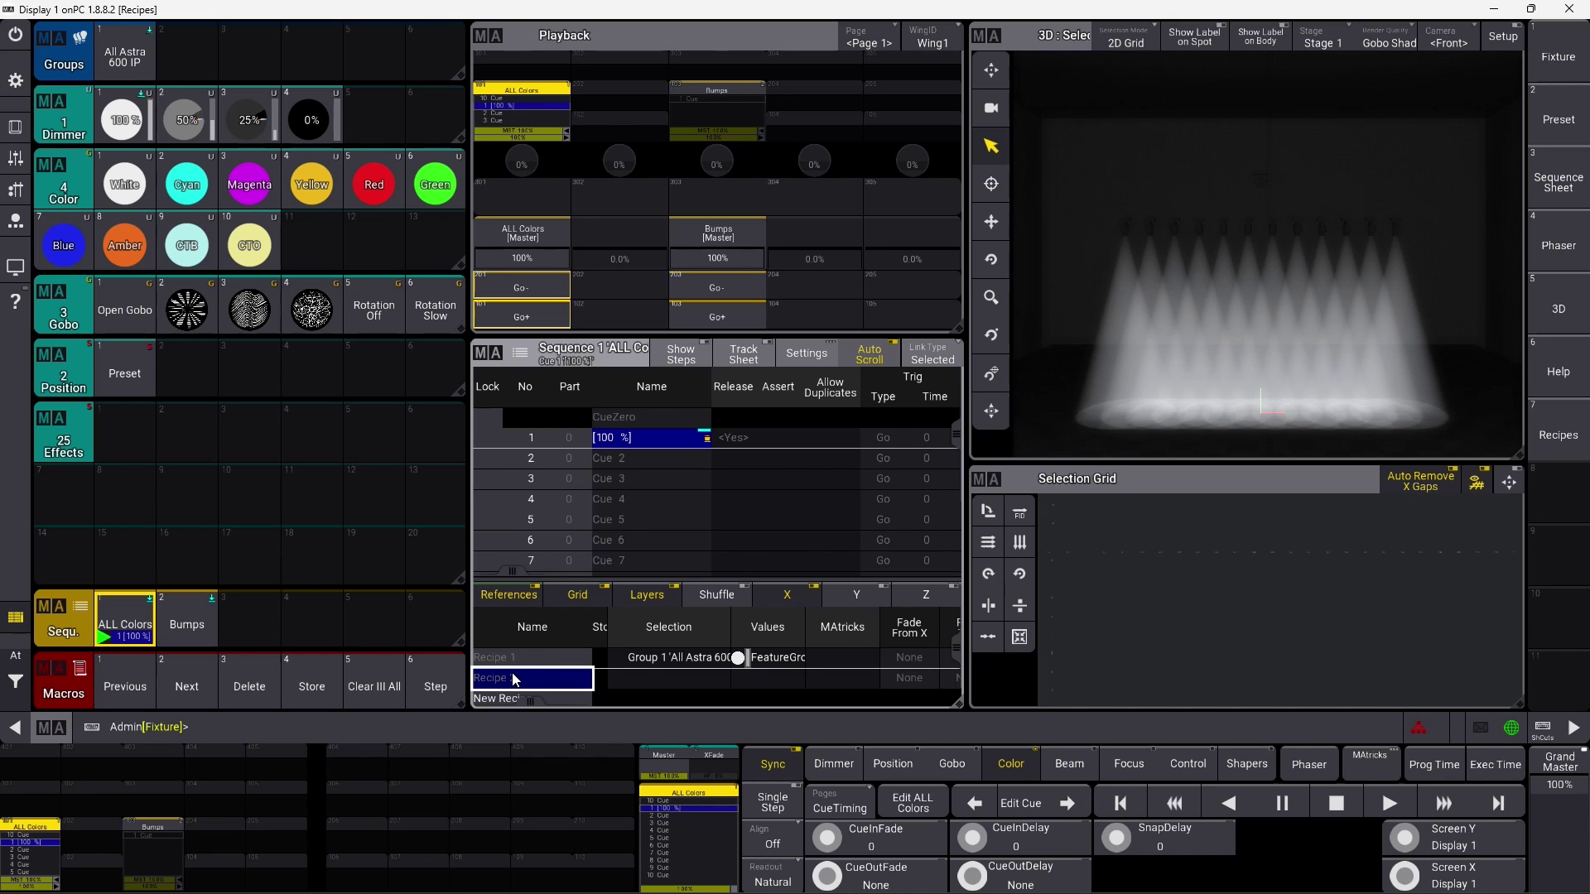
pyautogui.click(638, 677)
pyautogui.click(642, 699)
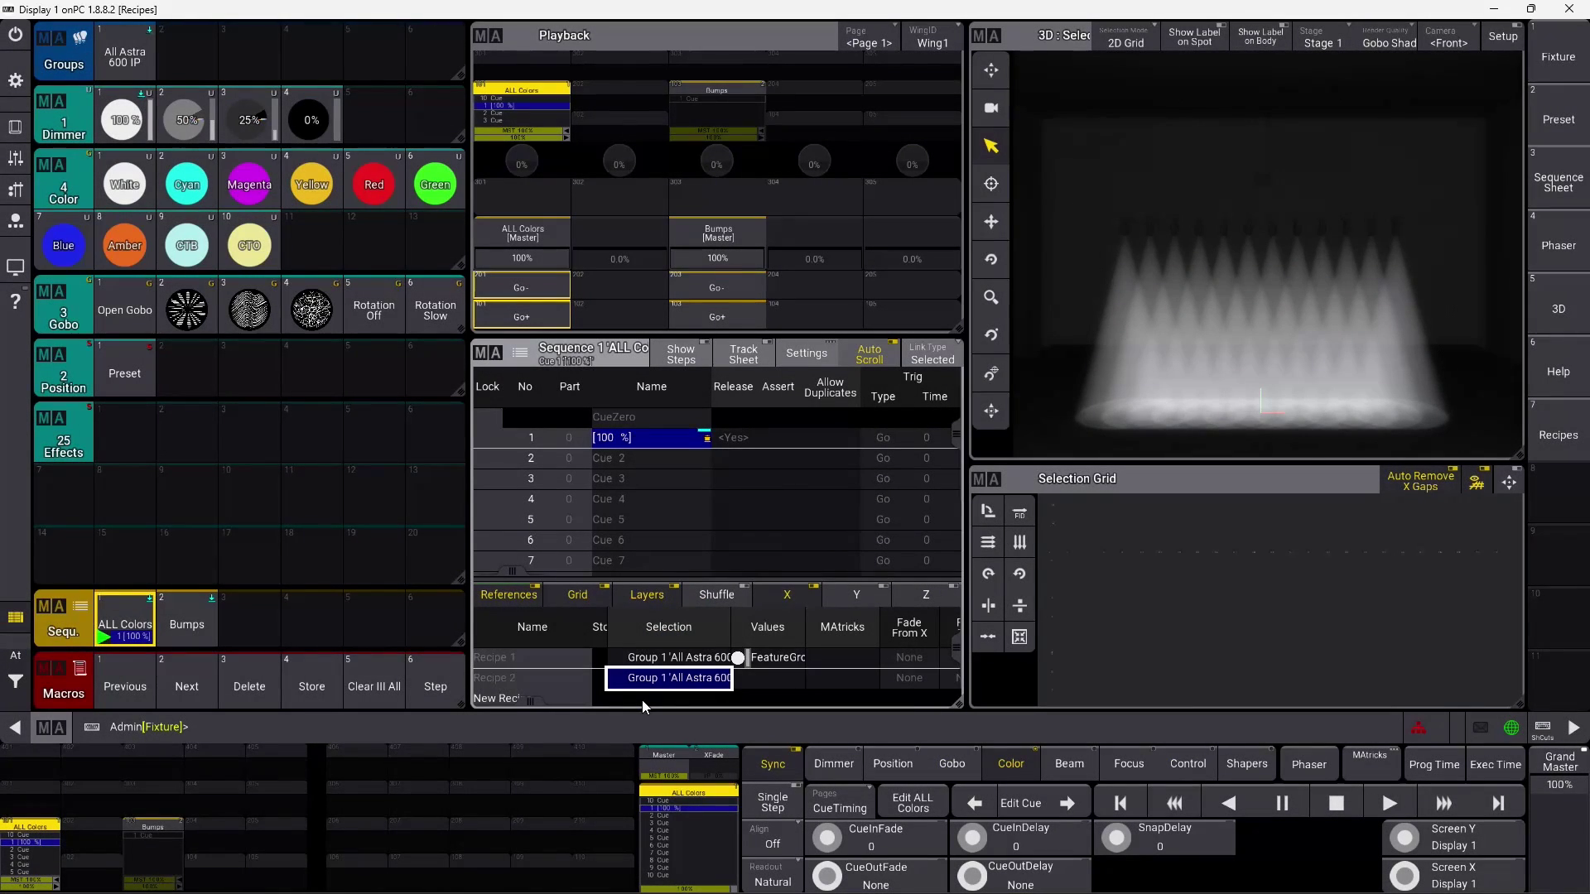
pyautogui.click(776, 678)
pyautogui.click(778, 705)
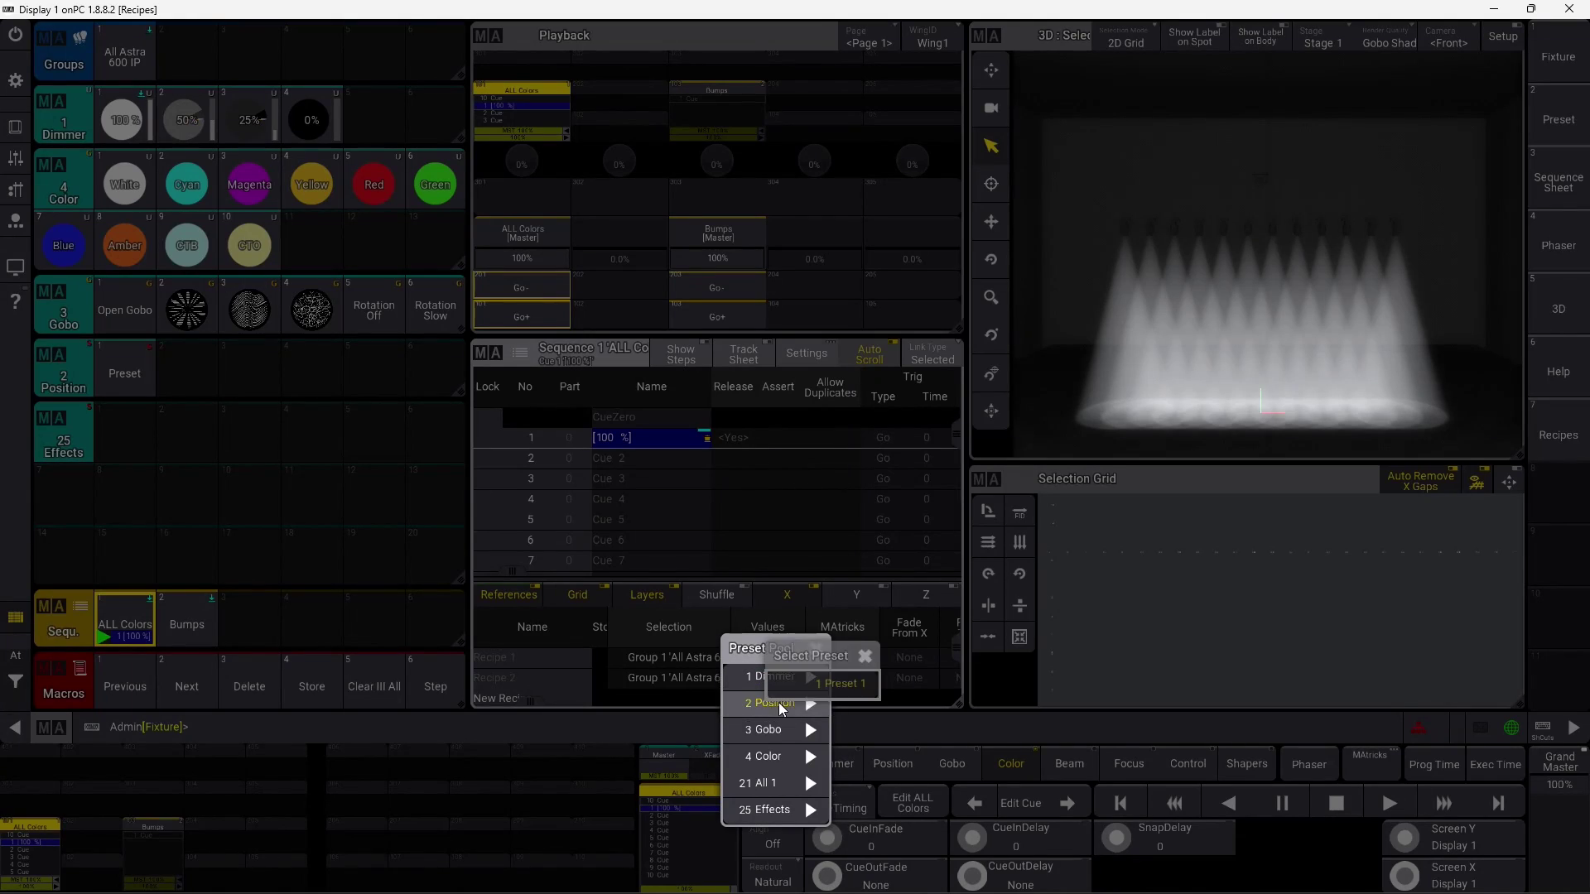
pyautogui.click(833, 684)
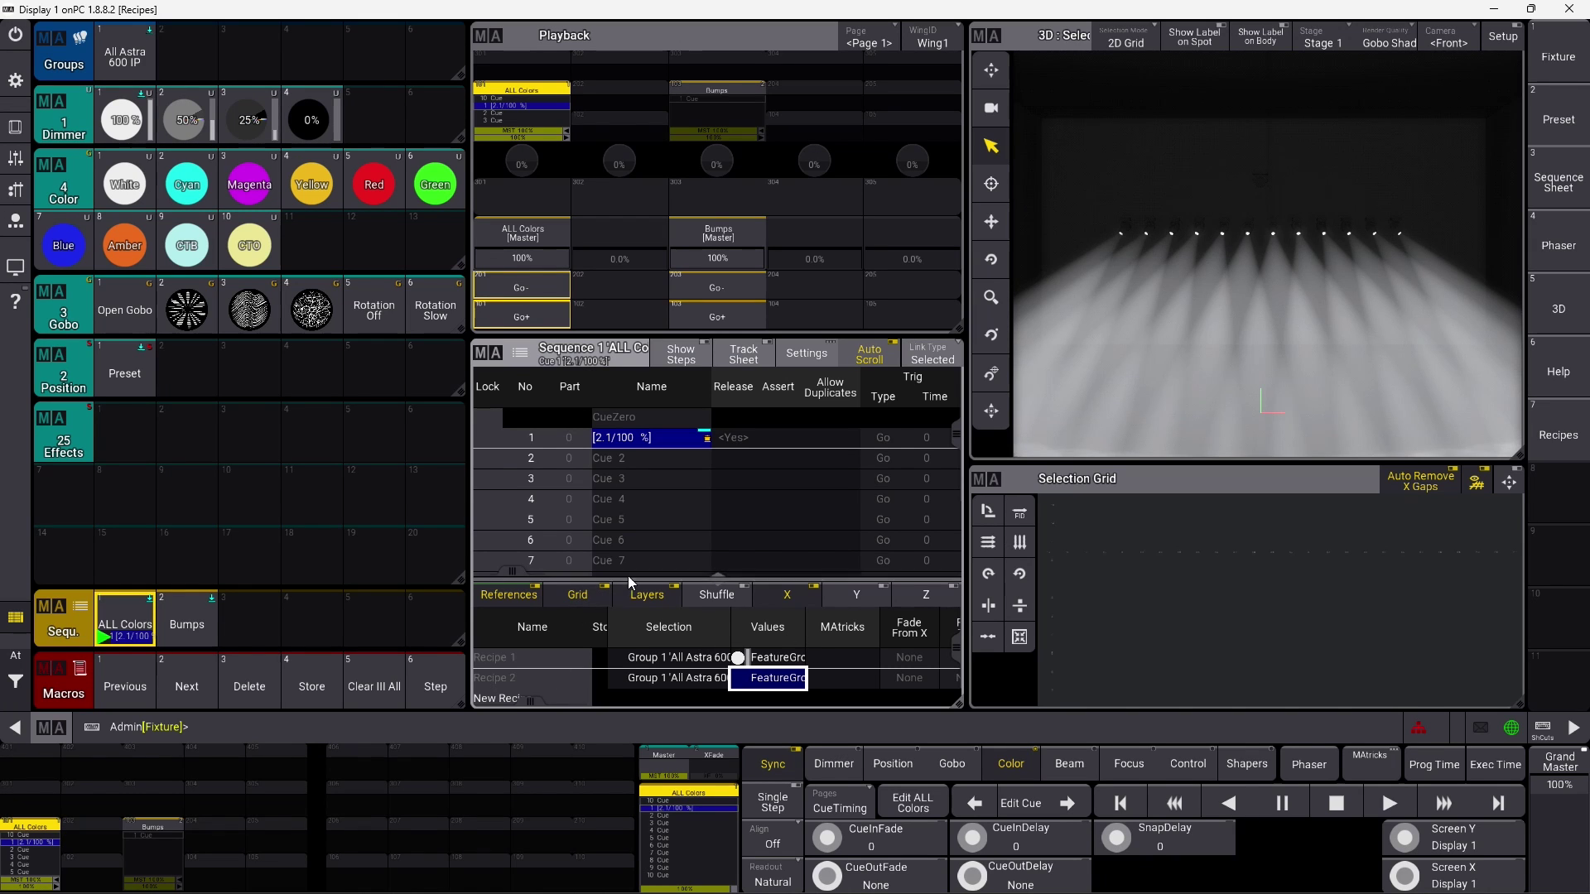
# Enlarge the recipe area below the cue list and reselect cue 1
pyautogui.click(718, 574)
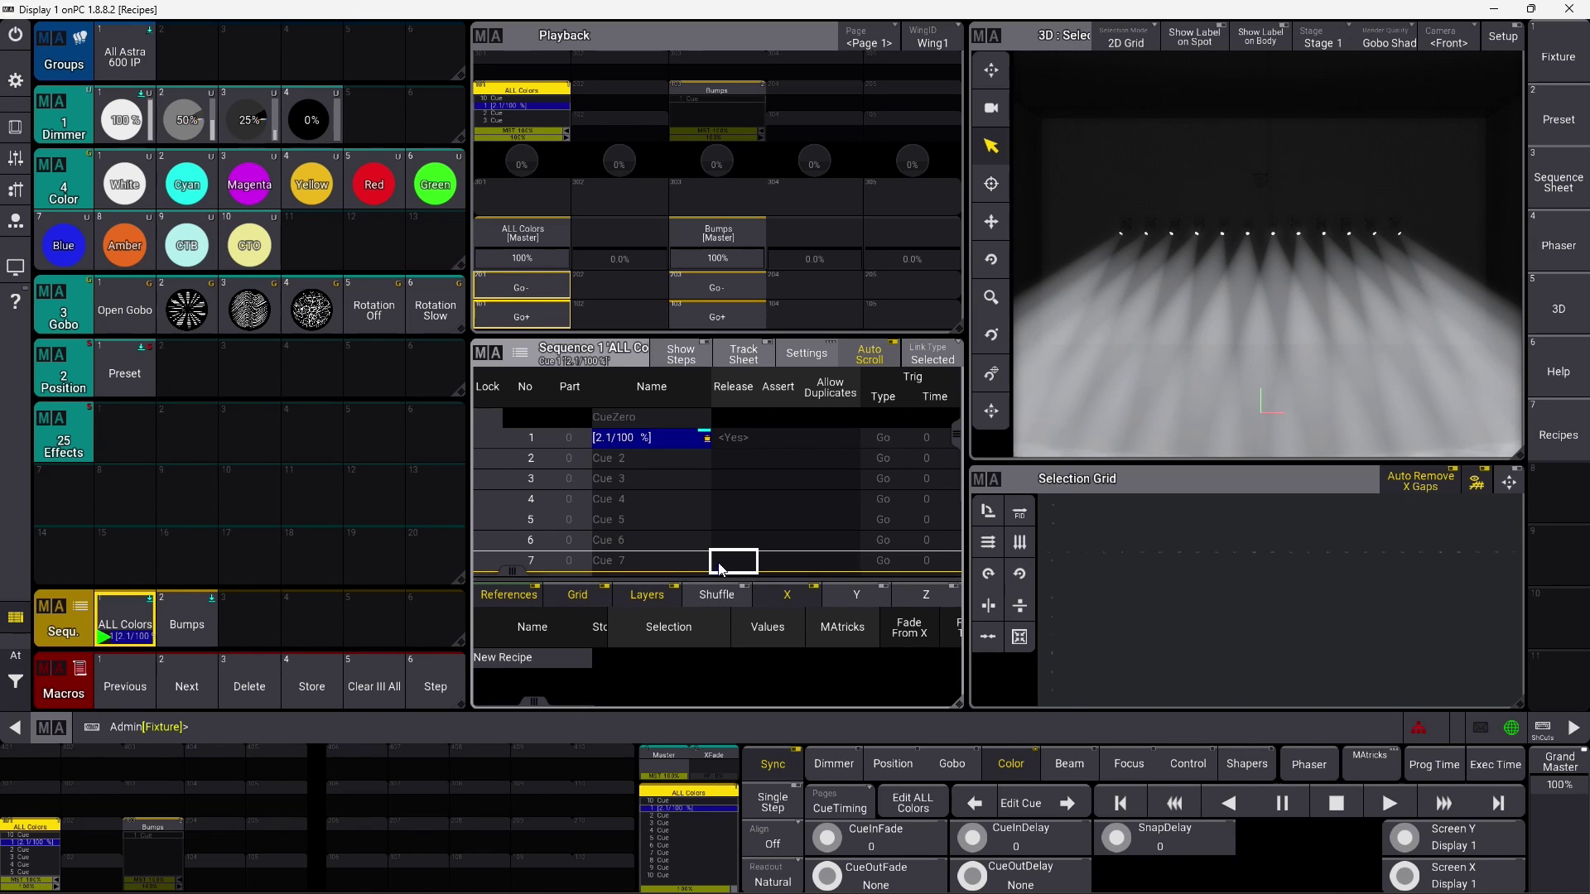
pyautogui.moveTo(717, 578); pyautogui.dragTo(716, 535)
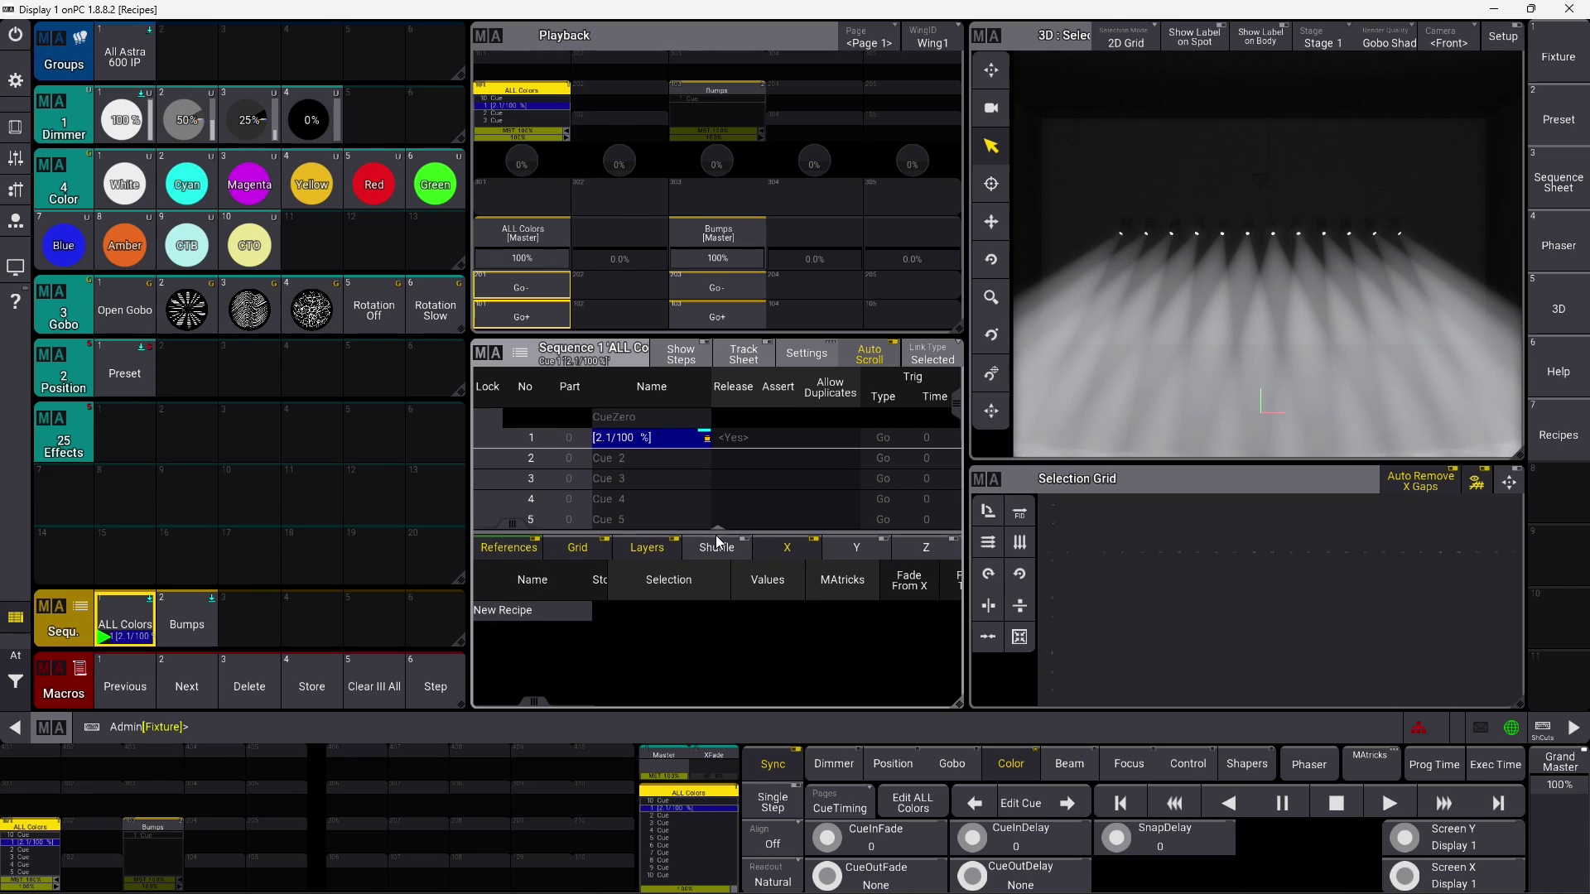
pyautogui.click(647, 443)
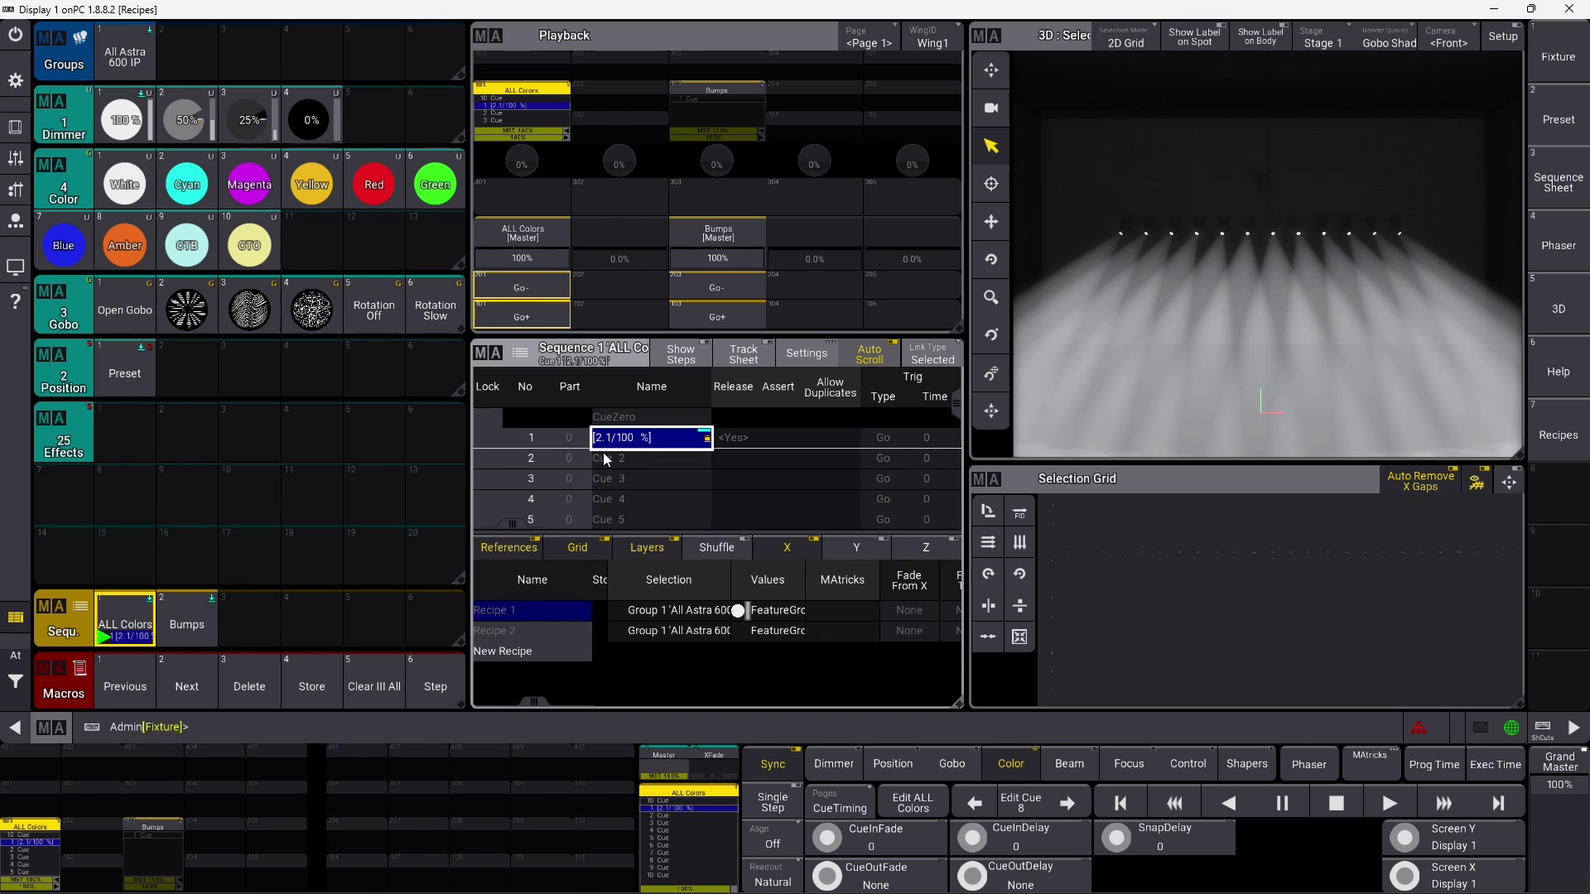
# Add a third recipe to cue 1 applying the White color preset to group 1 'All Astra 600 IP'
pyautogui.click(530, 654)
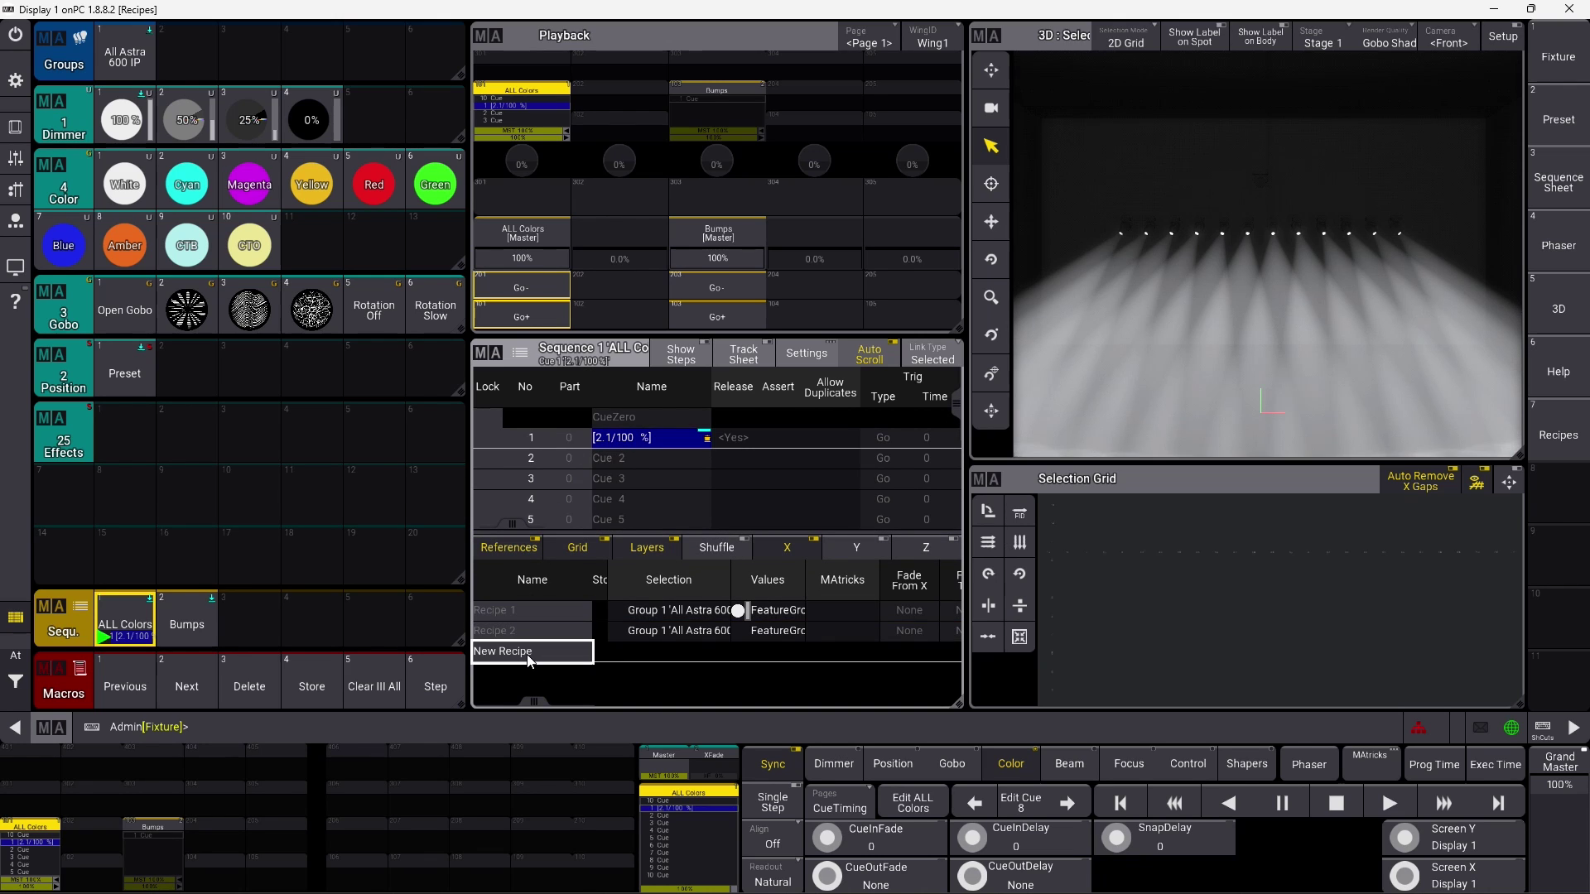
pyautogui.click(579, 654)
pyautogui.click(644, 649)
pyautogui.click(644, 649)
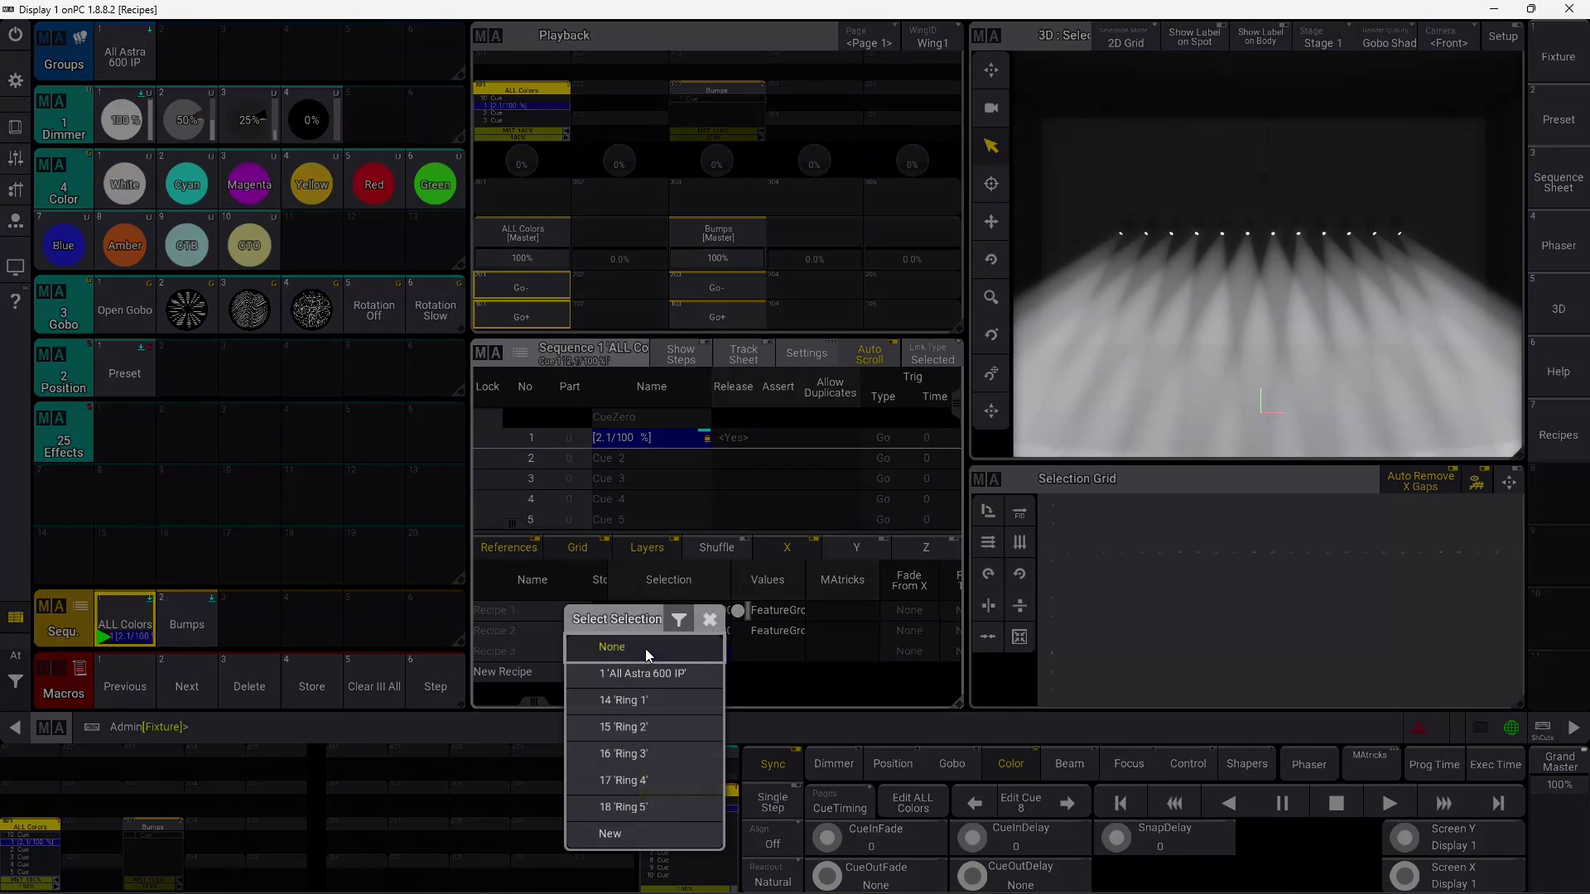
pyautogui.click(652, 670)
pyautogui.click(744, 653)
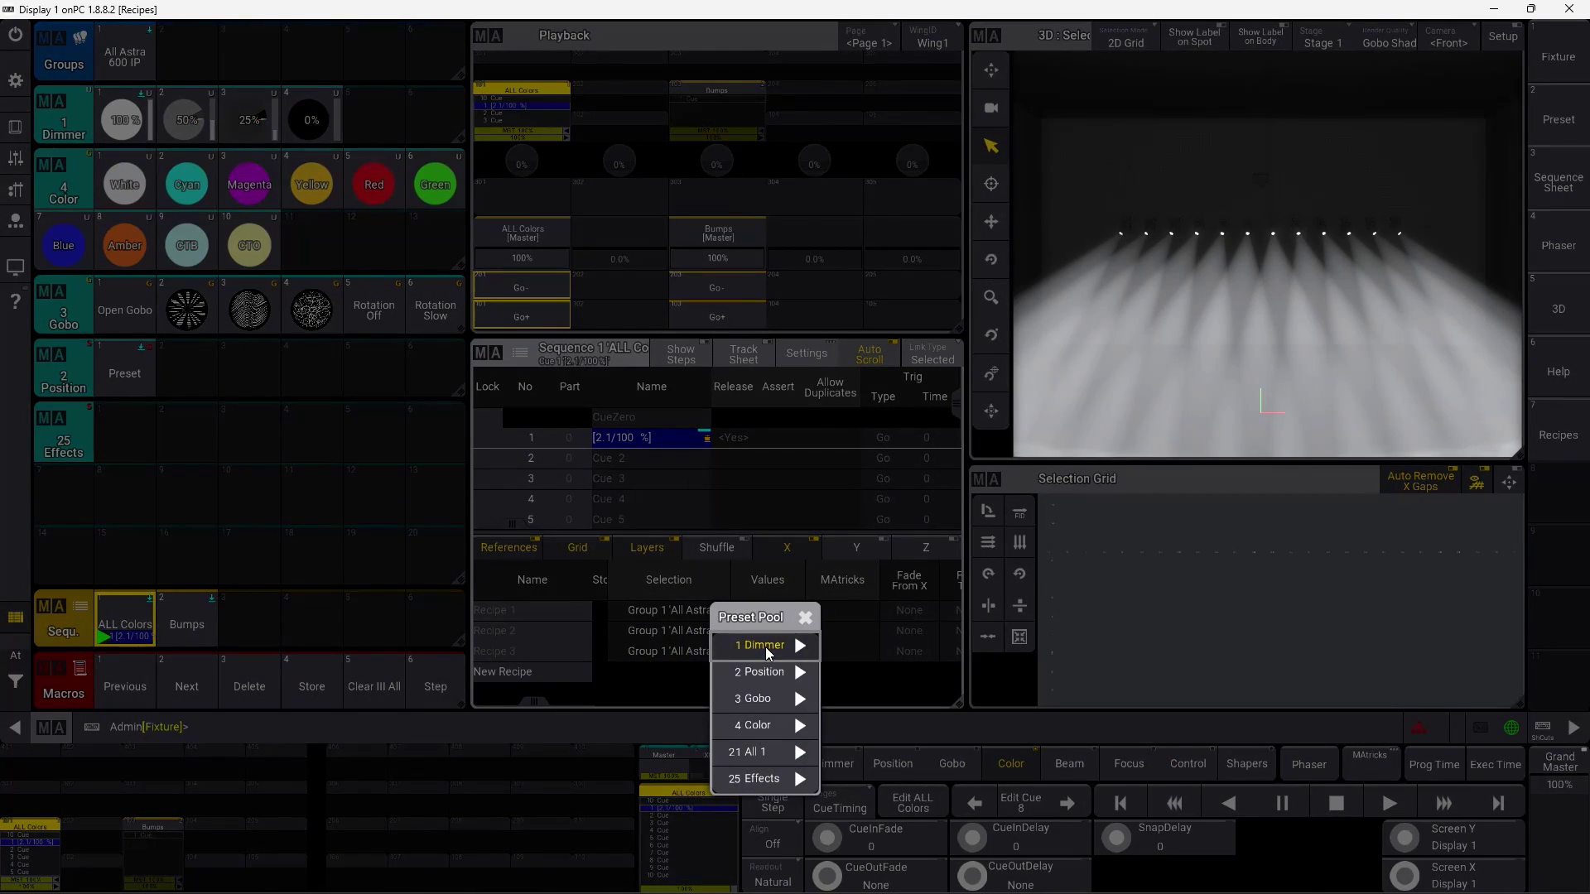
pyautogui.click(769, 726)
pyautogui.click(831, 632)
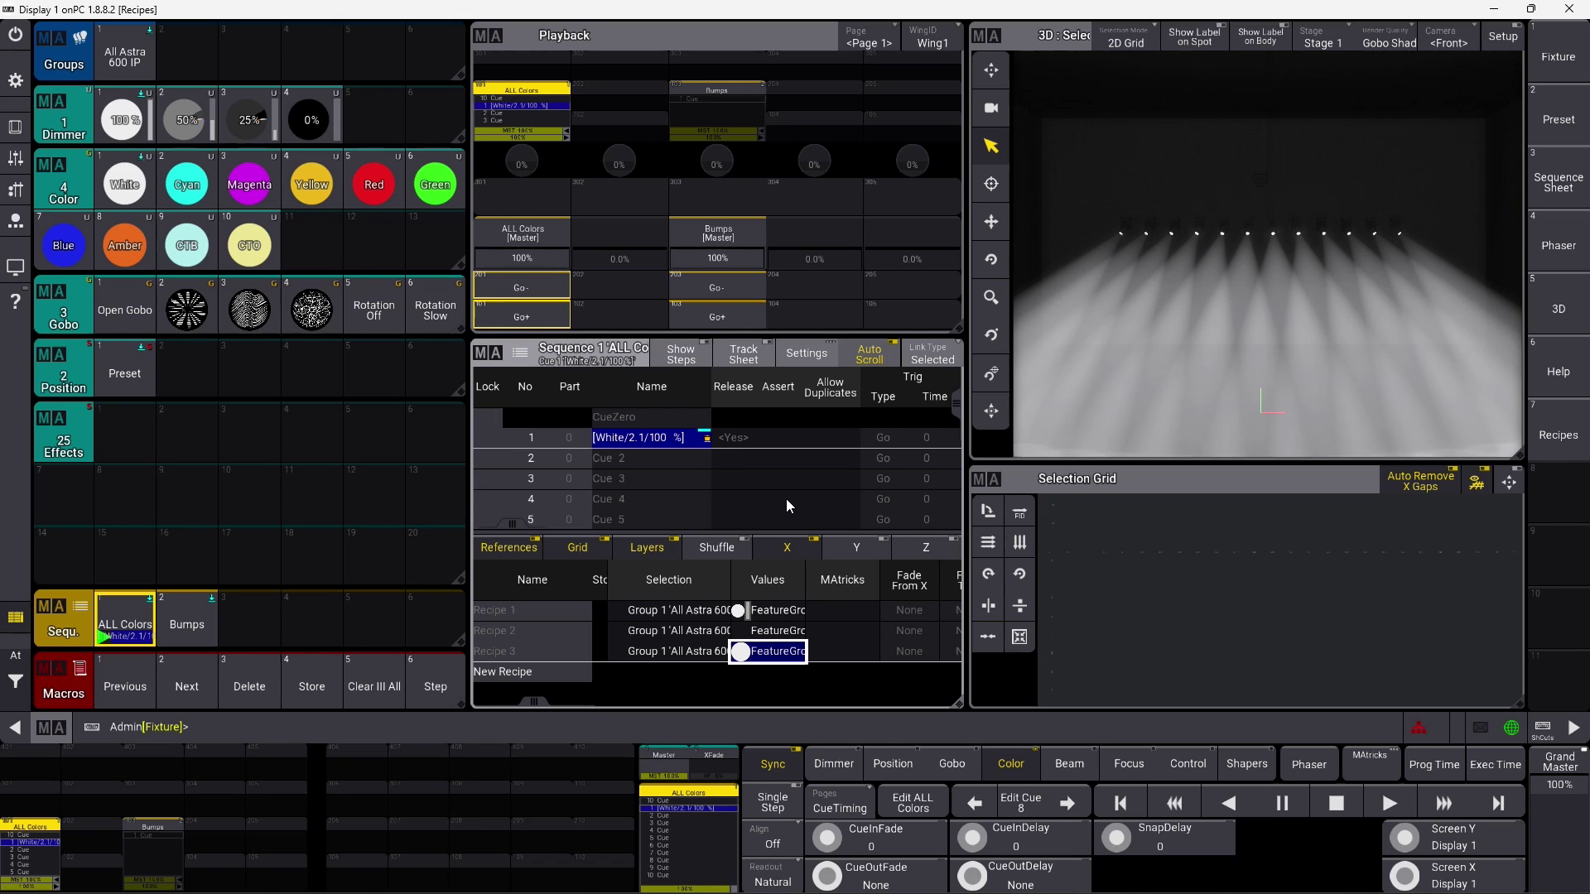
# Add a recipe to cue 2 applying the Cyan color preset to group 1 'All Astra 600 IP', and advance playback to cue 2
pyautogui.click(677, 468)
pyautogui.click(530, 612)
pyautogui.click(578, 619)
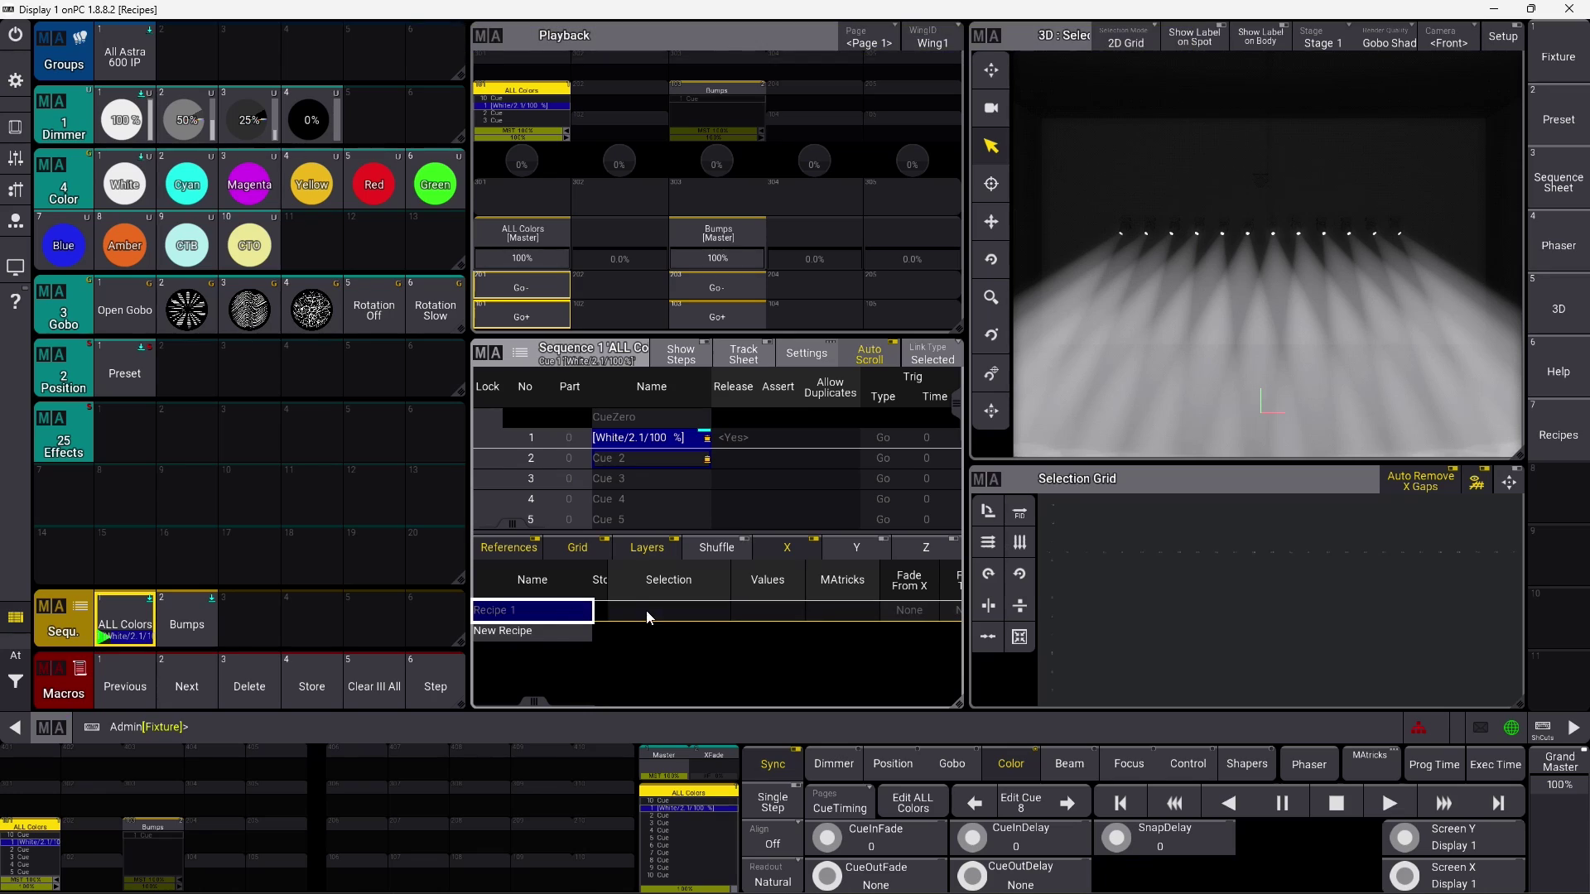
pyautogui.click(646, 618)
pyautogui.click(667, 633)
pyautogui.click(756, 611)
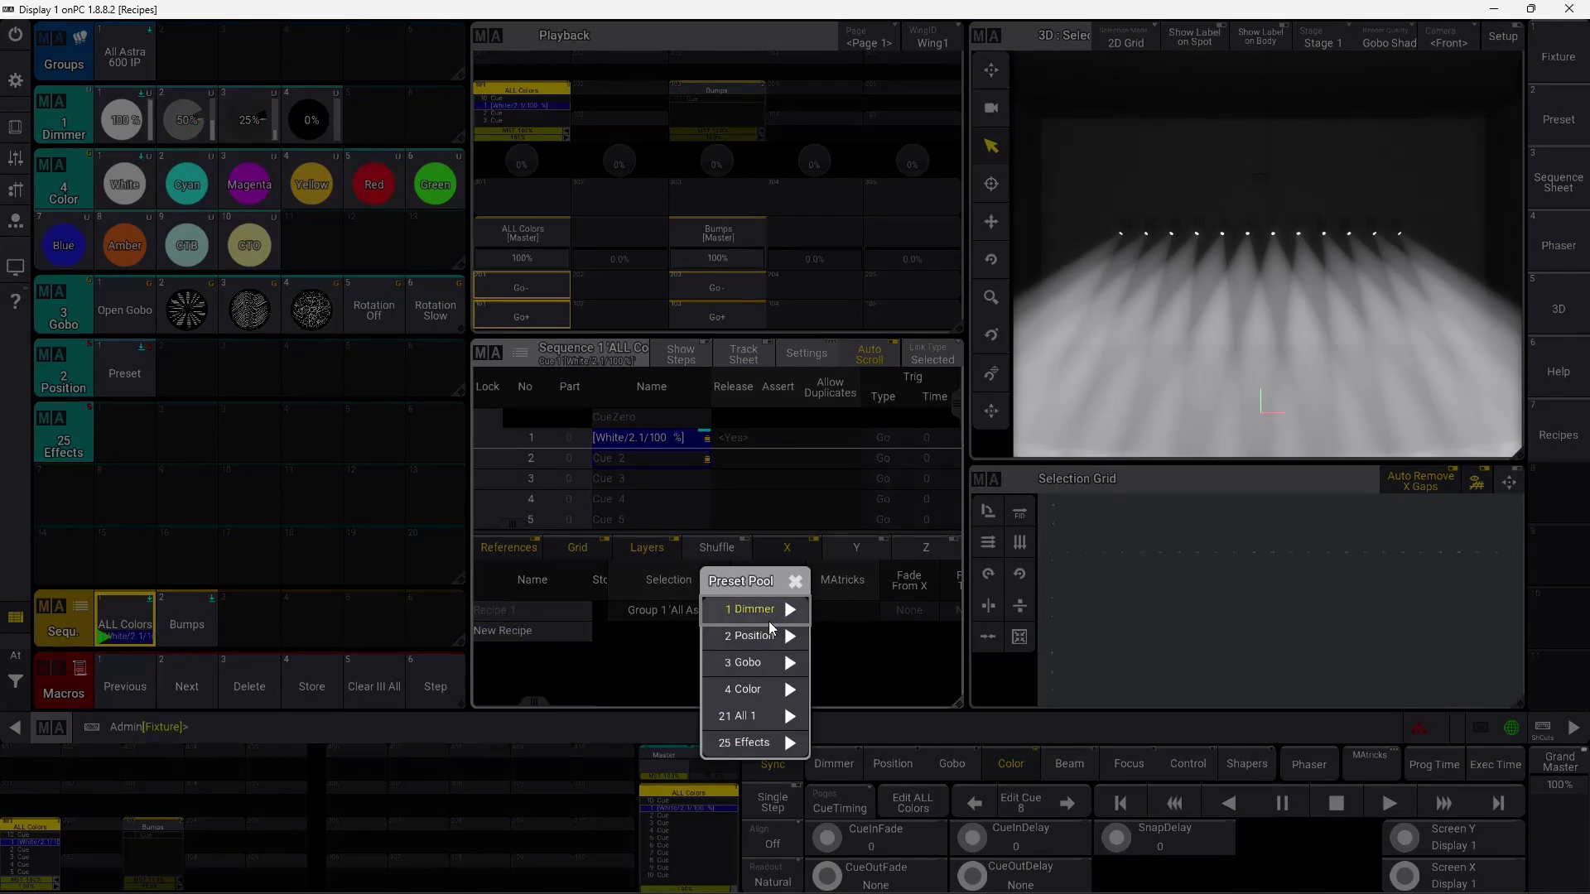
pyautogui.click(771, 689)
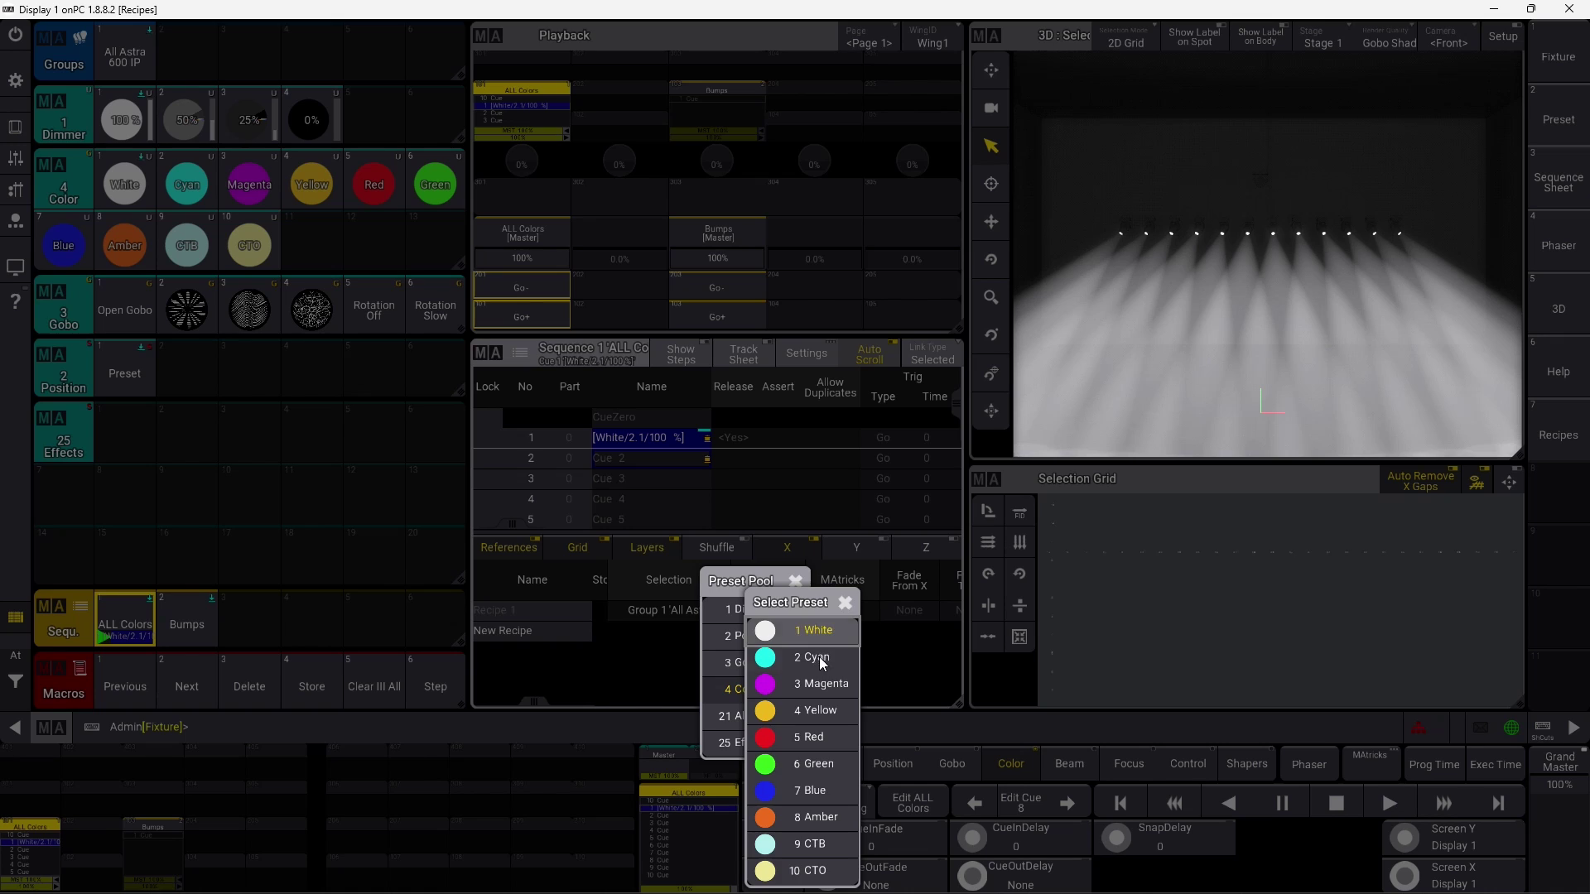
pyautogui.click(822, 658)
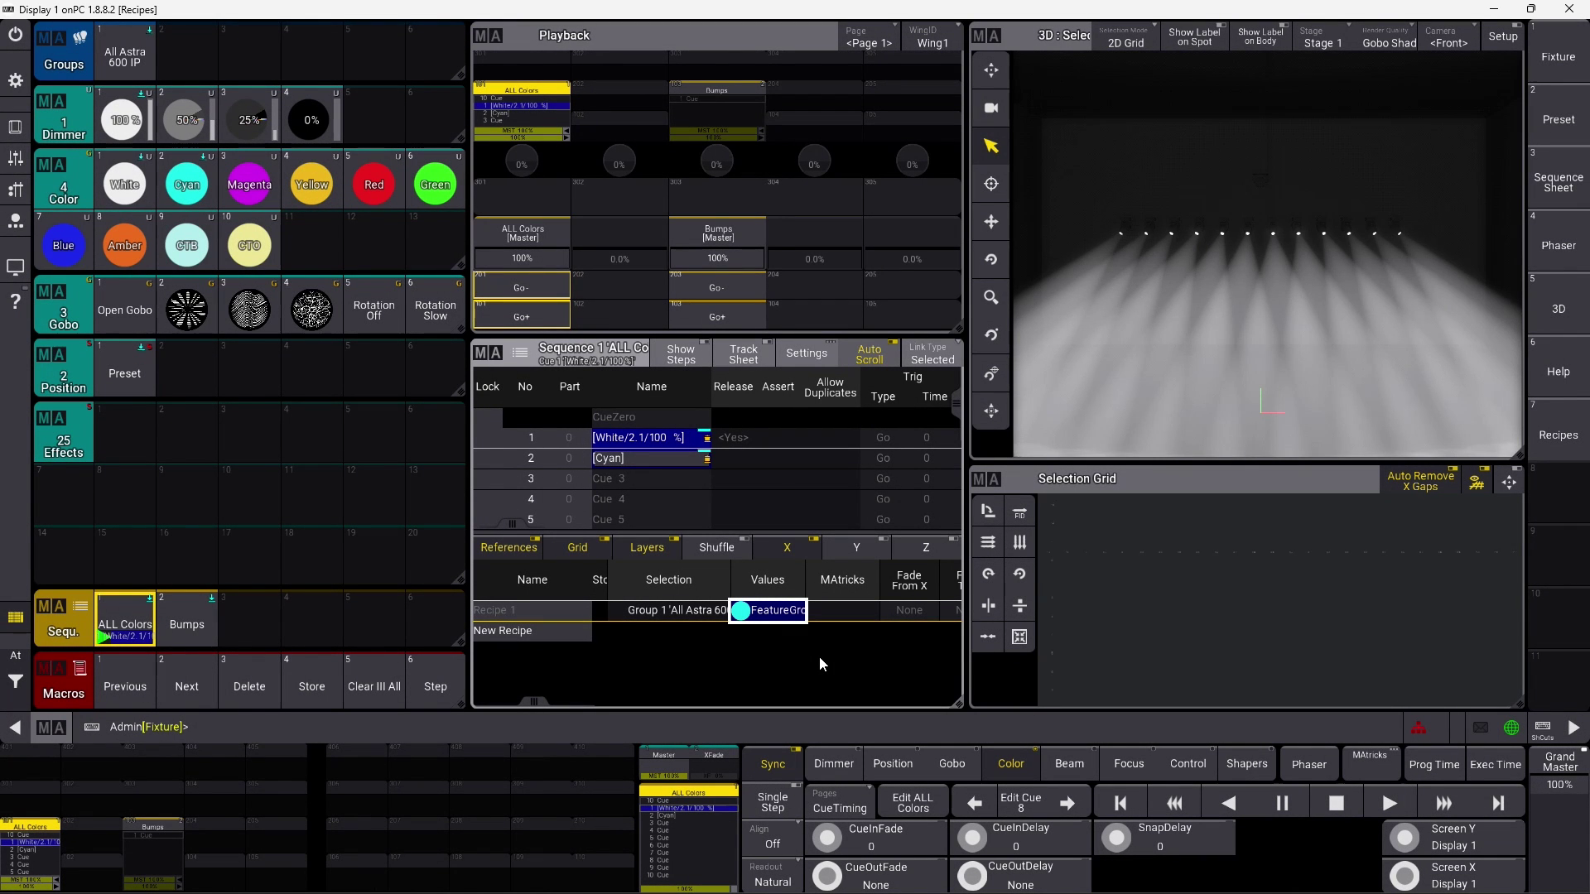
pyautogui.click(543, 313)
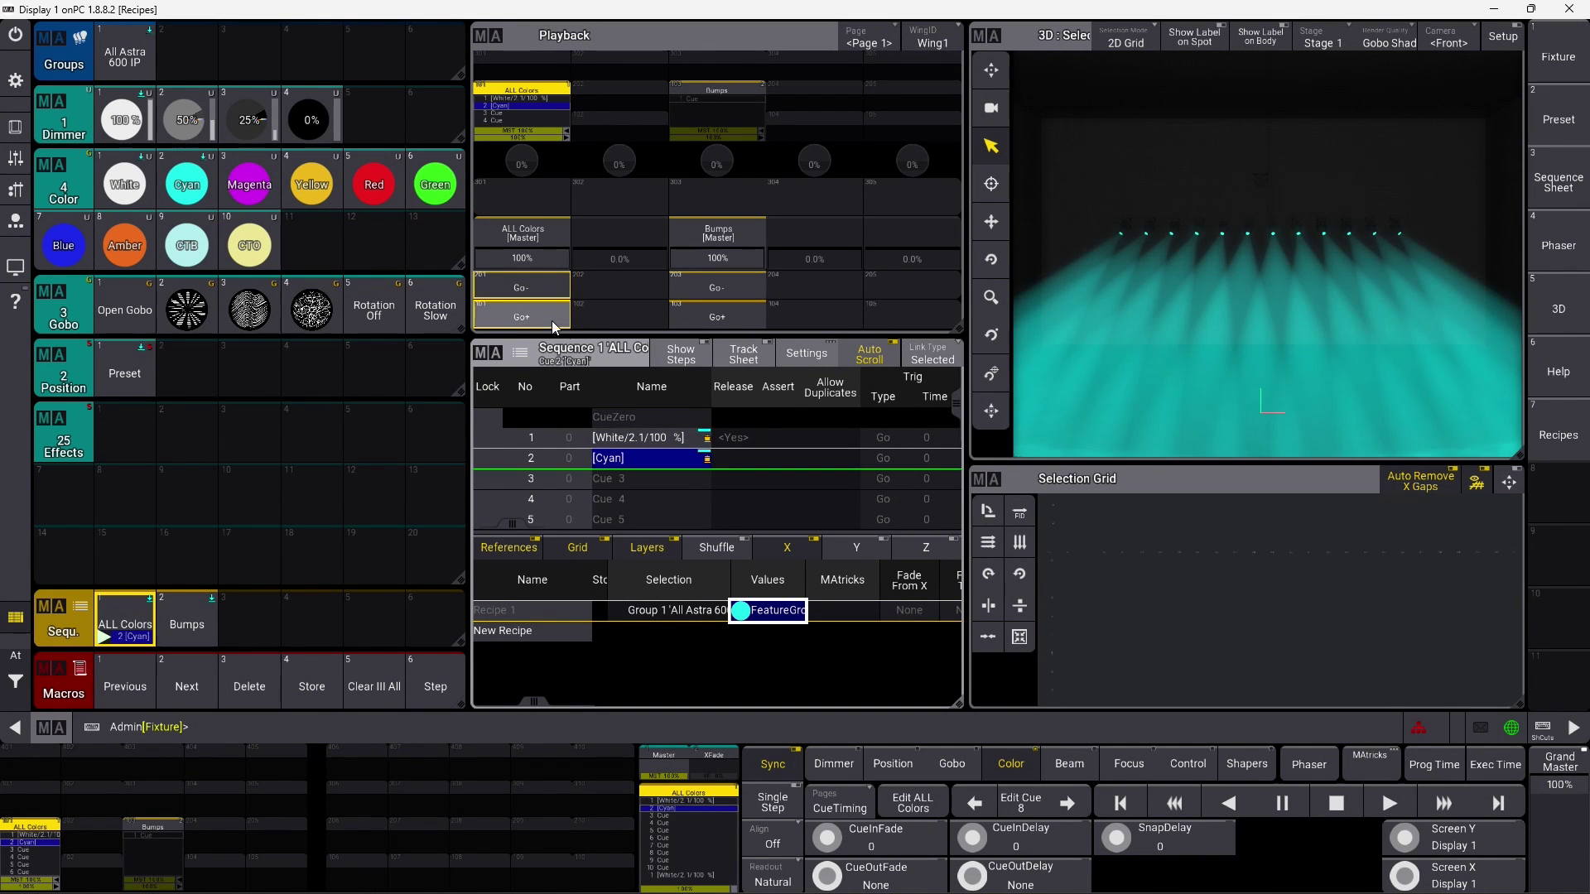
# Add a recipe to cue 3 that applies the Magenta color preset
pyautogui.scroll(-1, 646, 455)
pyautogui.click(650, 458)
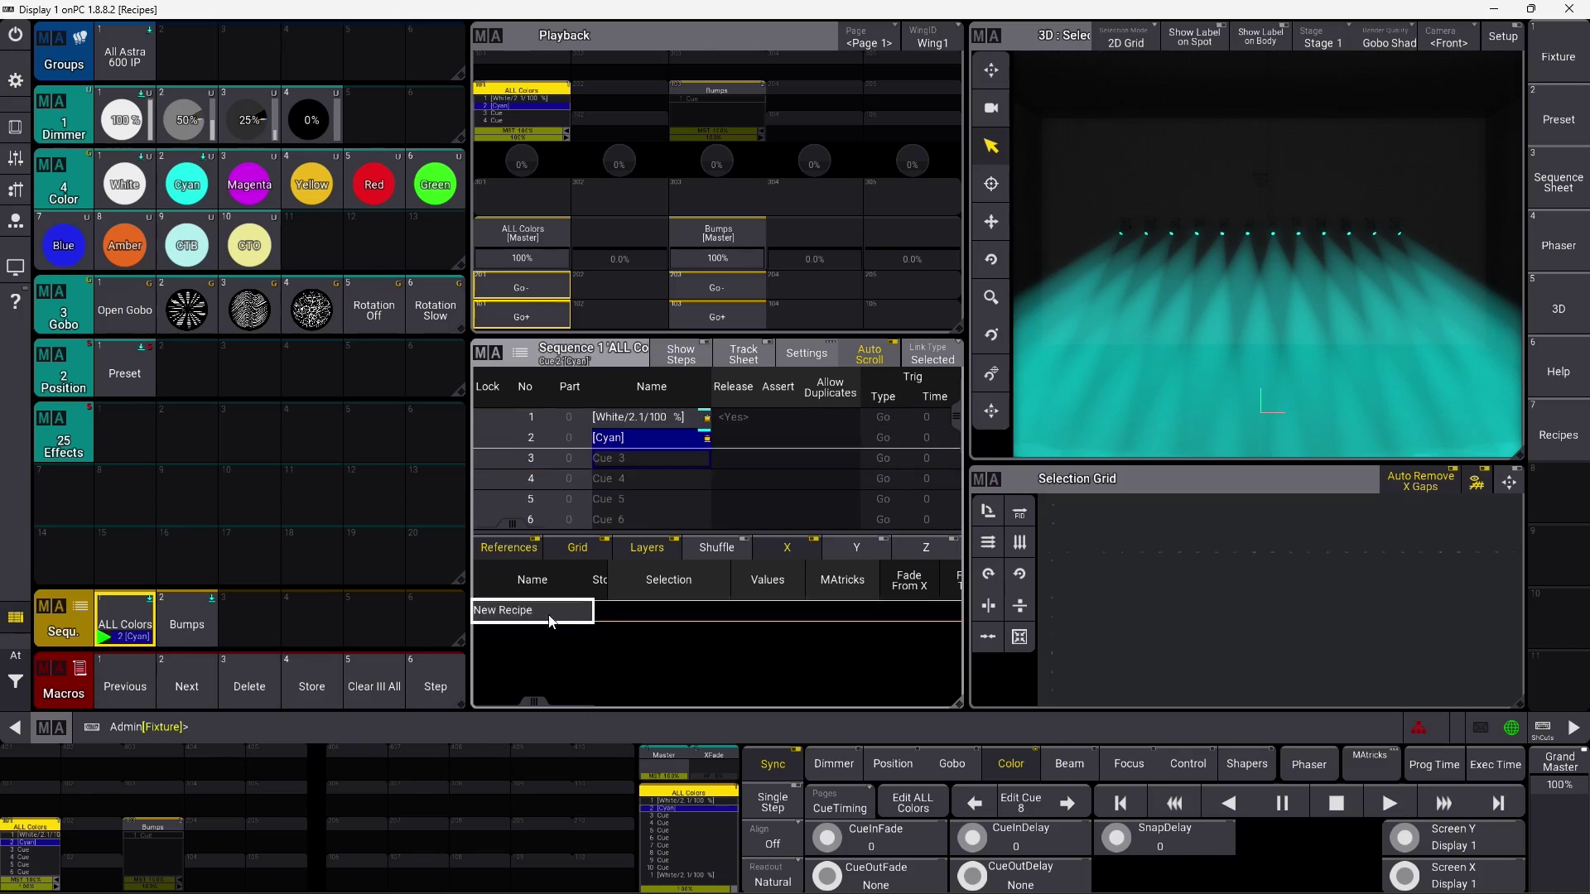
pyautogui.click(767, 610)
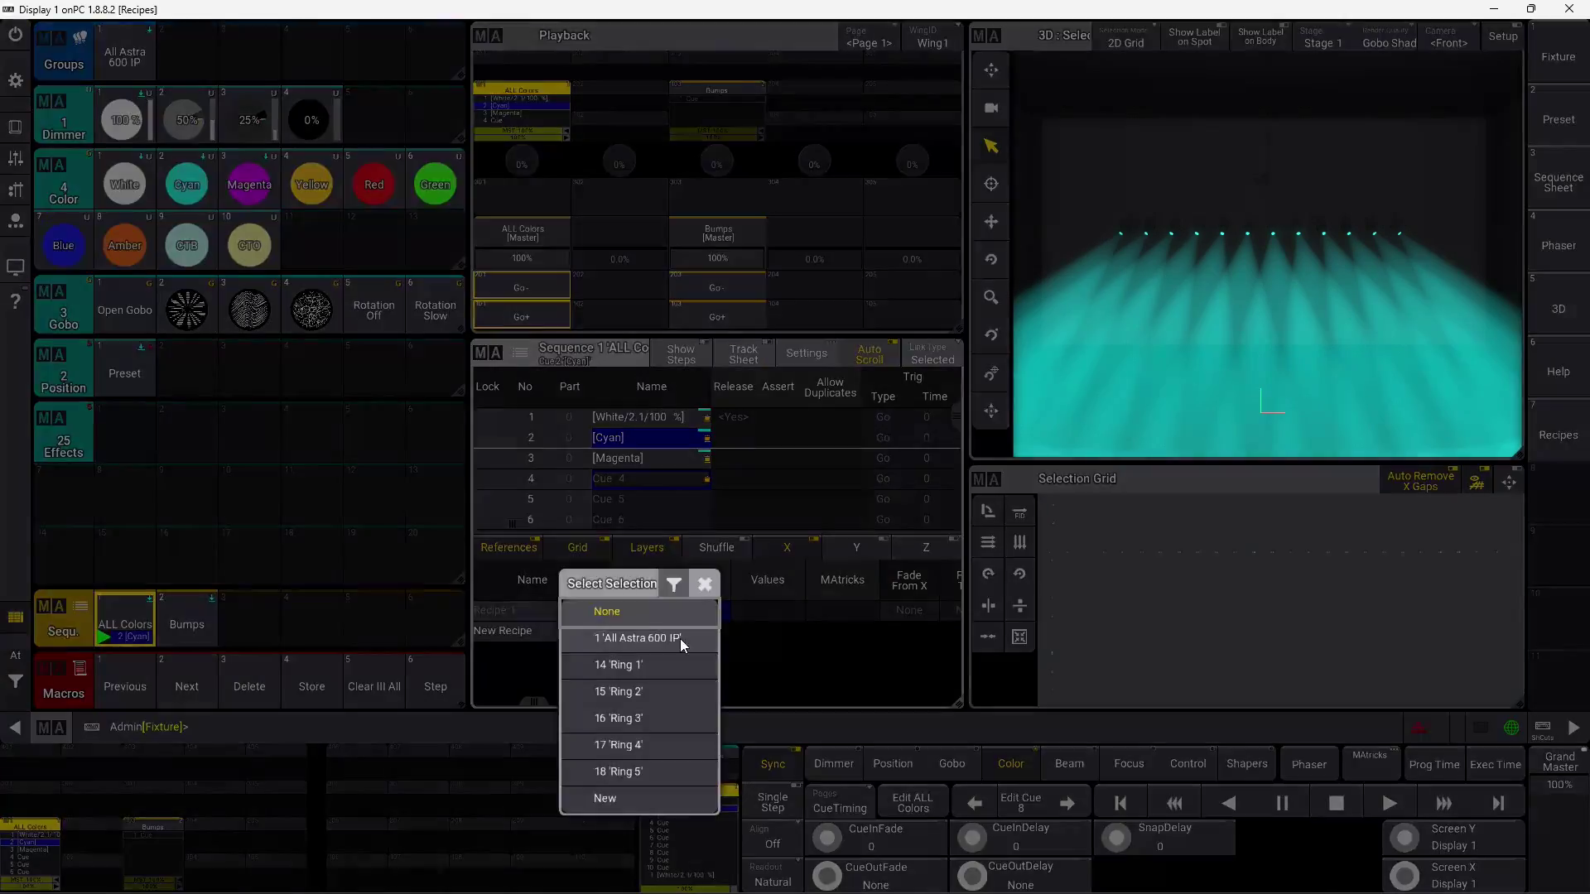
# Add recipes to cues 4 to 7 applying the Yellow, Red, Green and Blue color presets to group 1 'All Astra 600 IP'
pyautogui.click(679, 639)
pyautogui.click(691, 487)
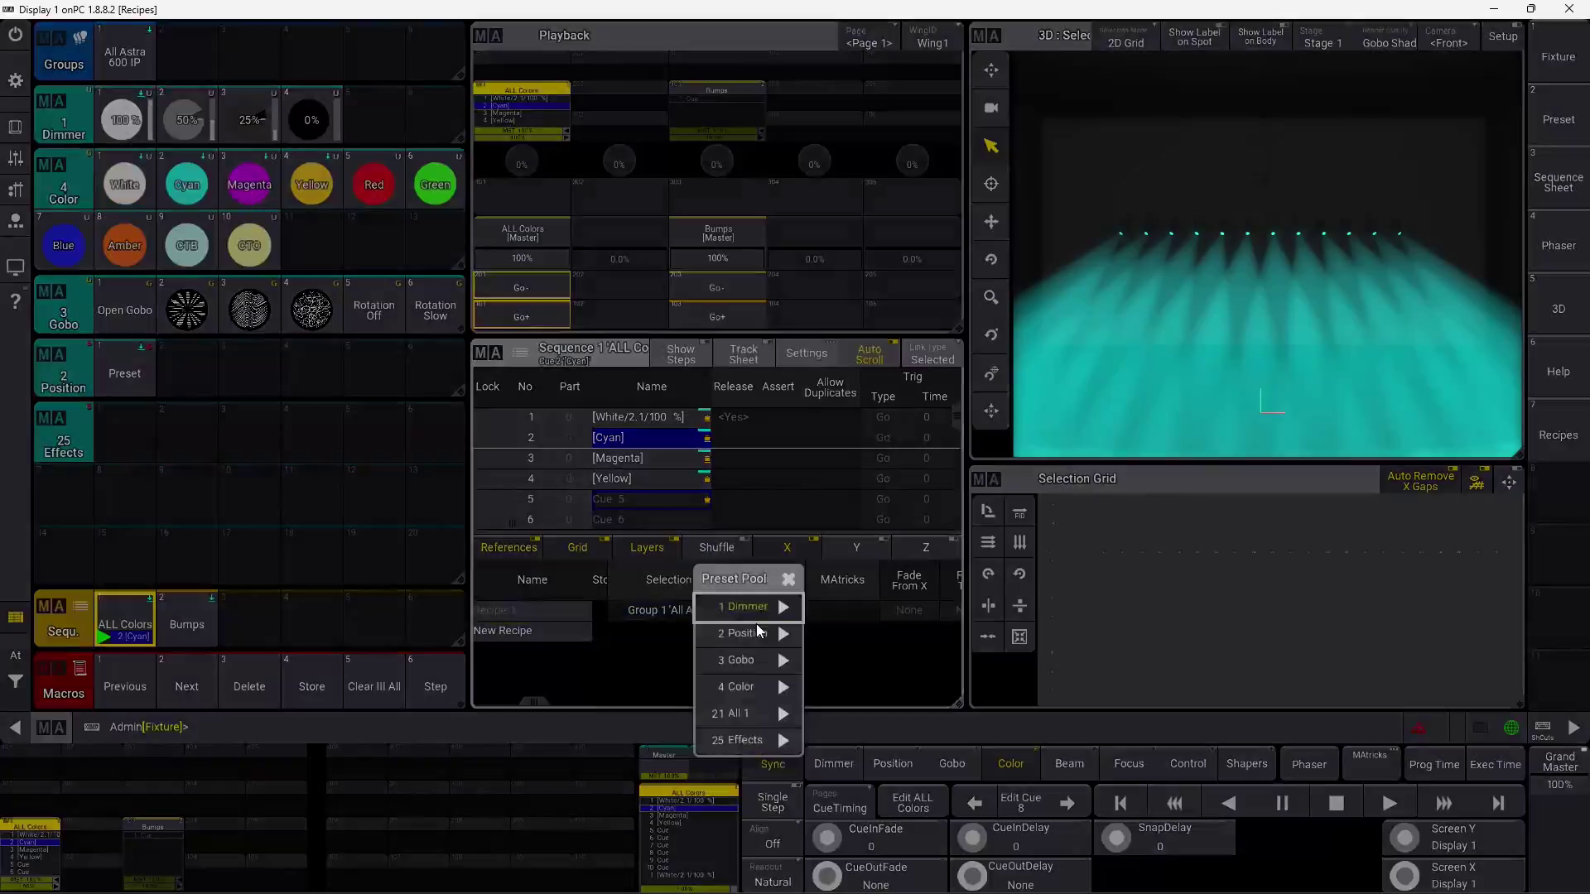
pyautogui.click(768, 610)
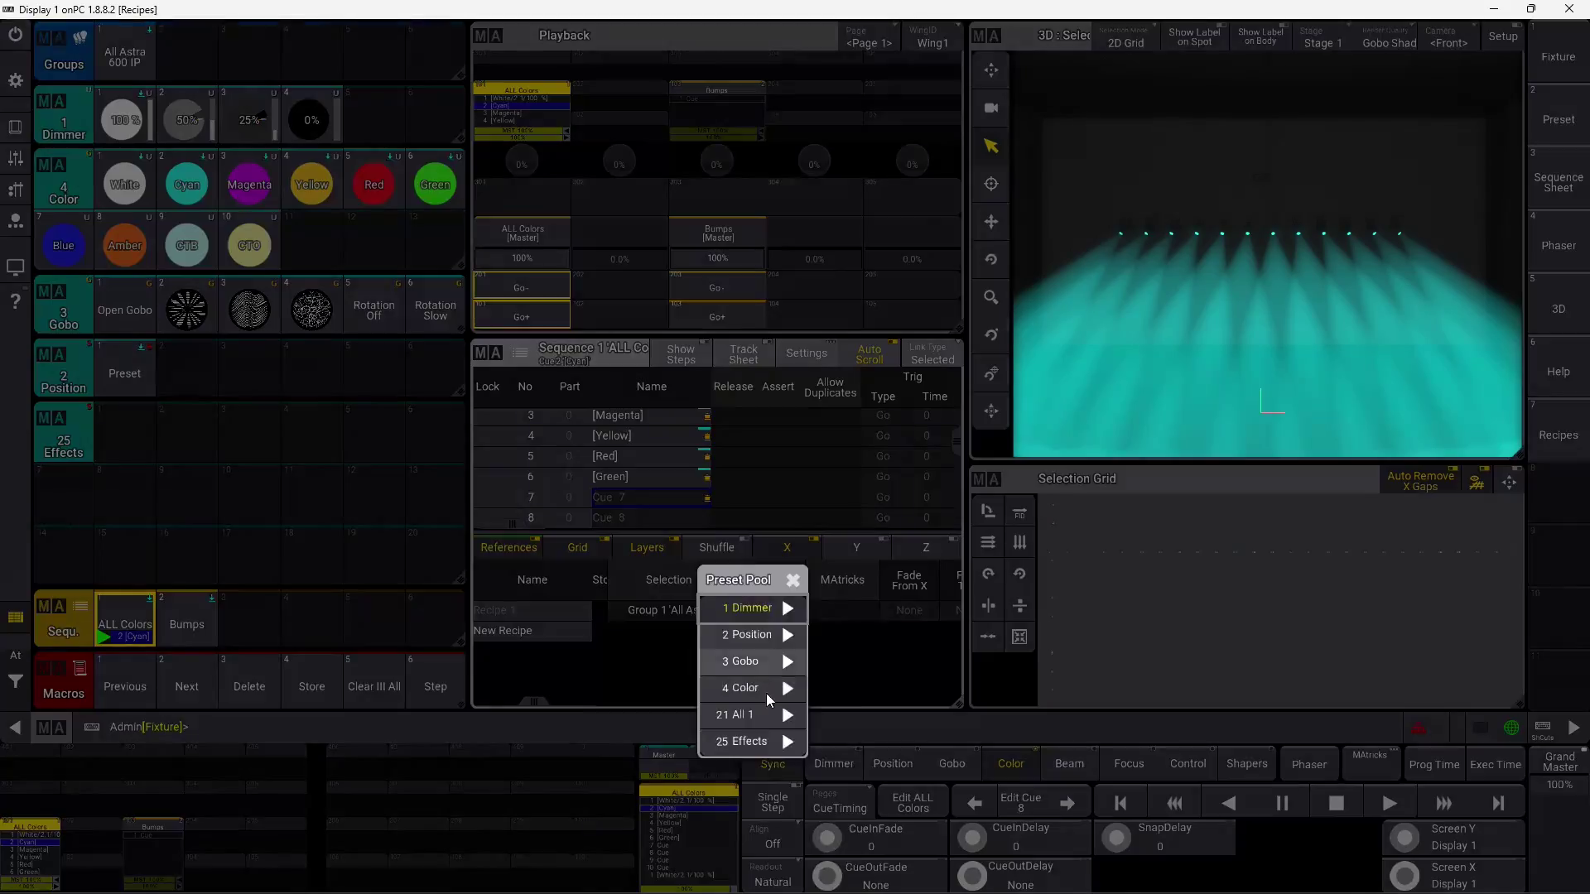
pyautogui.press('Escape')
pyautogui.scroll(-3, 630, 456)
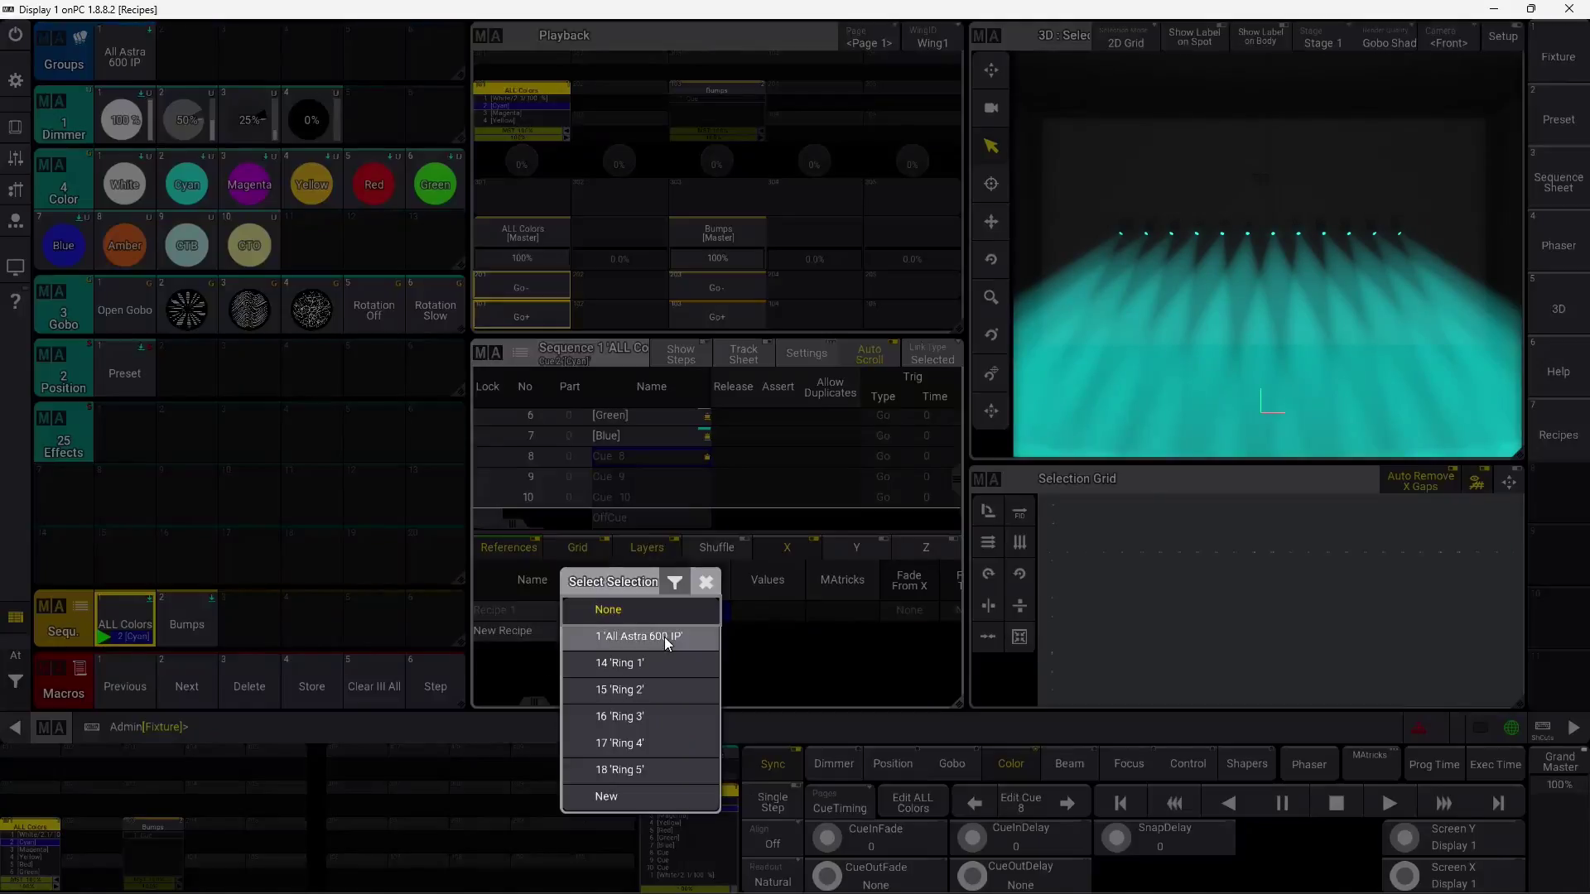
# Add recipes to cues 8 to 10 applying the Amber, CTB and CTO color presets to group 1 'All Astra 600 IP'
pyautogui.click(664, 637)
pyautogui.click(768, 611)
pyautogui.click(803, 821)
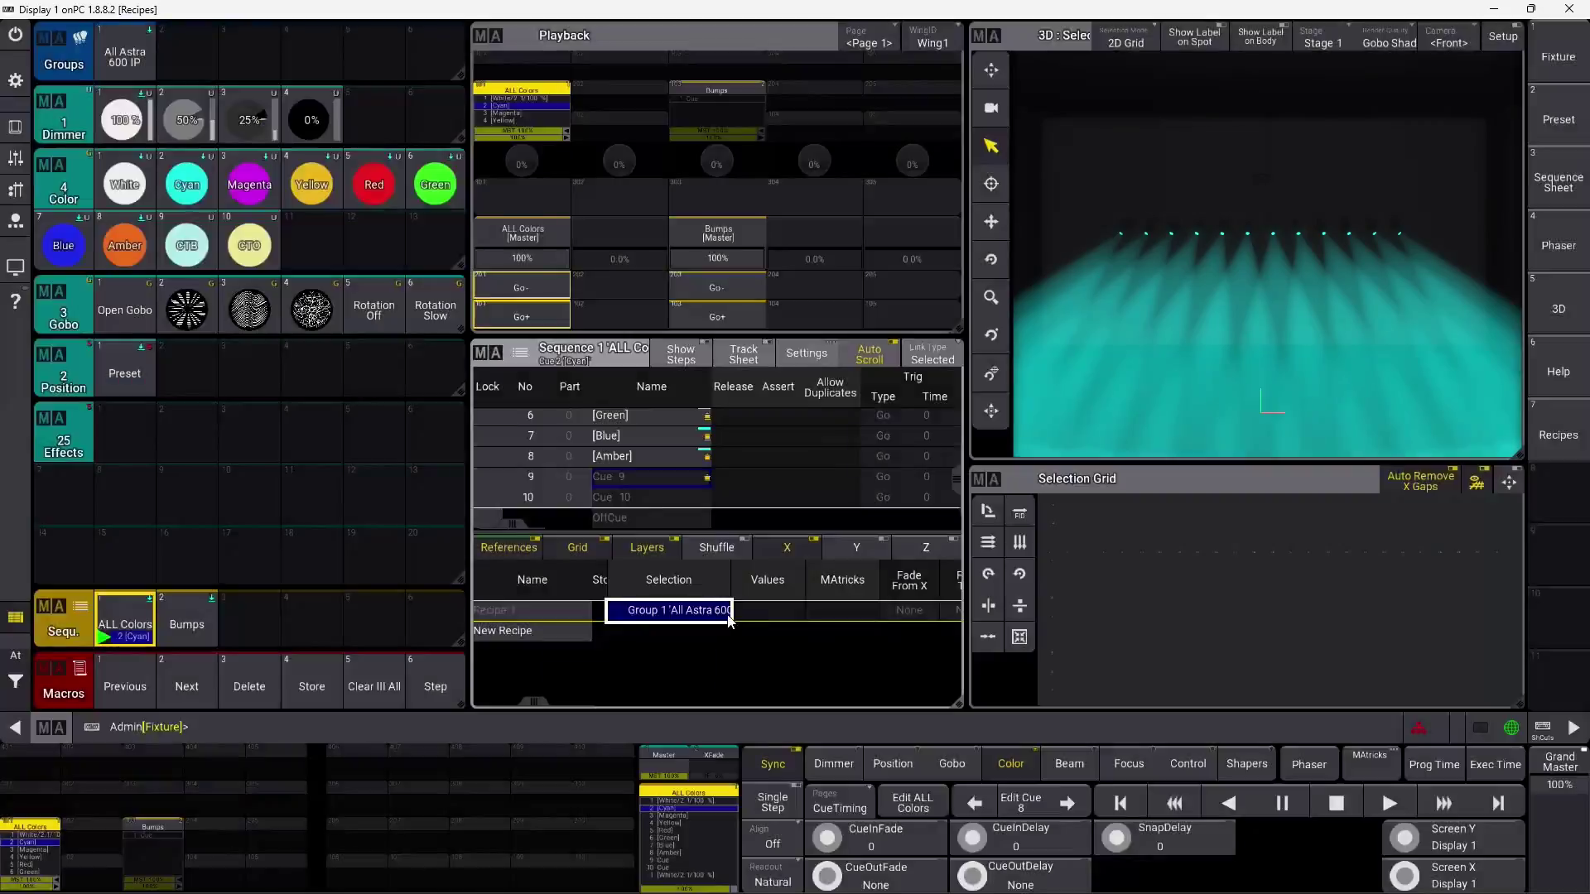
pyautogui.click(624, 499)
pyautogui.click(768, 610)
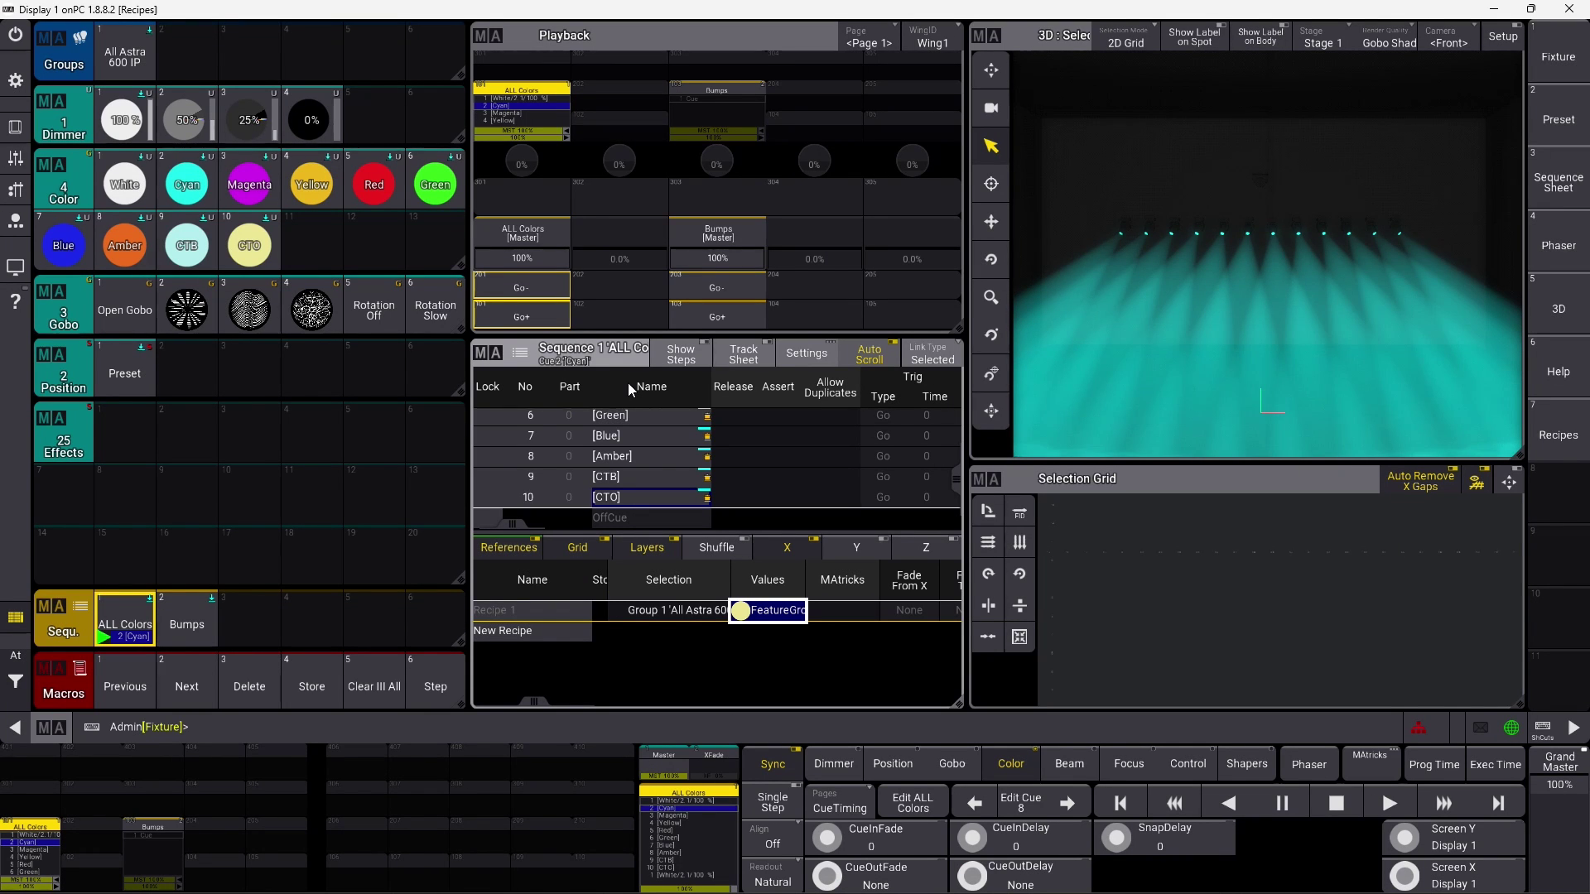
# Play the ALL Colors sequence forward cue by cue to check the color changes
pyautogui.click(540, 315)
pyautogui.click(540, 315)
pyautogui.click(540, 315)
pyautogui.click(540, 315)
pyautogui.click(540, 315)
pyautogui.click(540, 315)
pyautogui.click(540, 315)
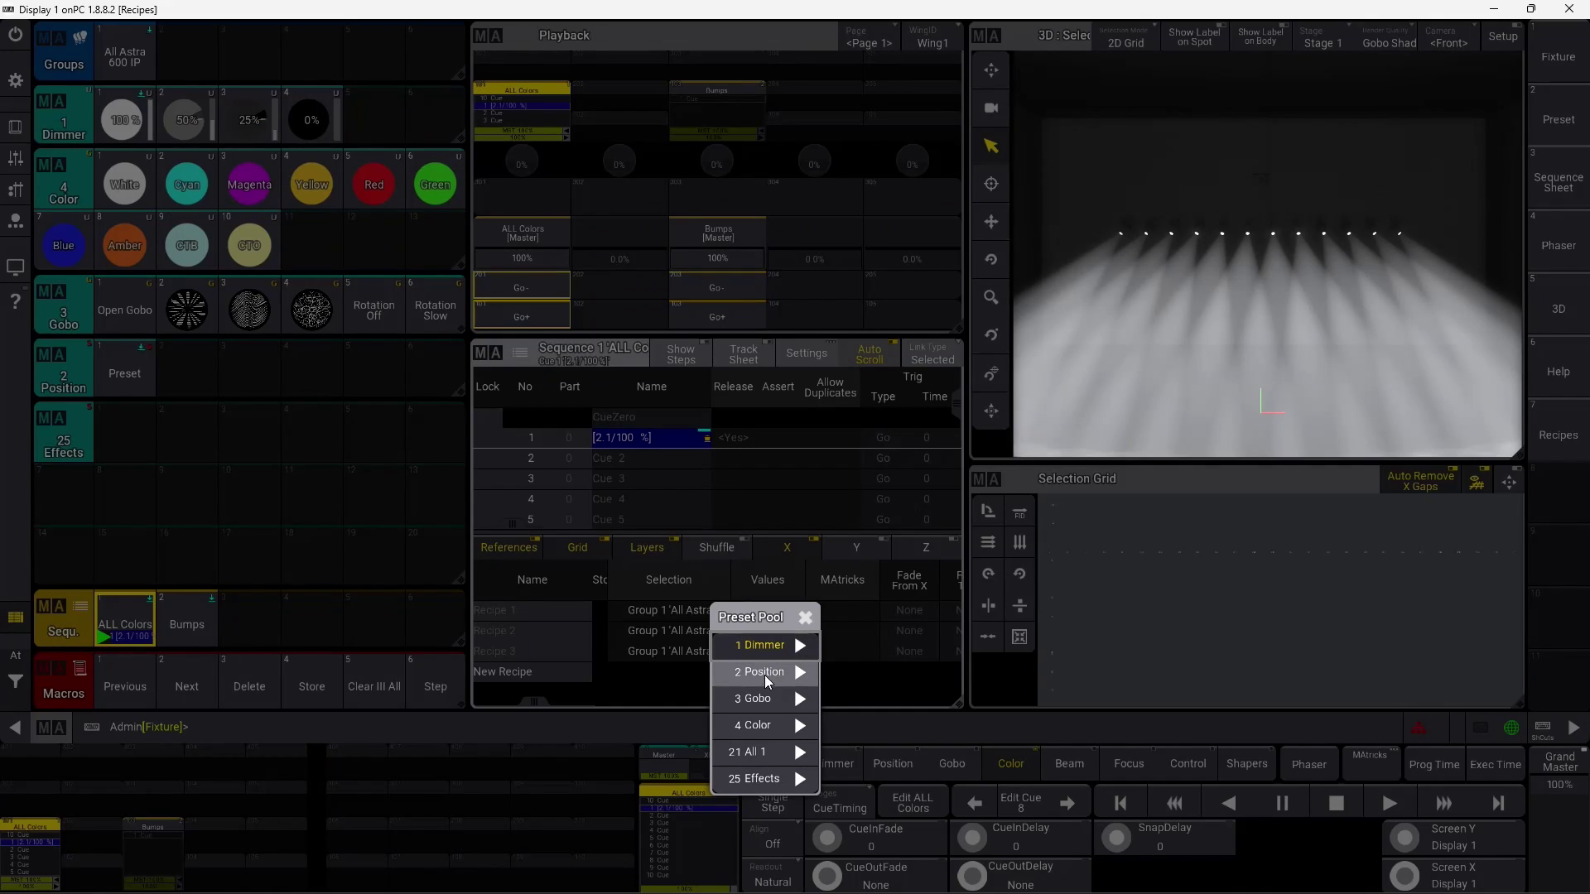
# Assign the White color preset as the values of the third recipe in cue 1
pyautogui.click(754, 725)
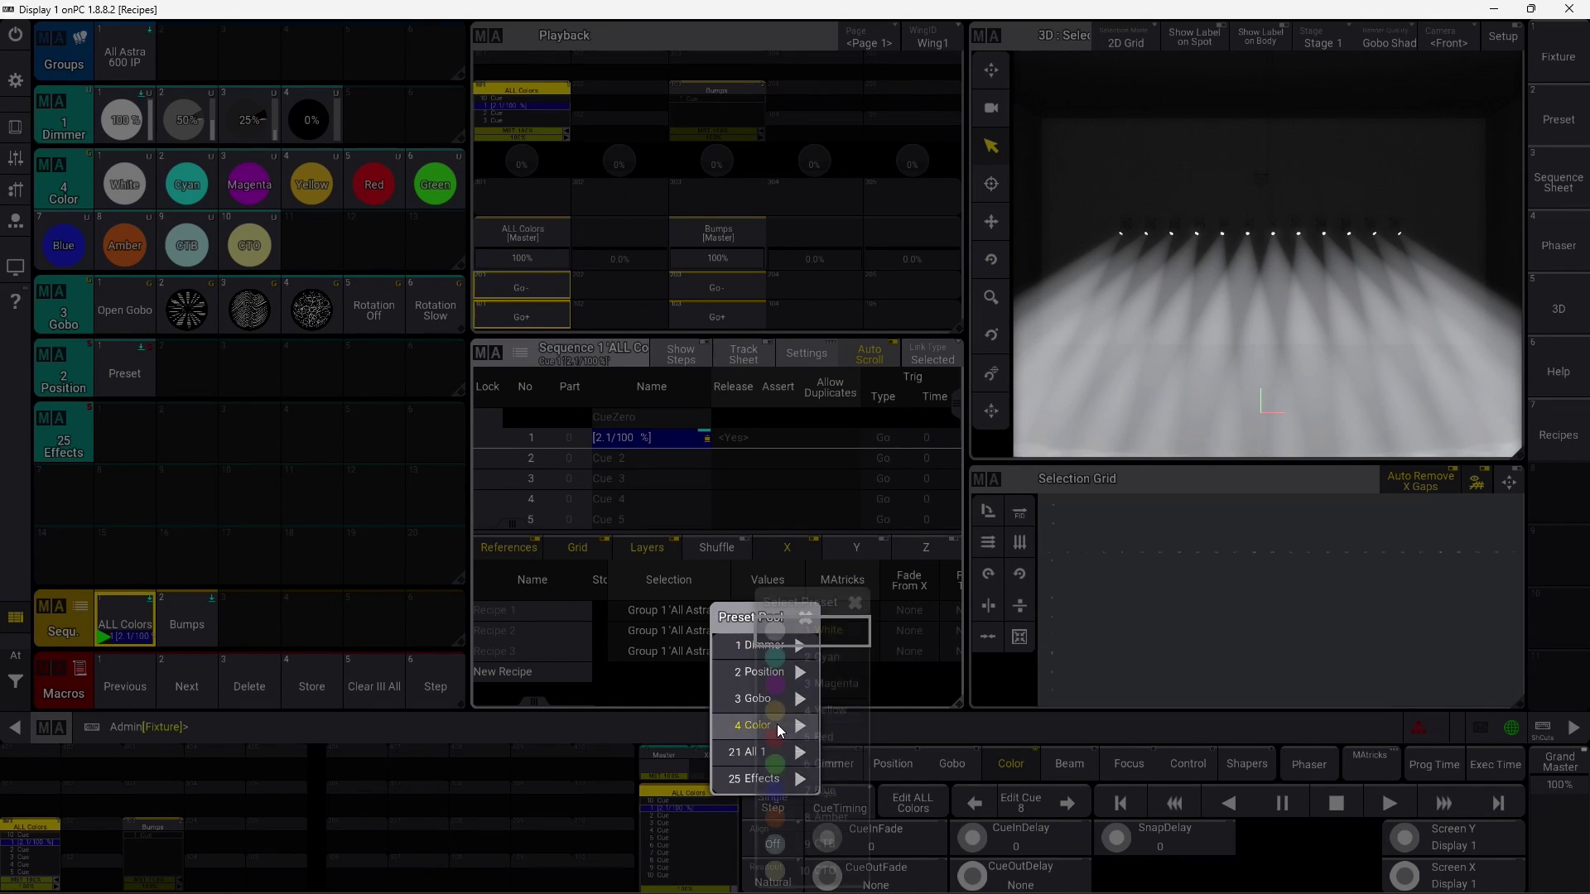
pyautogui.click(832, 633)
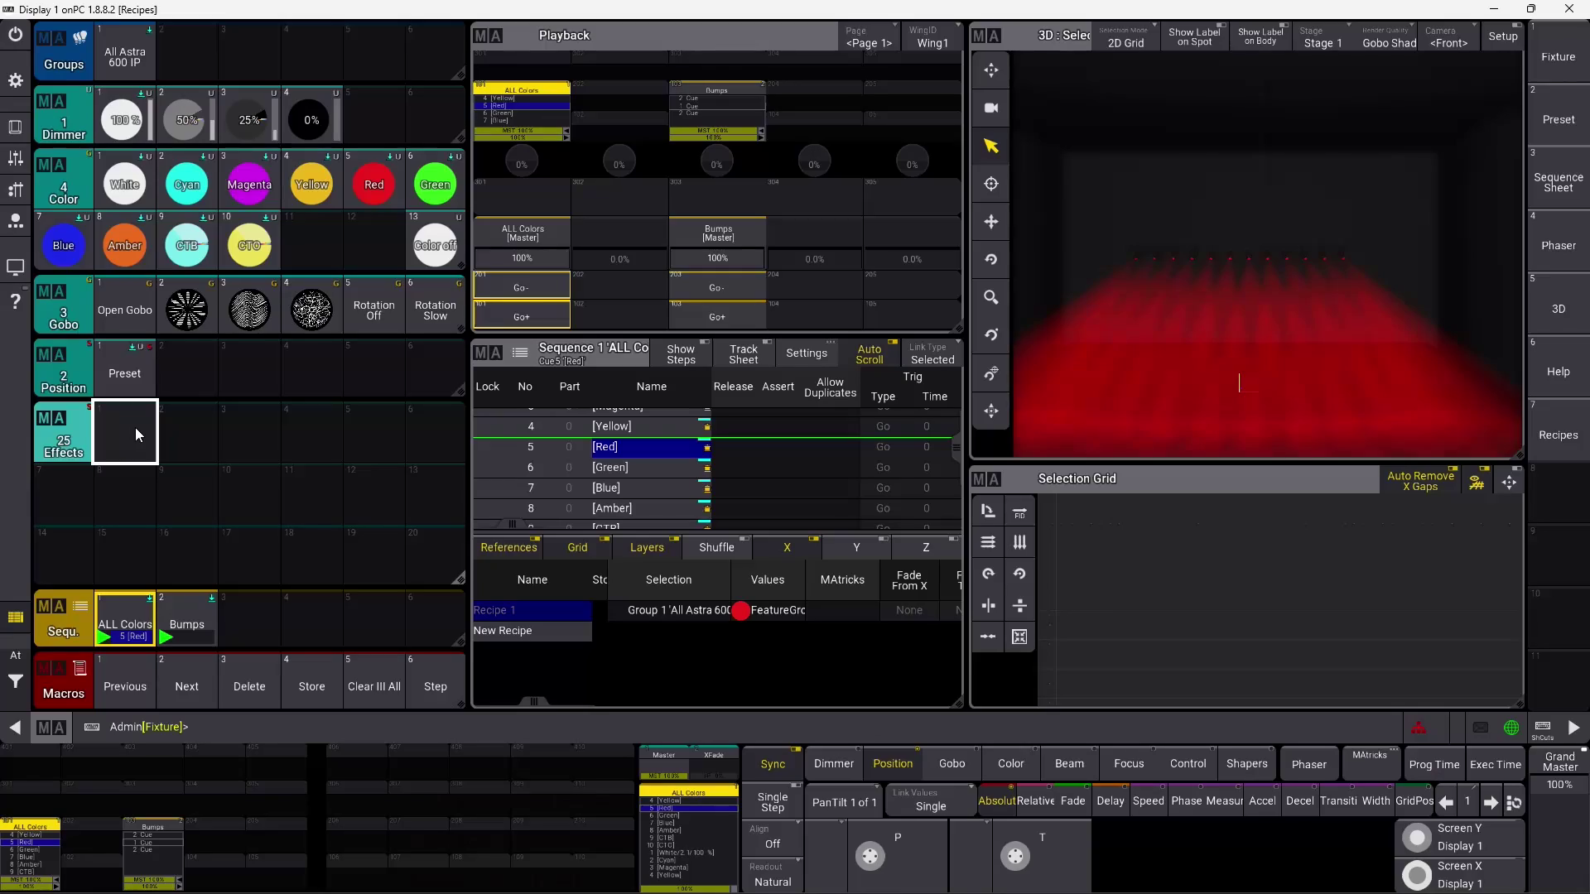
# Create Effects preset 1 with a recipe applying the White color preset to group 1 'All Astra 600 IP'
pyautogui.moveTo(136, 427); pyautogui.dragTo(67, 437)
pyautogui.click(134, 190)
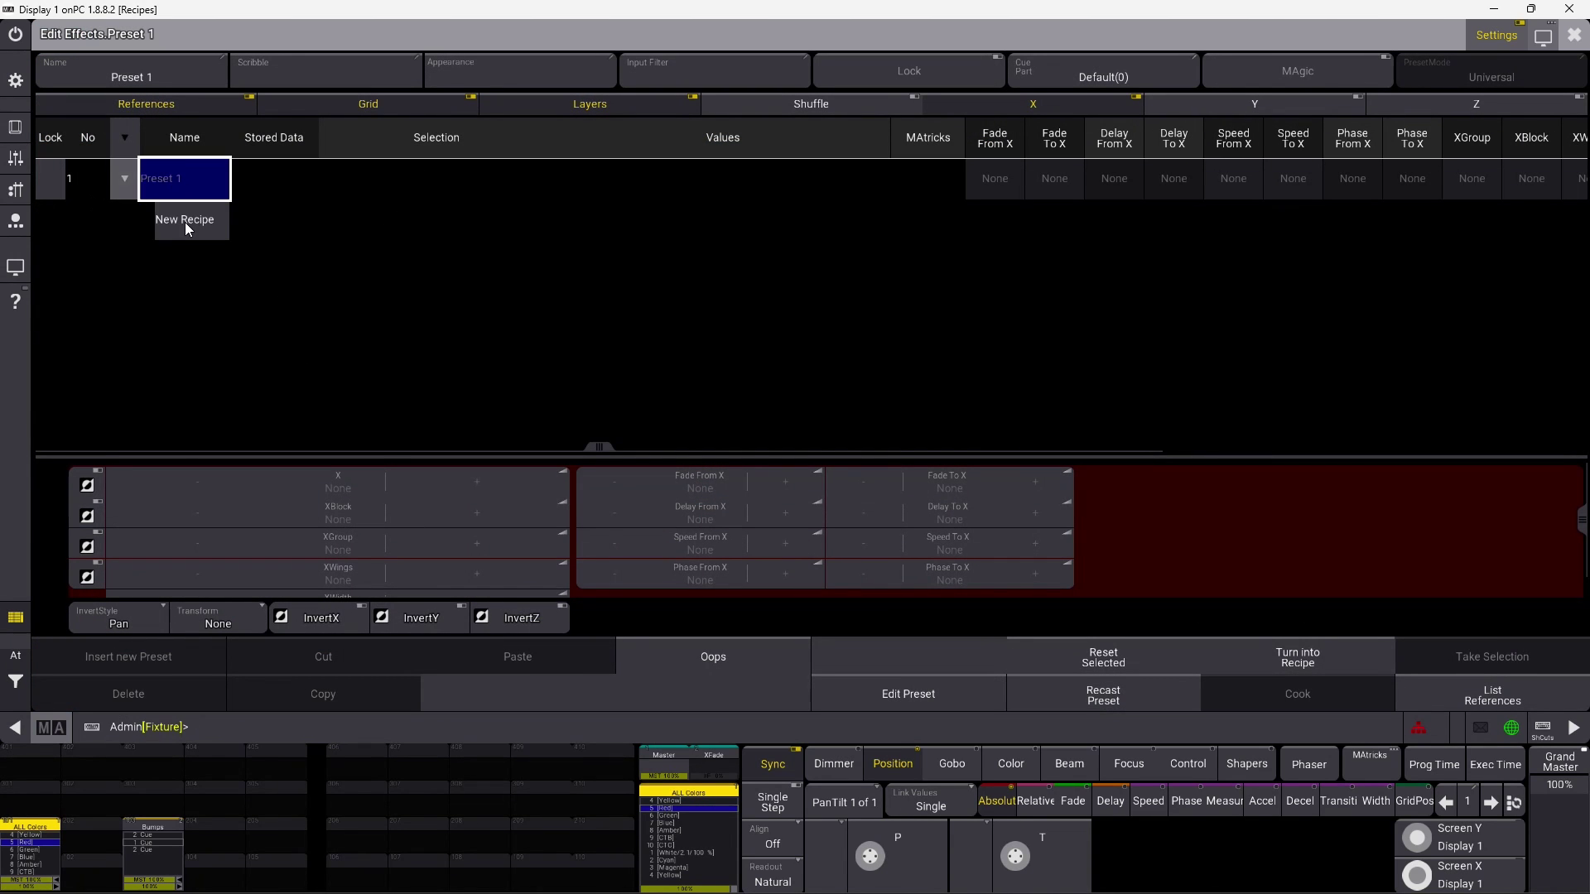
pyautogui.click(182, 221)
pyautogui.click(299, 184)
pyautogui.click(340, 217)
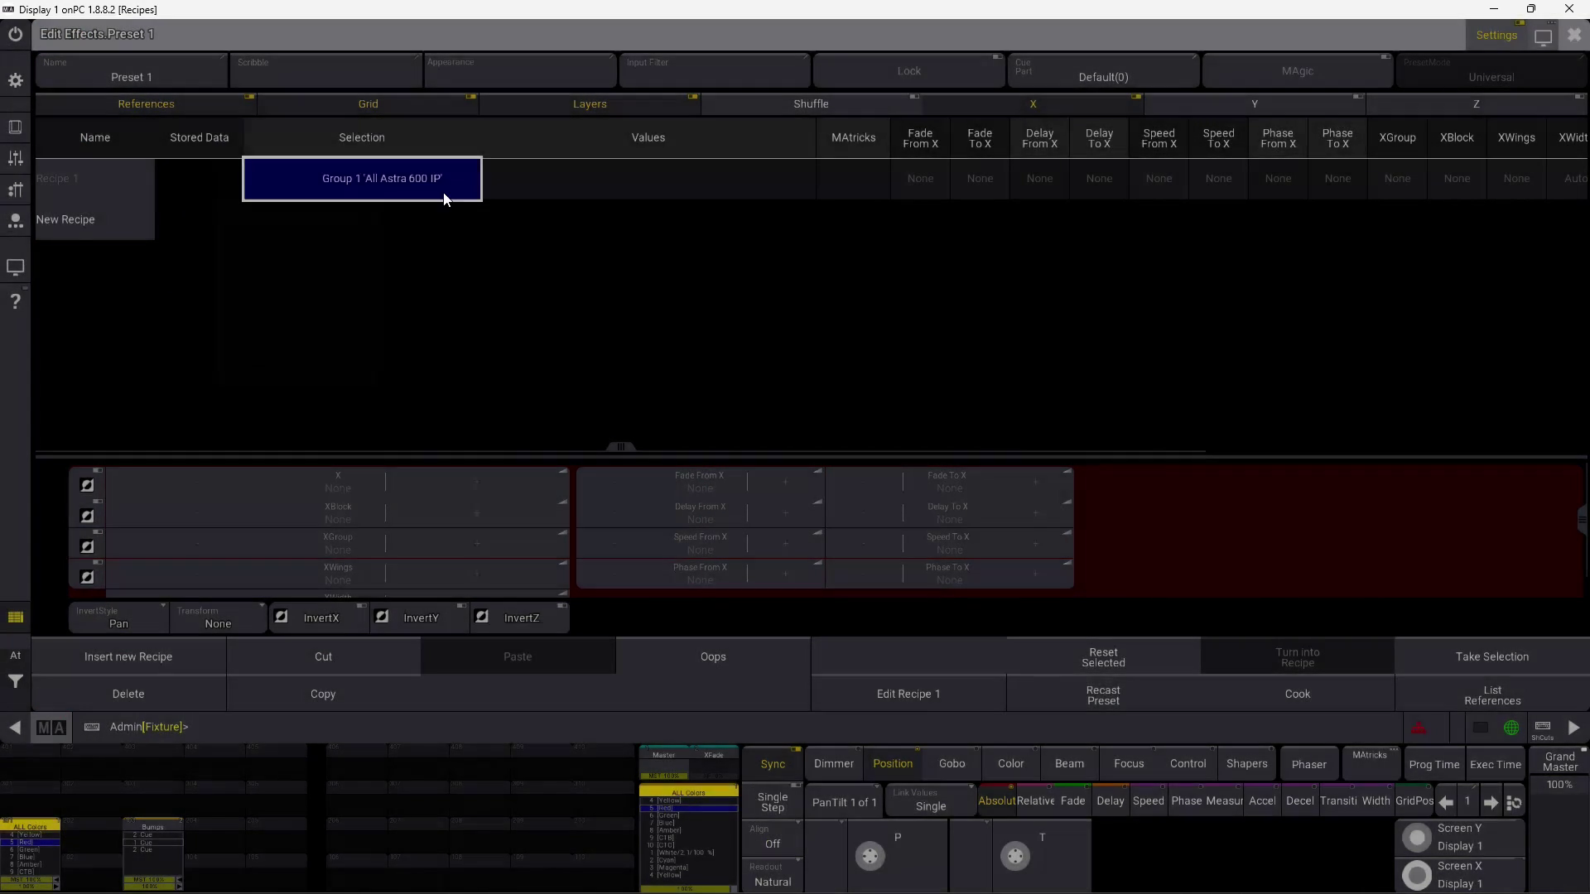
pyautogui.click(548, 187)
pyautogui.click(570, 272)
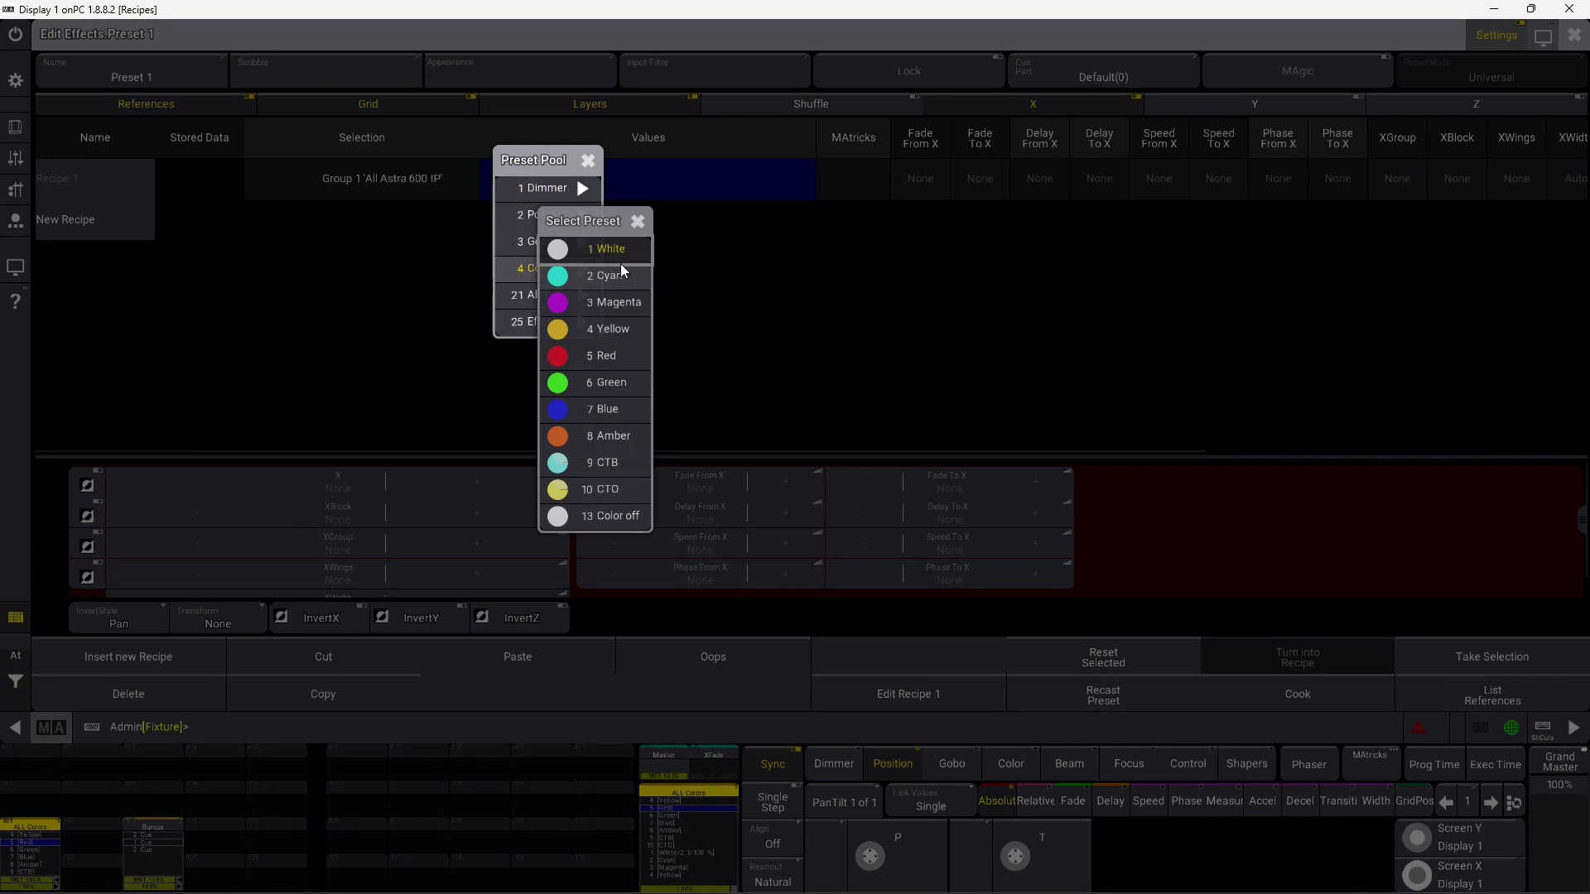
pyautogui.click(621, 248)
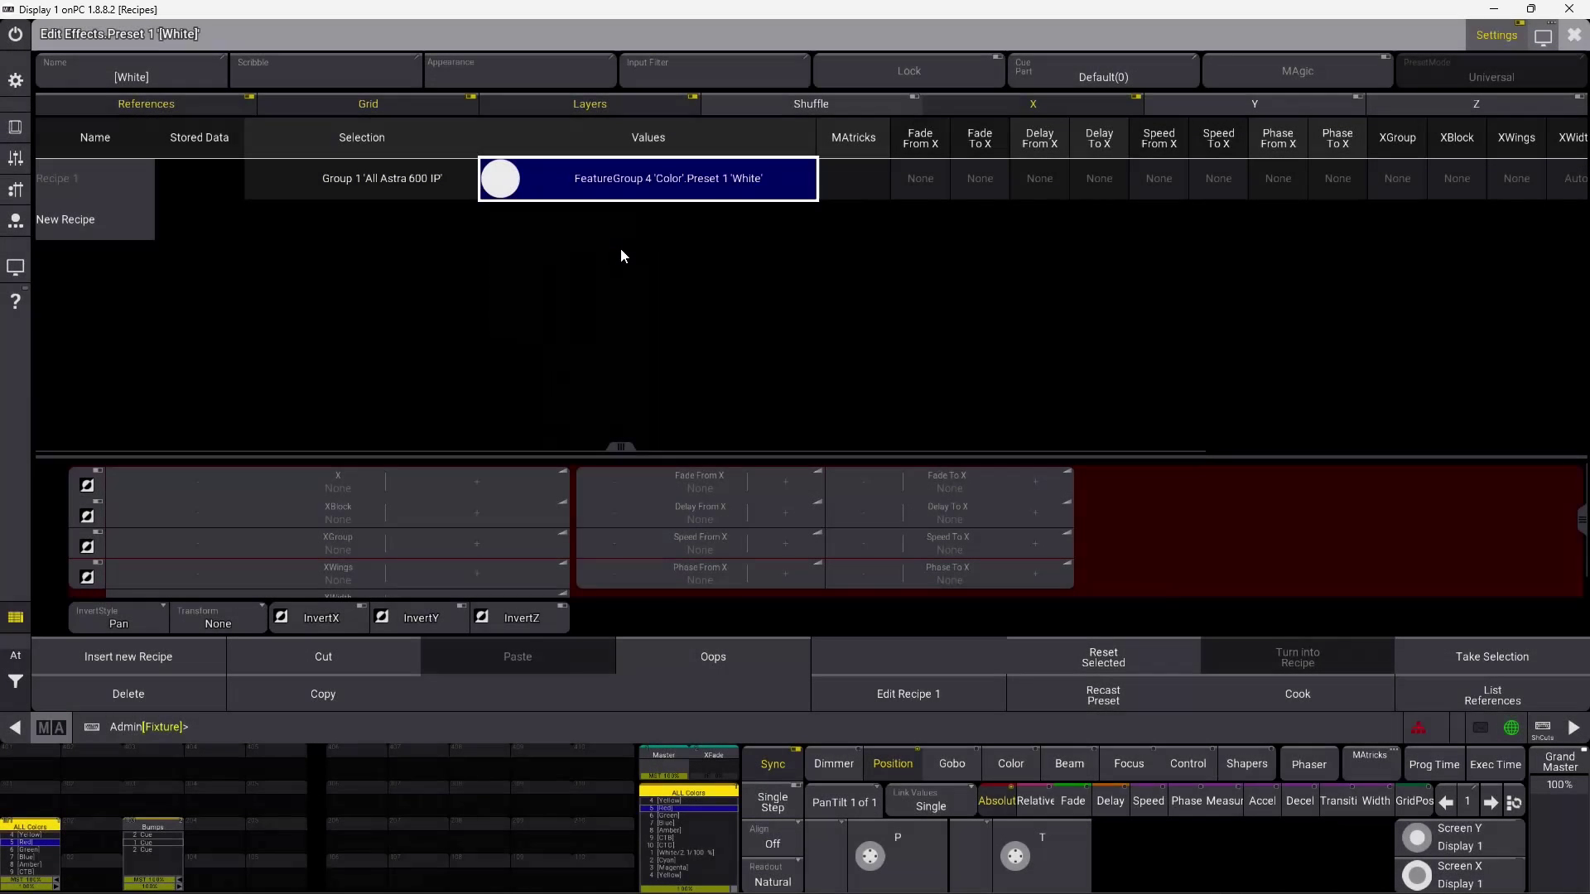
# Set Delay From X to 0 and Delay To X to 0.5 in the White effects preset's recipe
pyautogui.click(1036, 182)
pyautogui.click(935, 396)
pyautogui.press('Return')
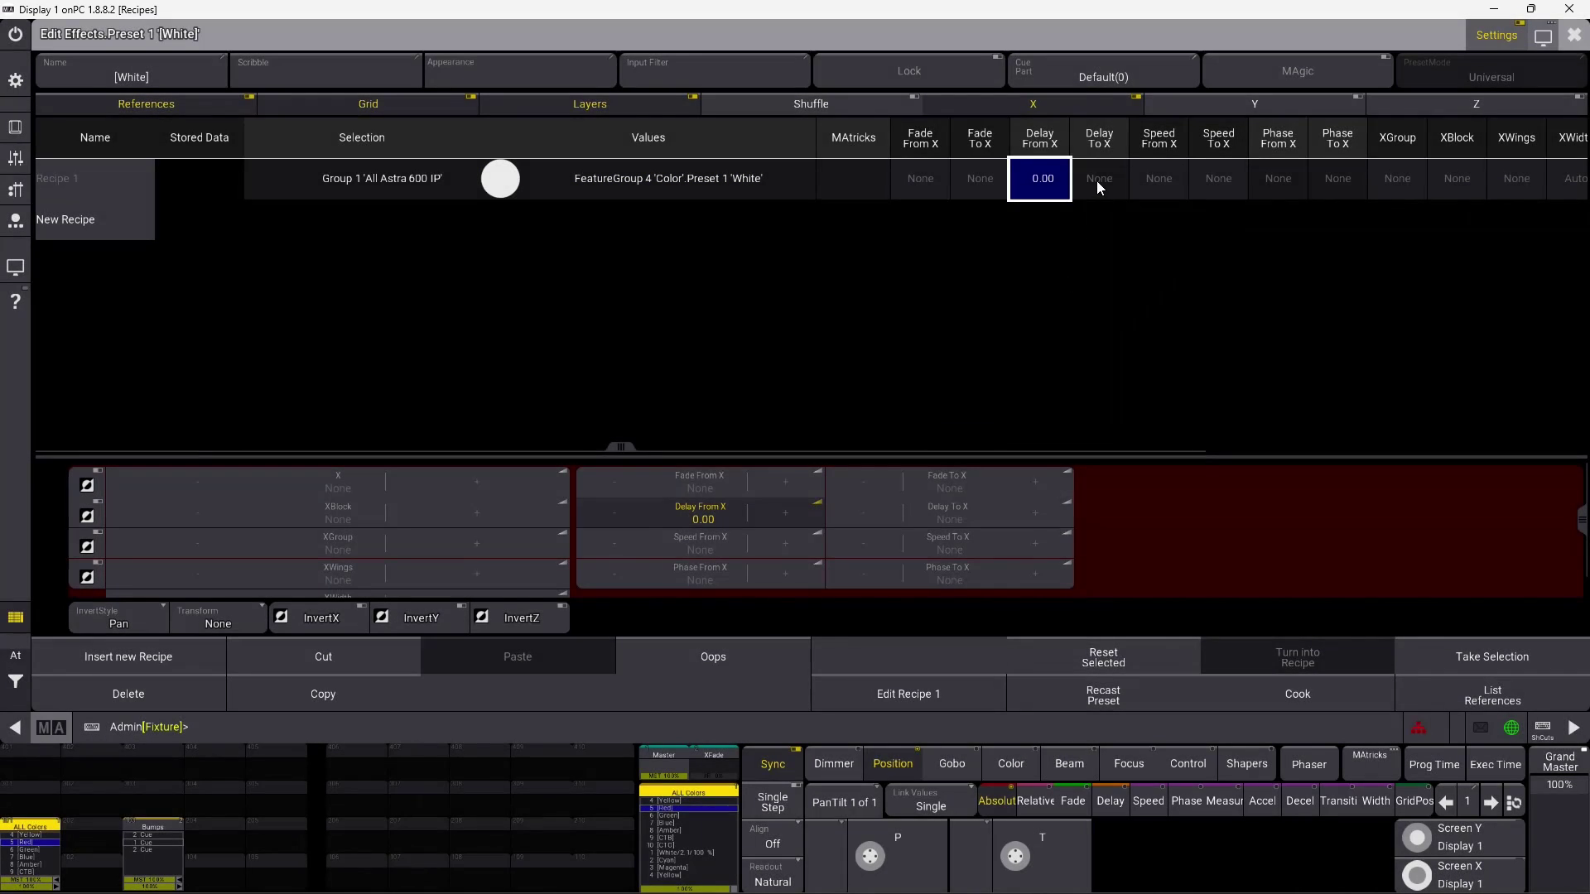
pyautogui.click(1098, 179)
pyautogui.write('.5')
pyautogui.press('Return')
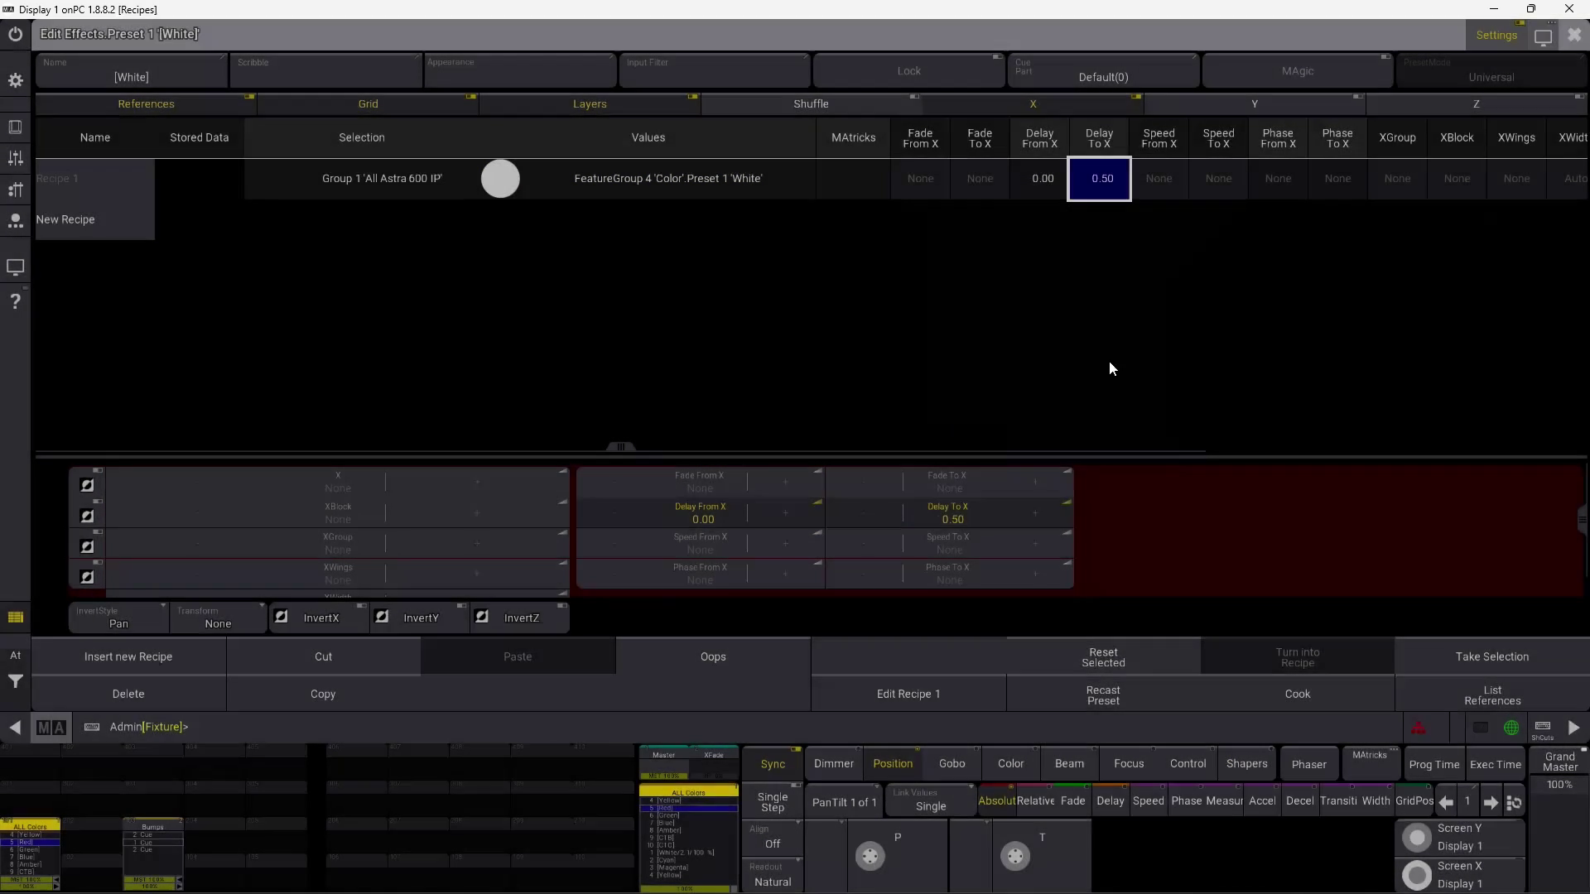
# Set XWings to 2 in the White effects preset's recipe and close the preset editor
pyautogui.moveTo(628, 449); pyautogui.dragTo(936, 437)
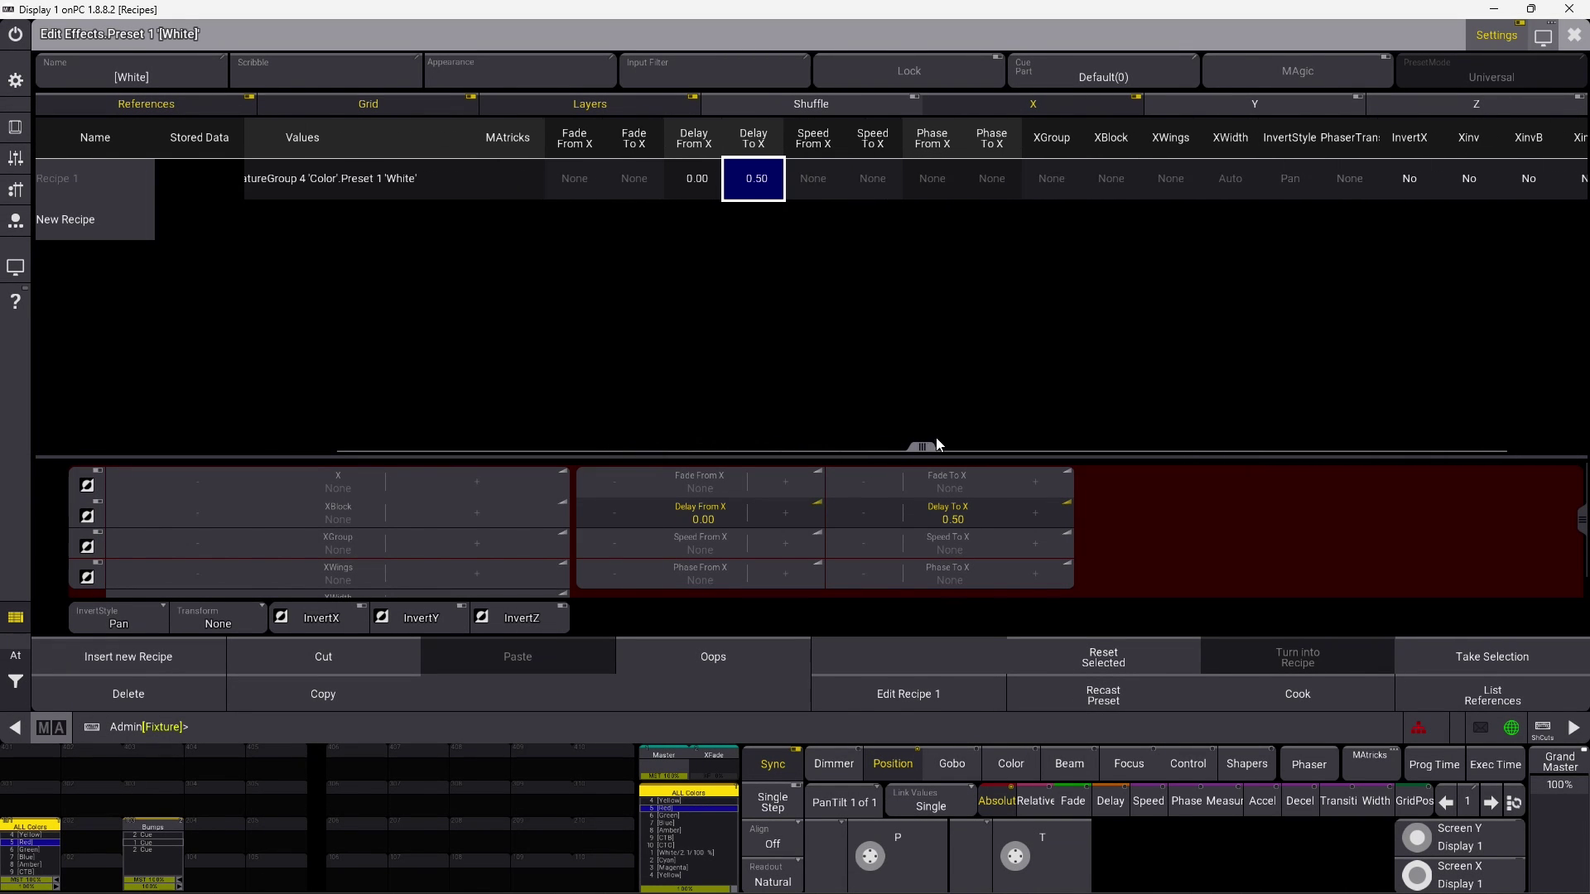
pyautogui.click(1150, 178)
pyautogui.click(979, 350)
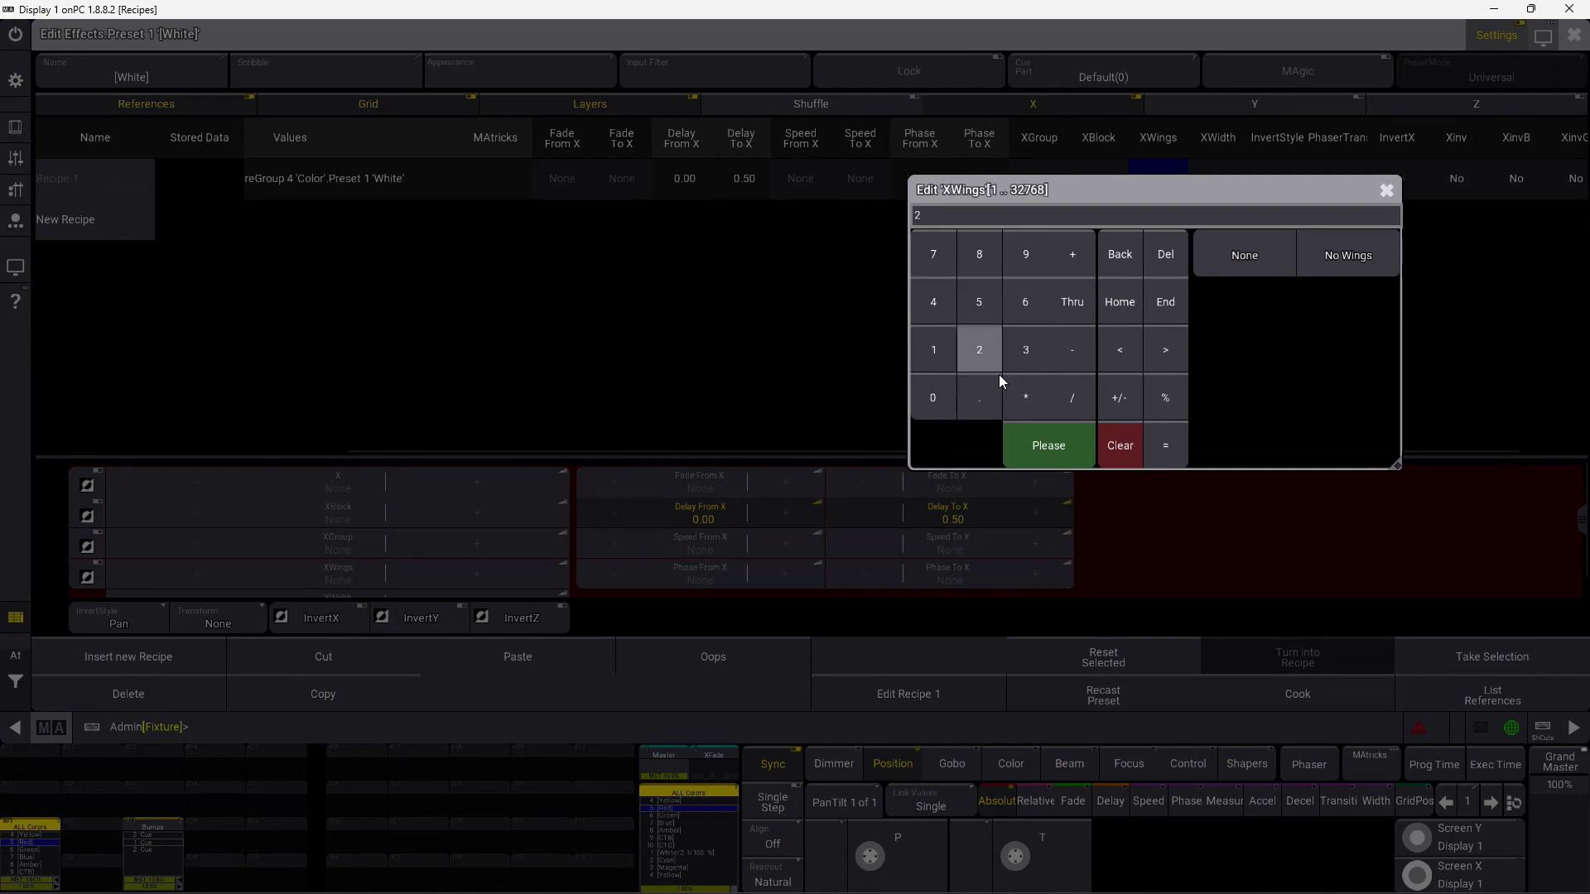
pyautogui.click(1059, 447)
pyautogui.click(1574, 35)
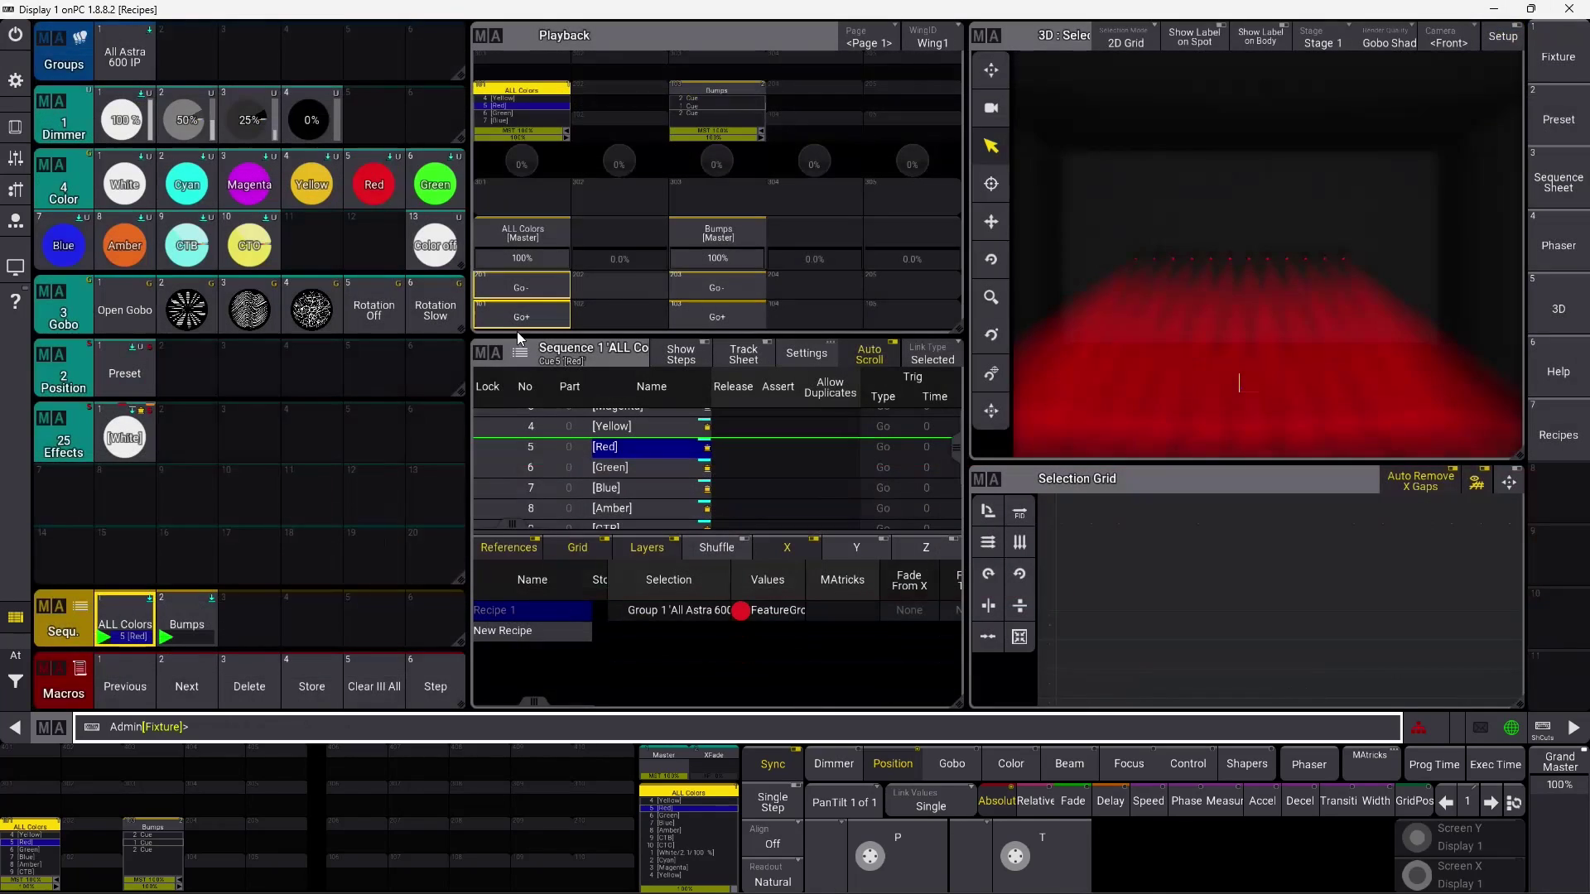
# Create Effects preset 2 with a recipe applying the Color off preset to group 1 'All Astra 600 IP'
pyautogui.moveTo(177, 431); pyautogui.dragTo(220, 528)
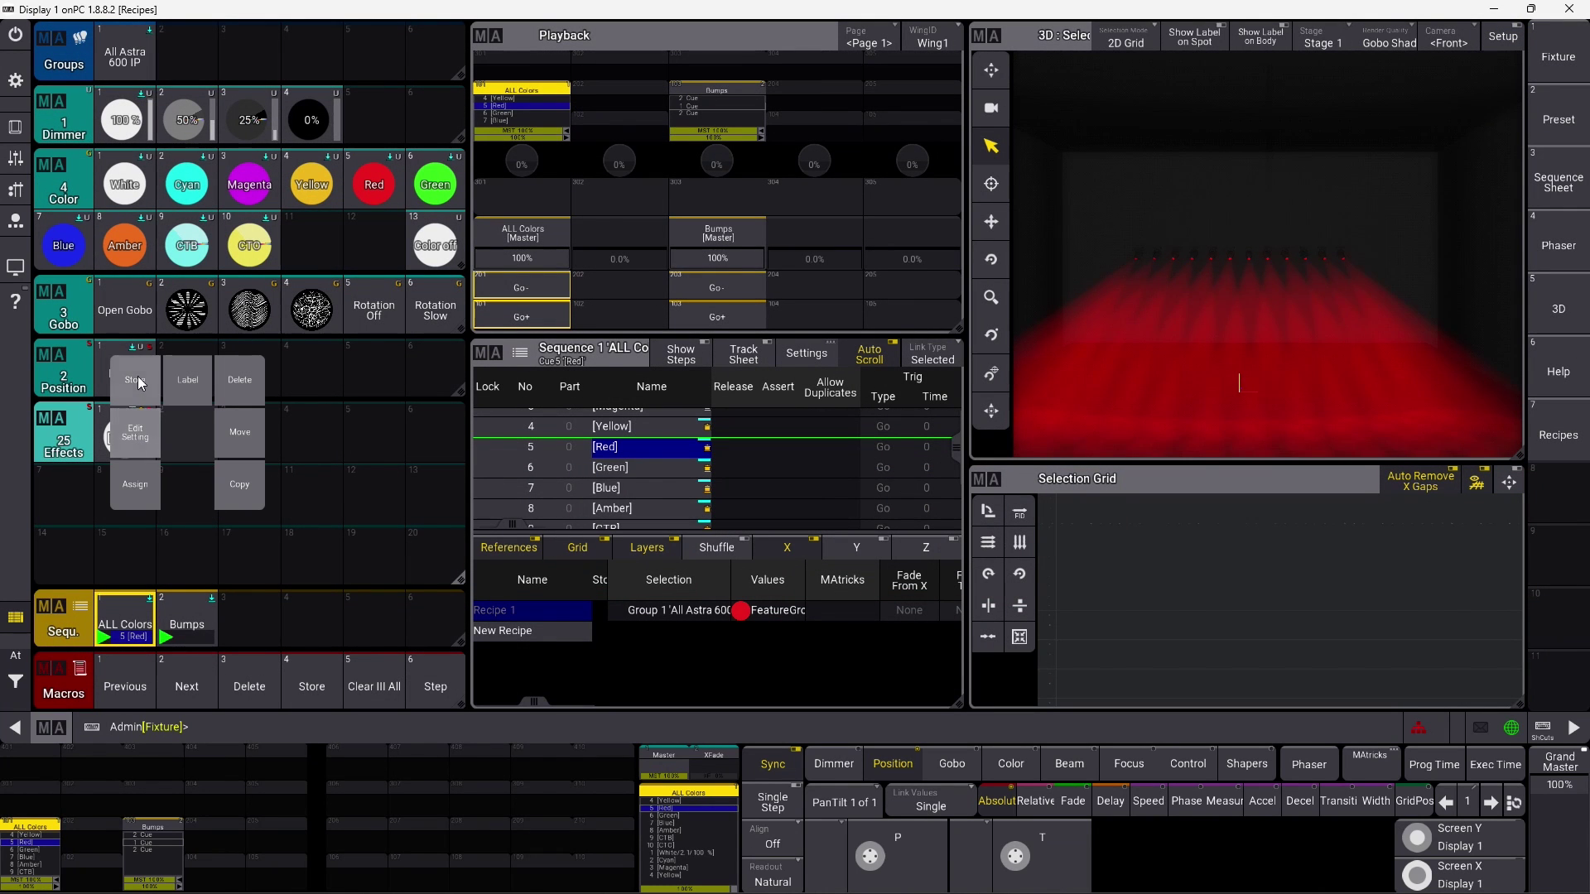
pyautogui.click(132, 434)
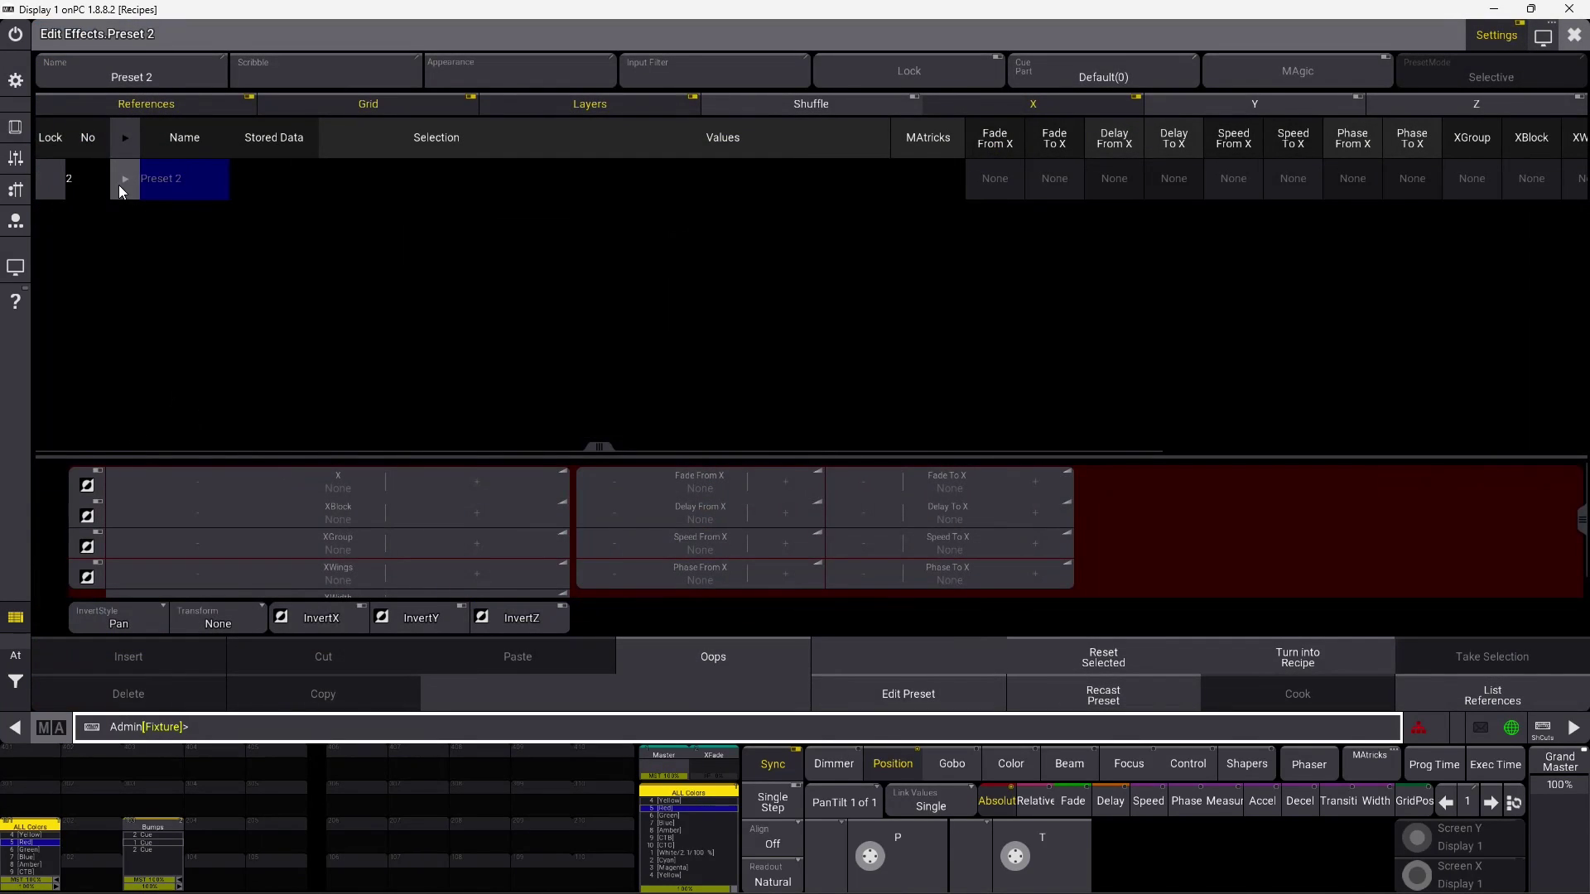
pyautogui.click(120, 191)
pyautogui.click(166, 222)
pyautogui.click(341, 184)
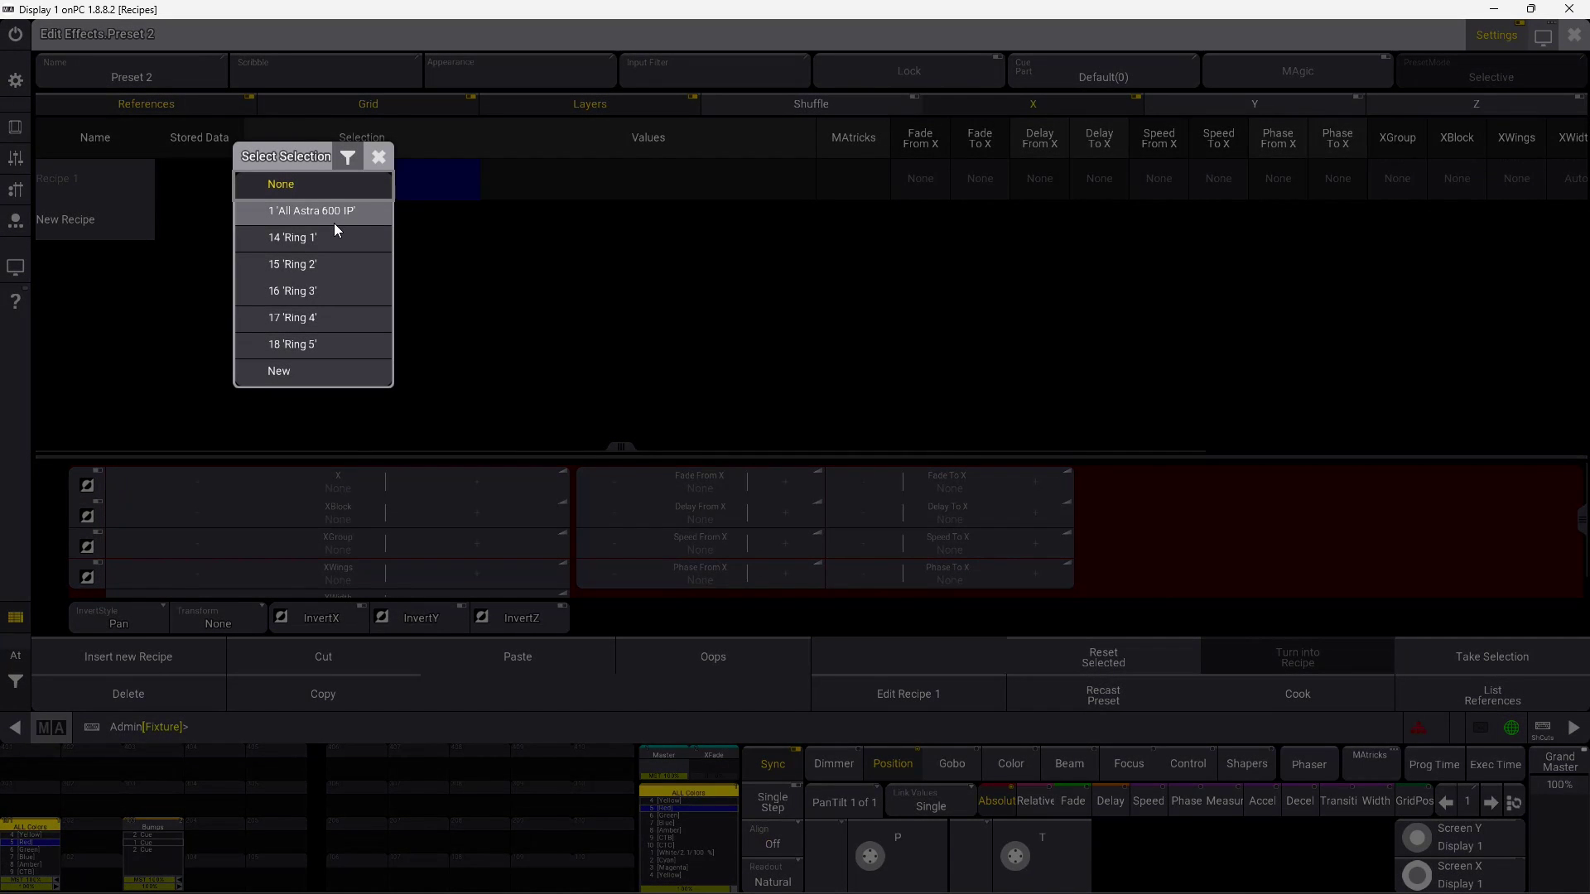
pyautogui.click(344, 212)
pyautogui.click(534, 182)
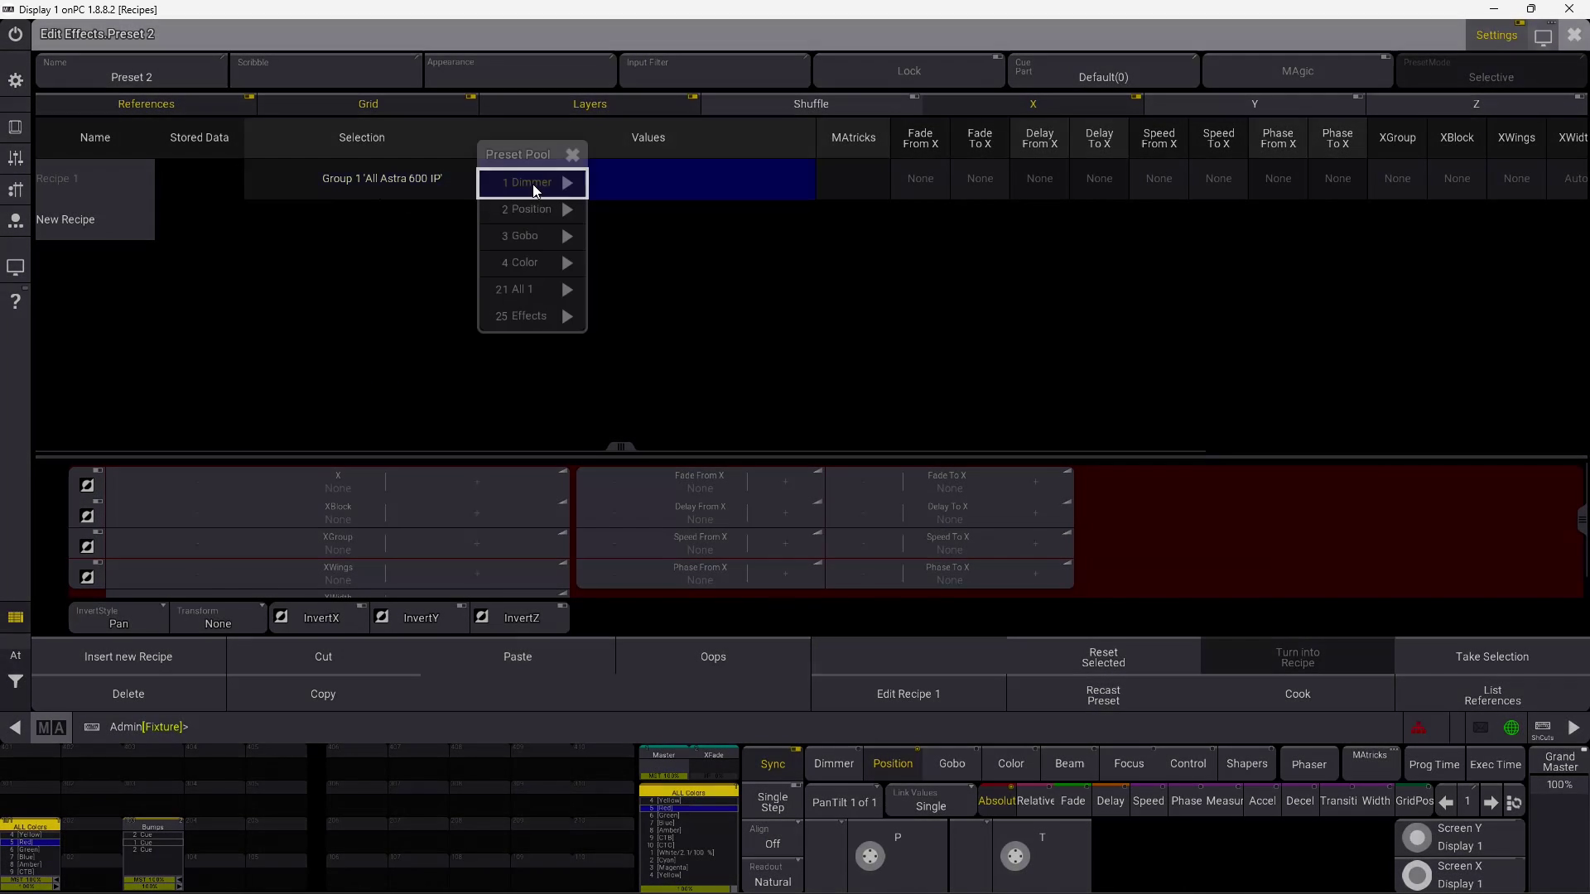
pyautogui.click(530, 262)
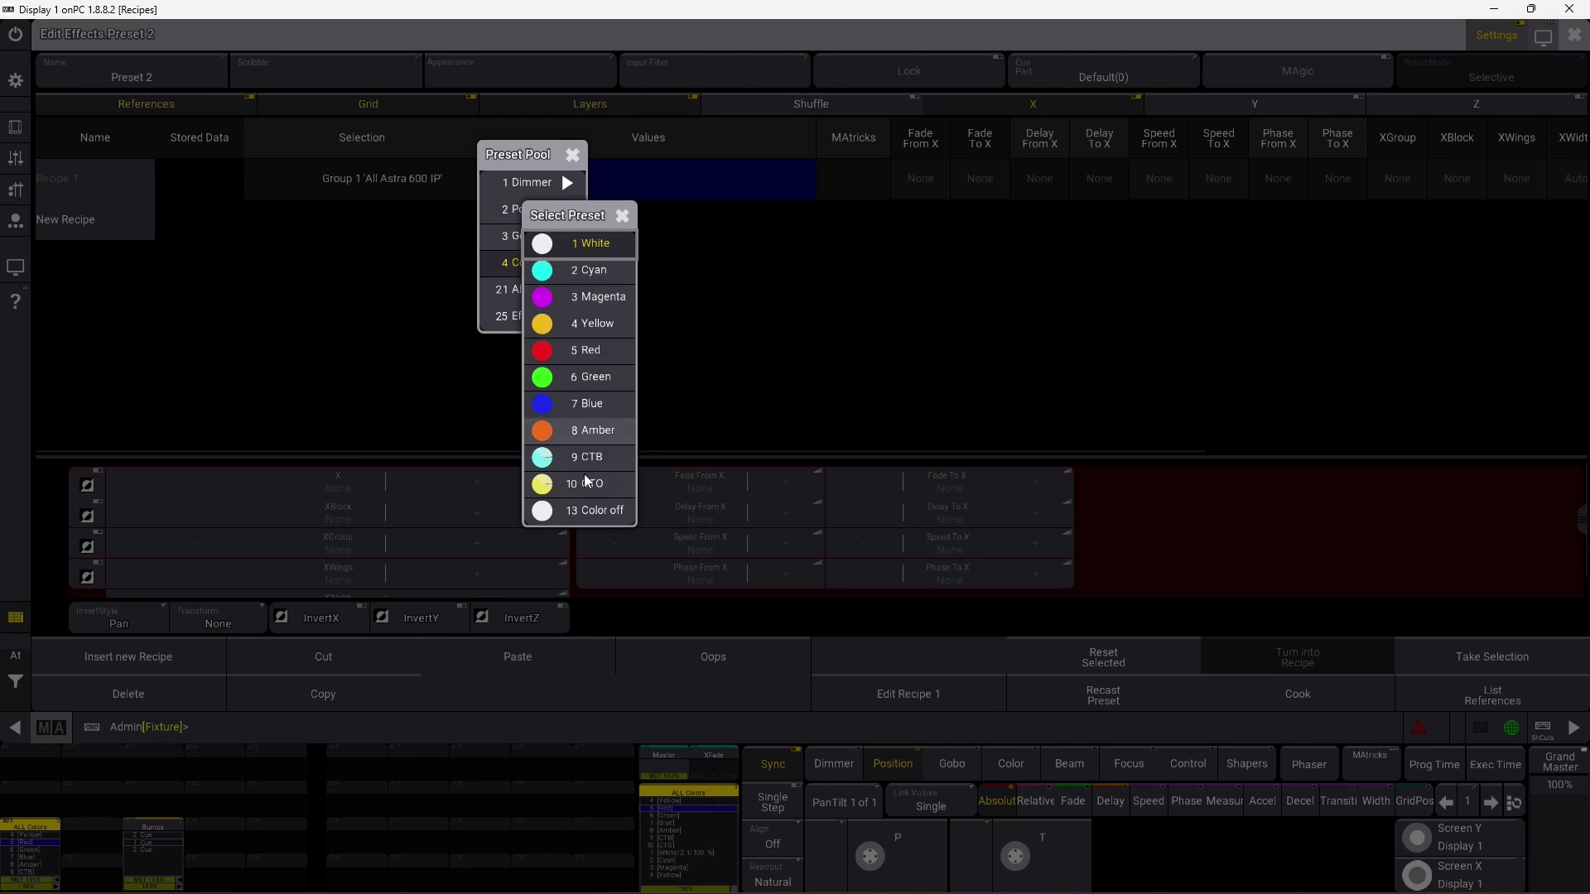
pyautogui.click(593, 509)
# Set Delay From X to 0 and Delay To X to 0.5 in the Color off effects preset's recipe
pyautogui.click(1041, 179)
pyautogui.click(938, 399)
pyautogui.click(1054, 436)
pyautogui.click(1095, 179)
pyautogui.click(979, 397)
pyautogui.click(979, 302)
pyautogui.click(1055, 444)
# Set XWings to 2 in the Color off effects preset's recipe and close the preset editor
pyautogui.moveTo(634, 444); pyautogui.dragTo(884, 447)
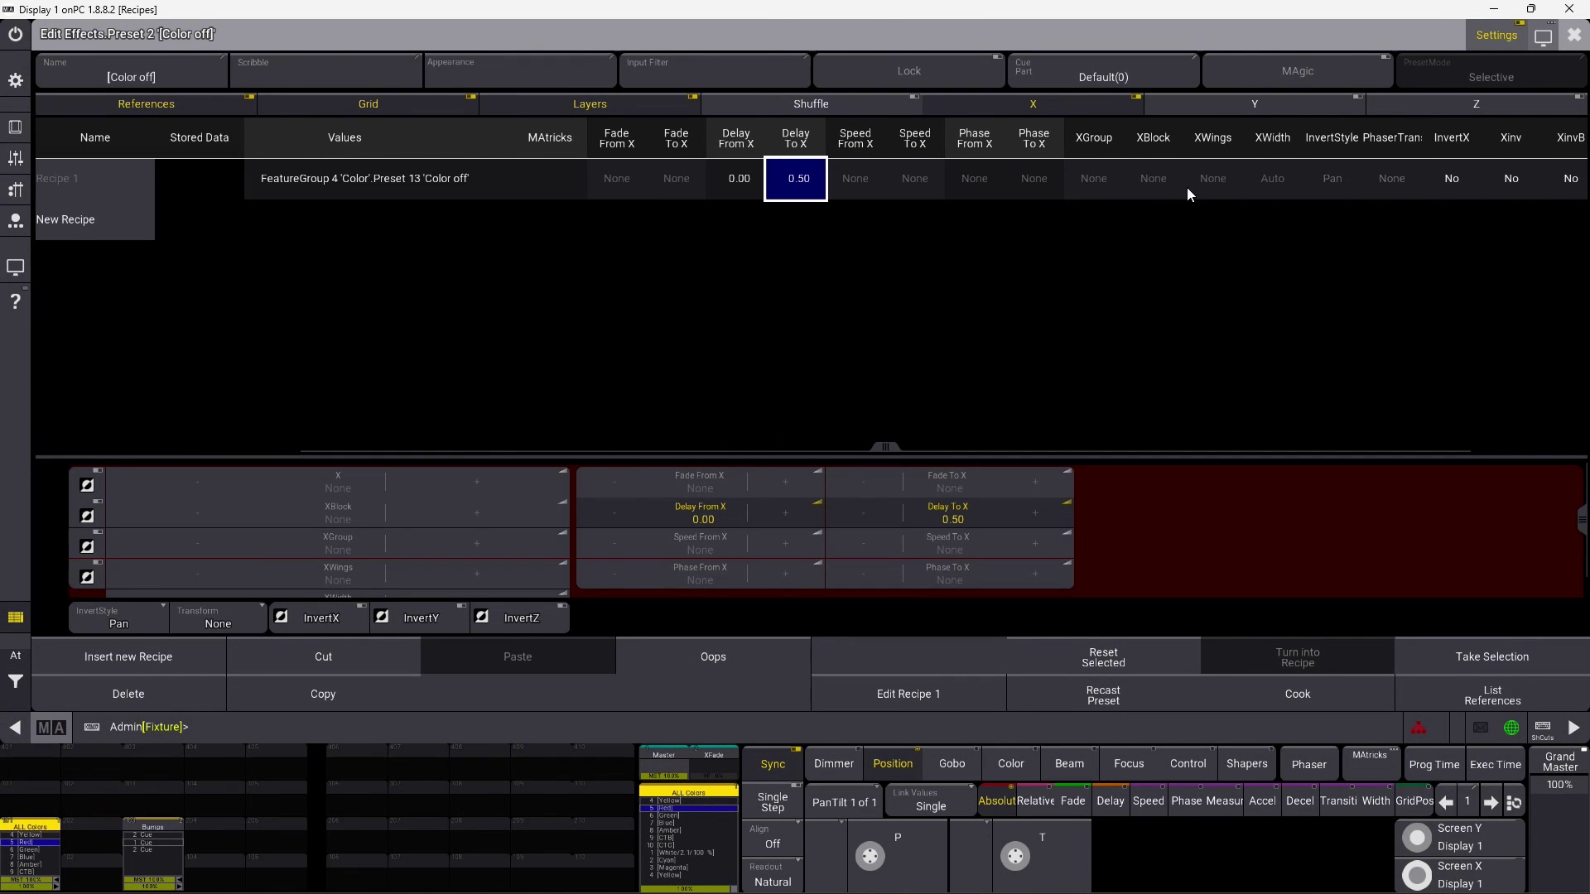
pyautogui.click(1206, 183)
pyautogui.click(984, 358)
pyautogui.click(1042, 429)
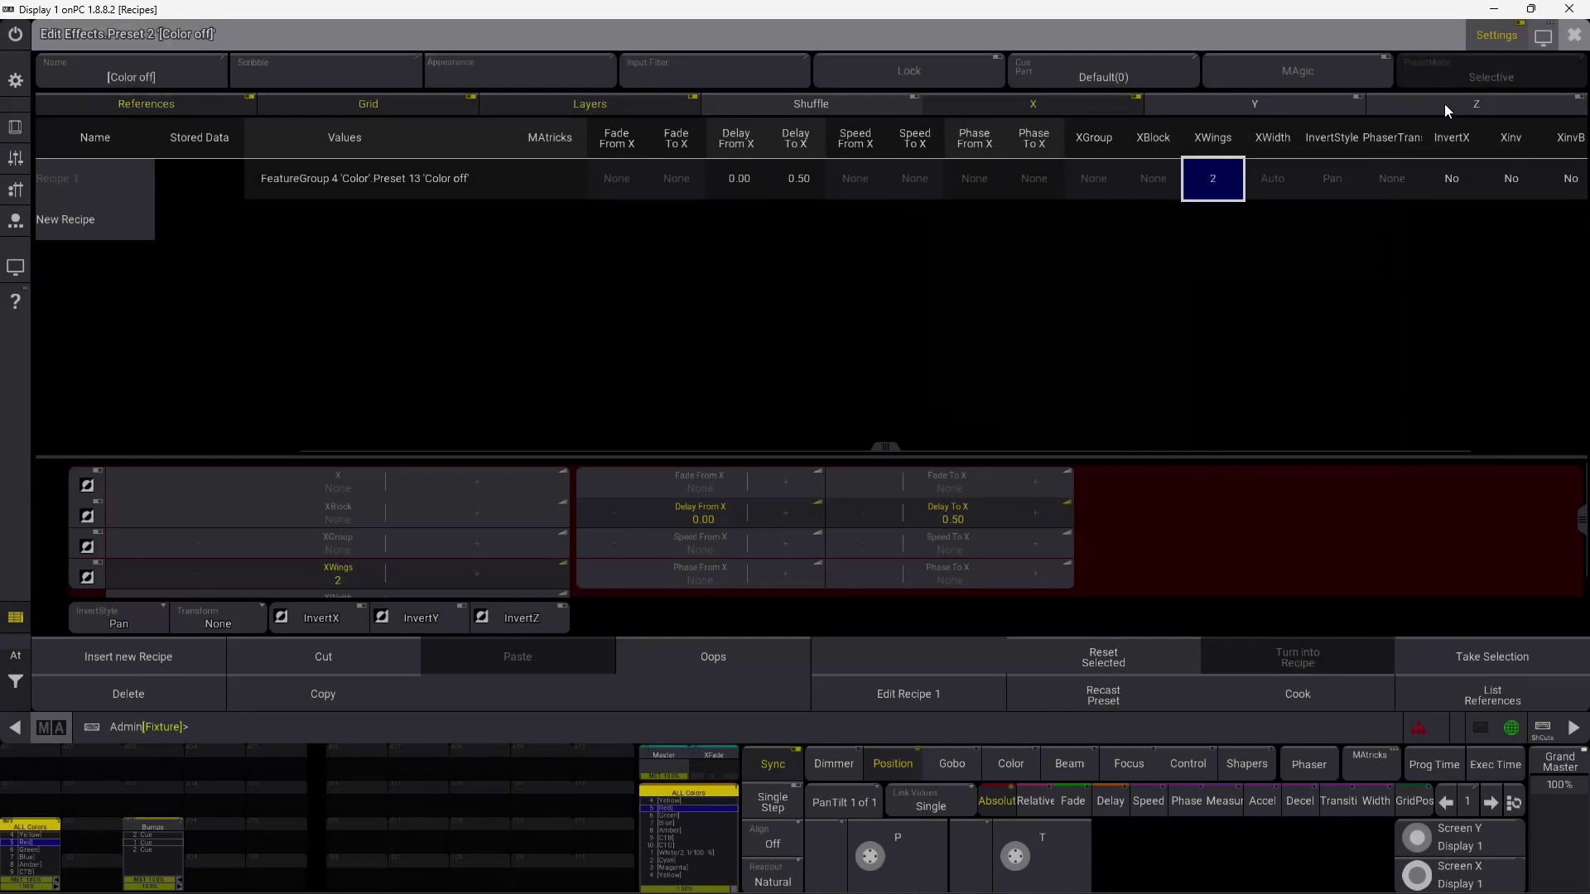
pyautogui.click(1573, 35)
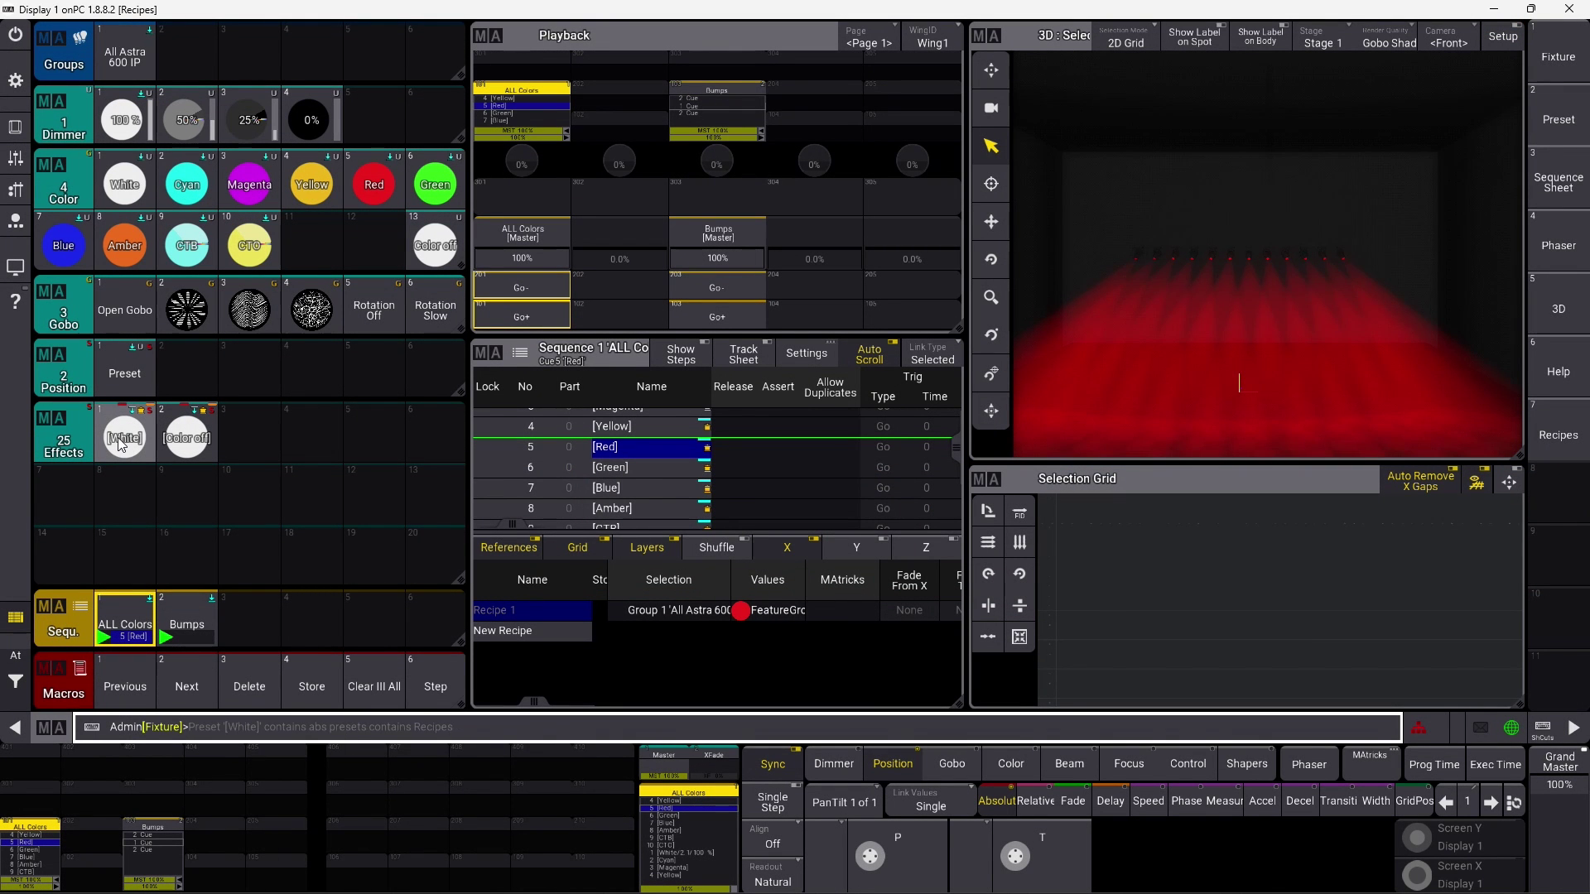
# Test the White and Color off effects presets on the fixtures in the 3D view
pyautogui.click(121, 445)
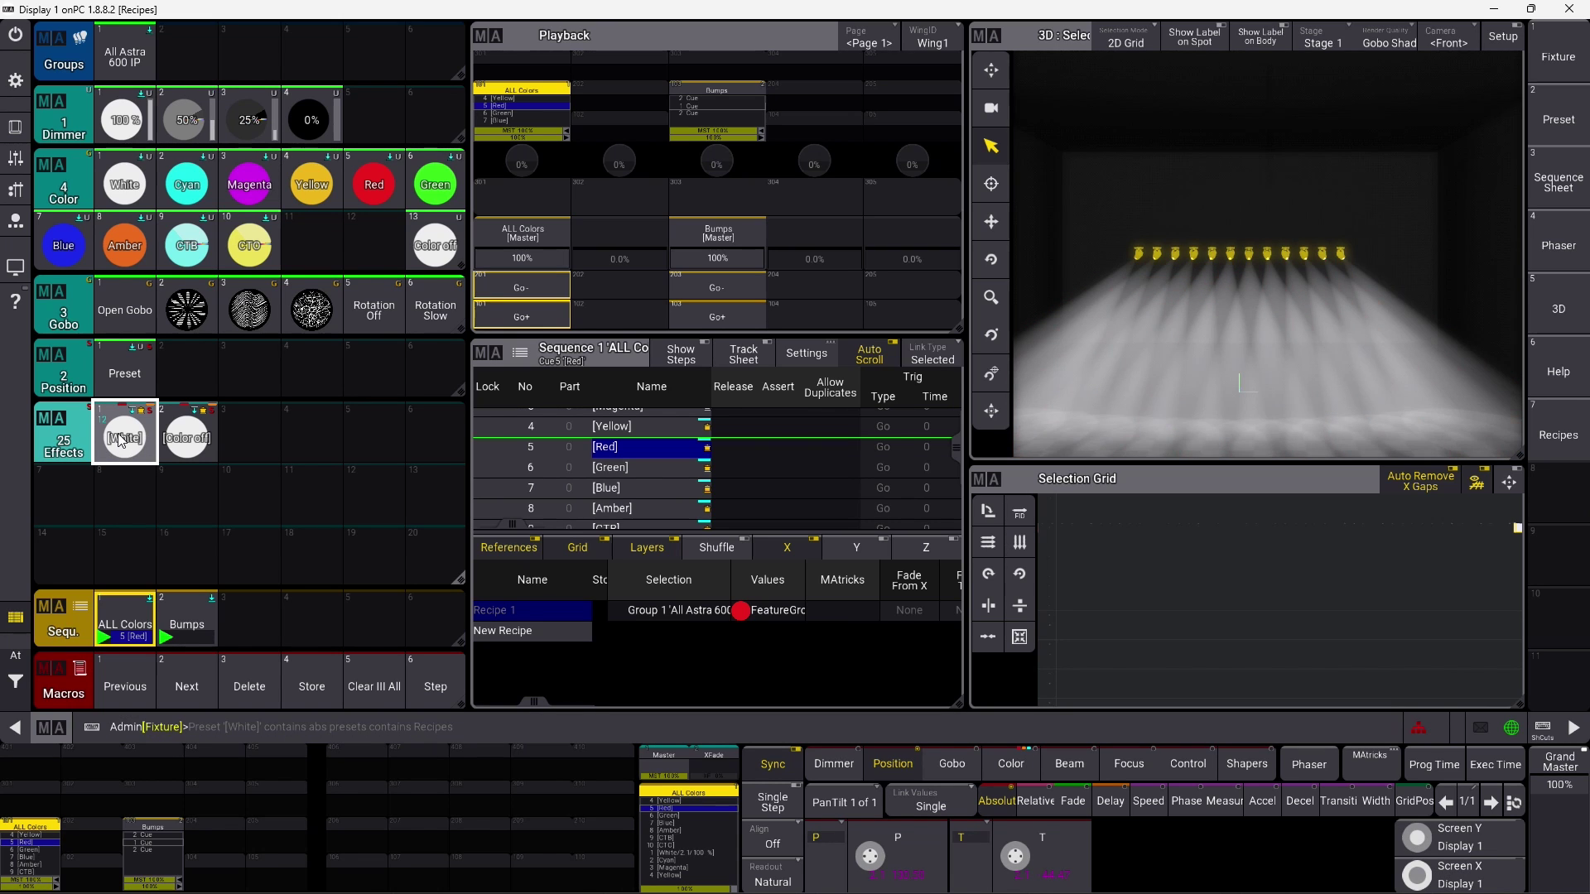
pyautogui.click(198, 450)
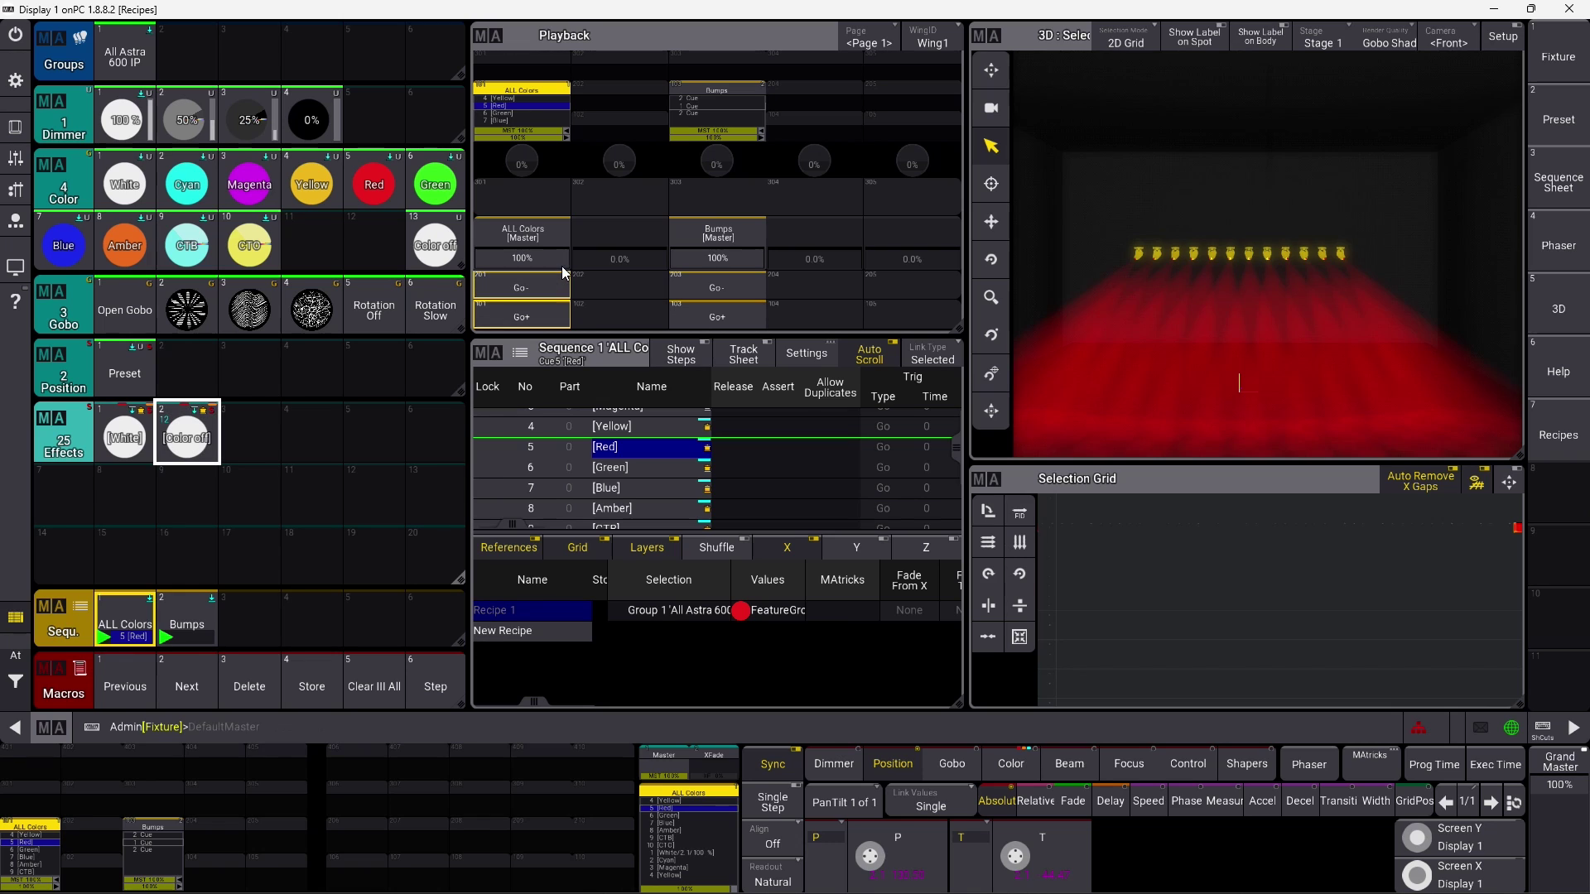
# Add a recipe to cue 1 of the Bumps sequence applying the White effects preset to group 1 'All Astra 600 IP'
pyautogui.click(201, 616)
pyautogui.click(635, 439)
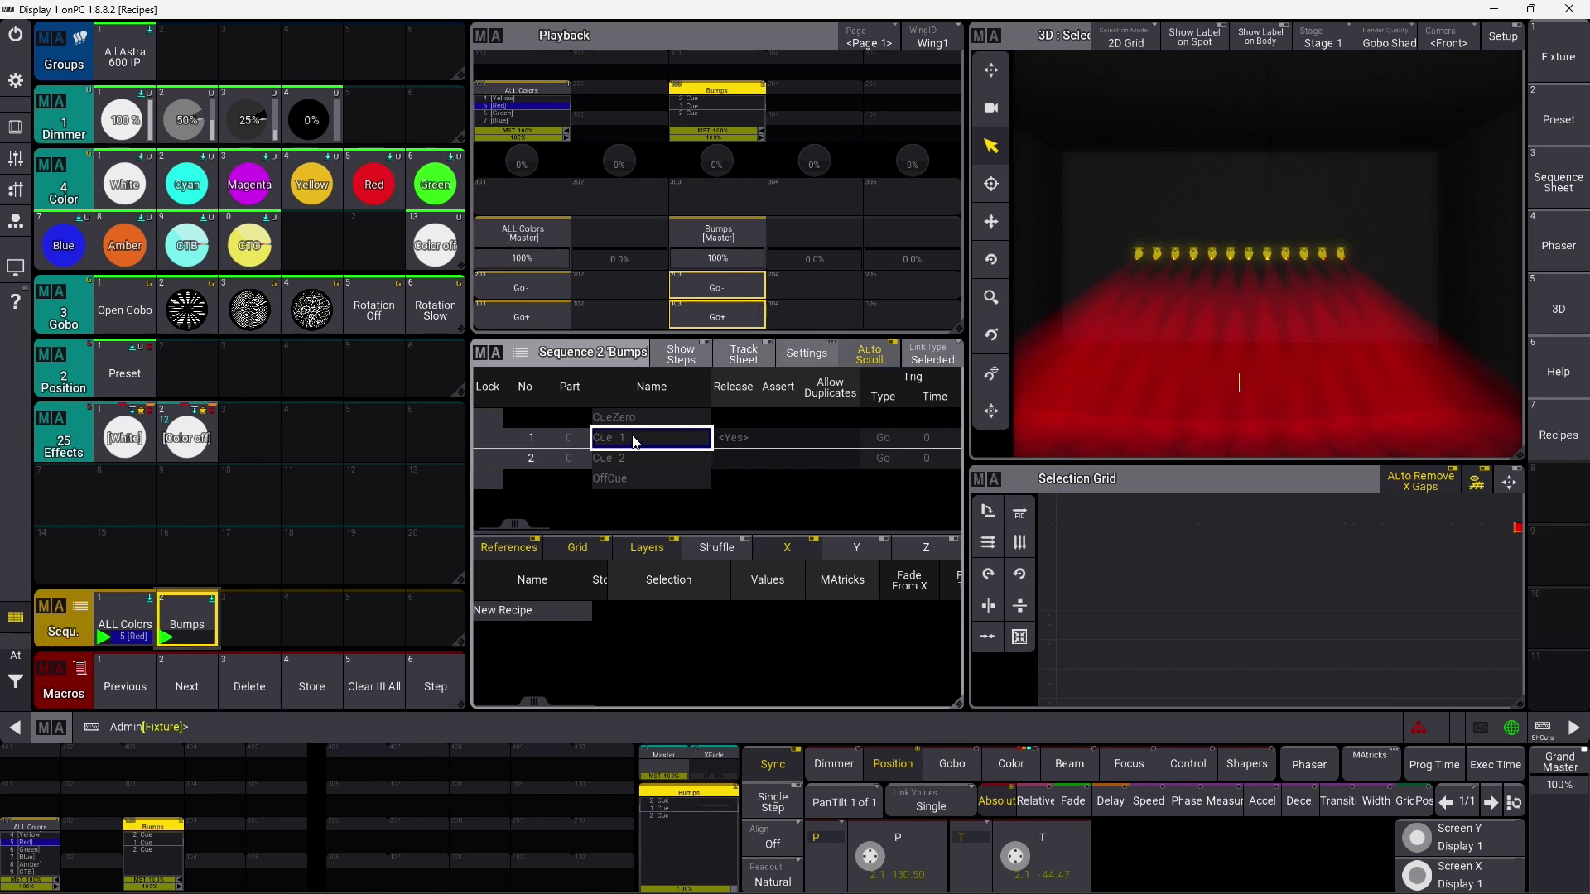
pyautogui.click(557, 615)
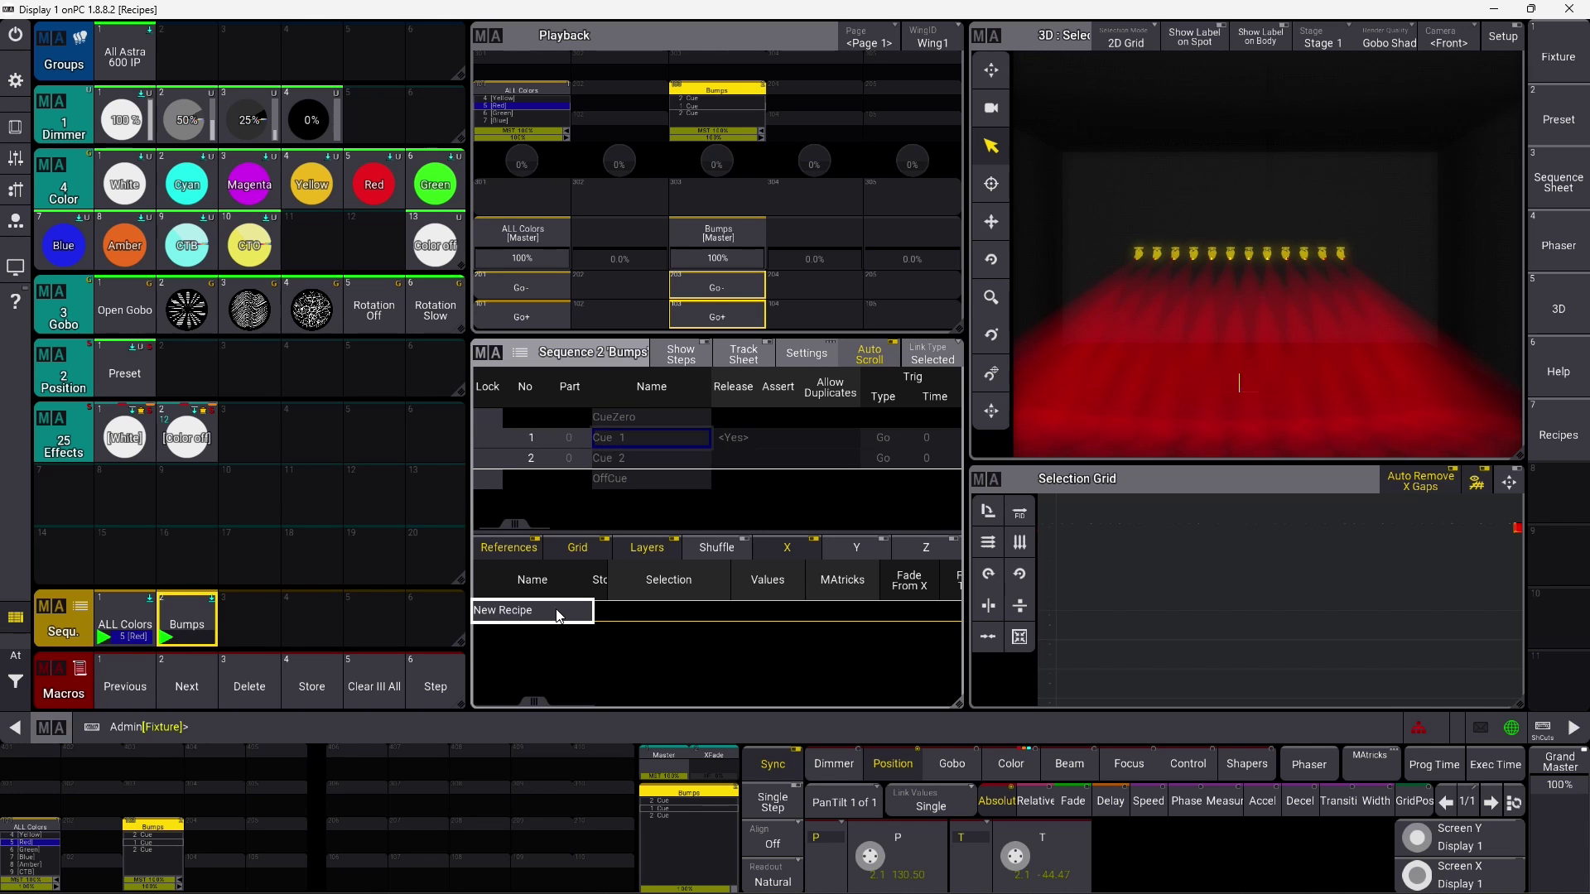
pyautogui.click(557, 615)
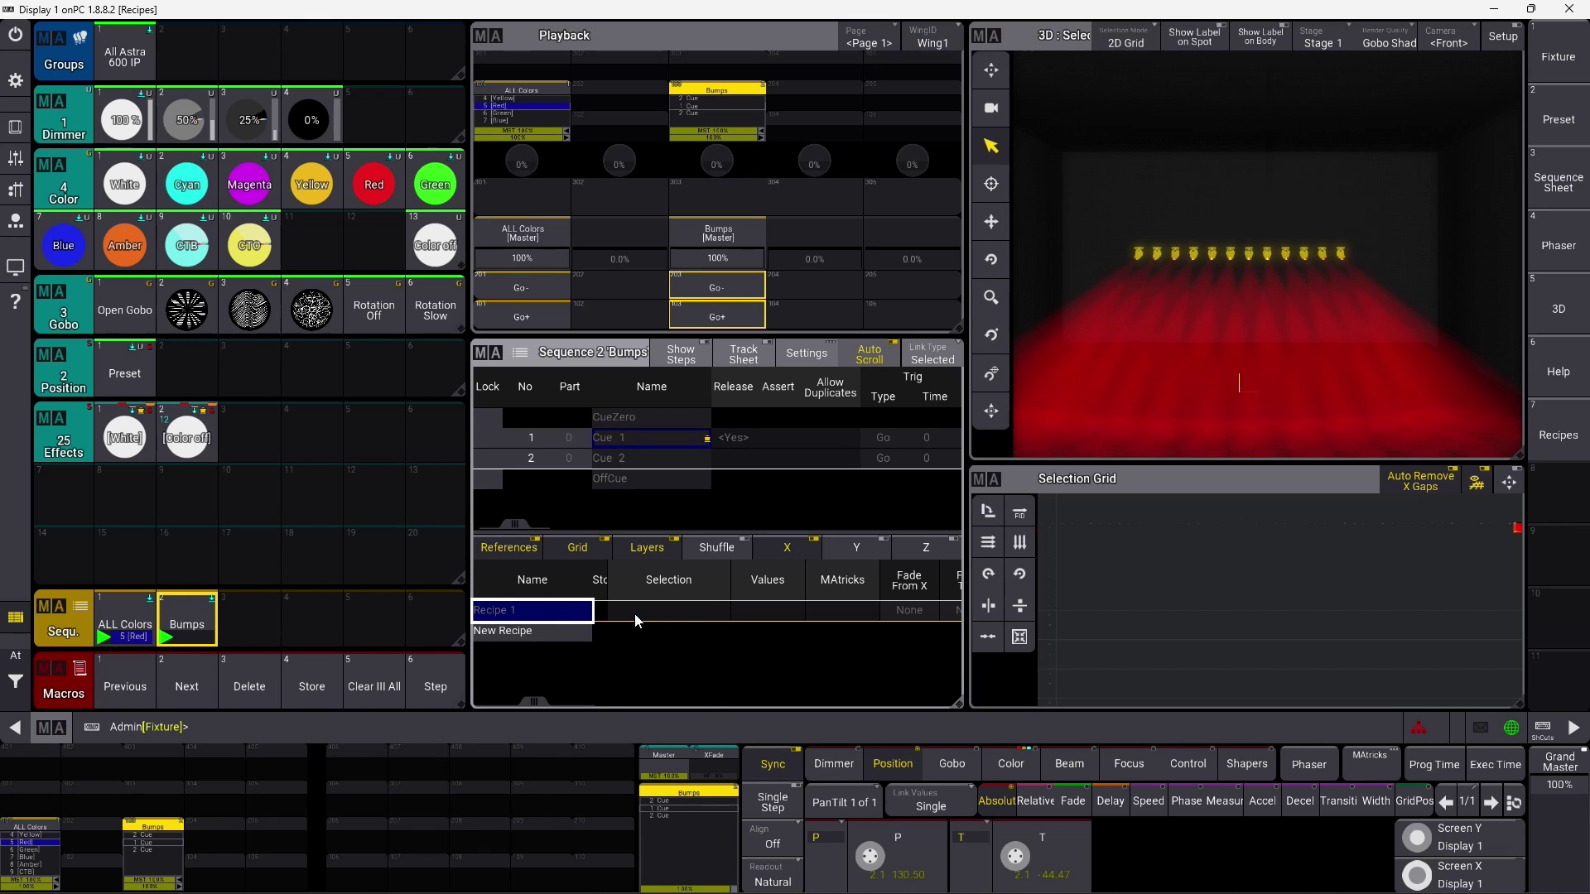
pyautogui.click(635, 614)
pyautogui.click(645, 638)
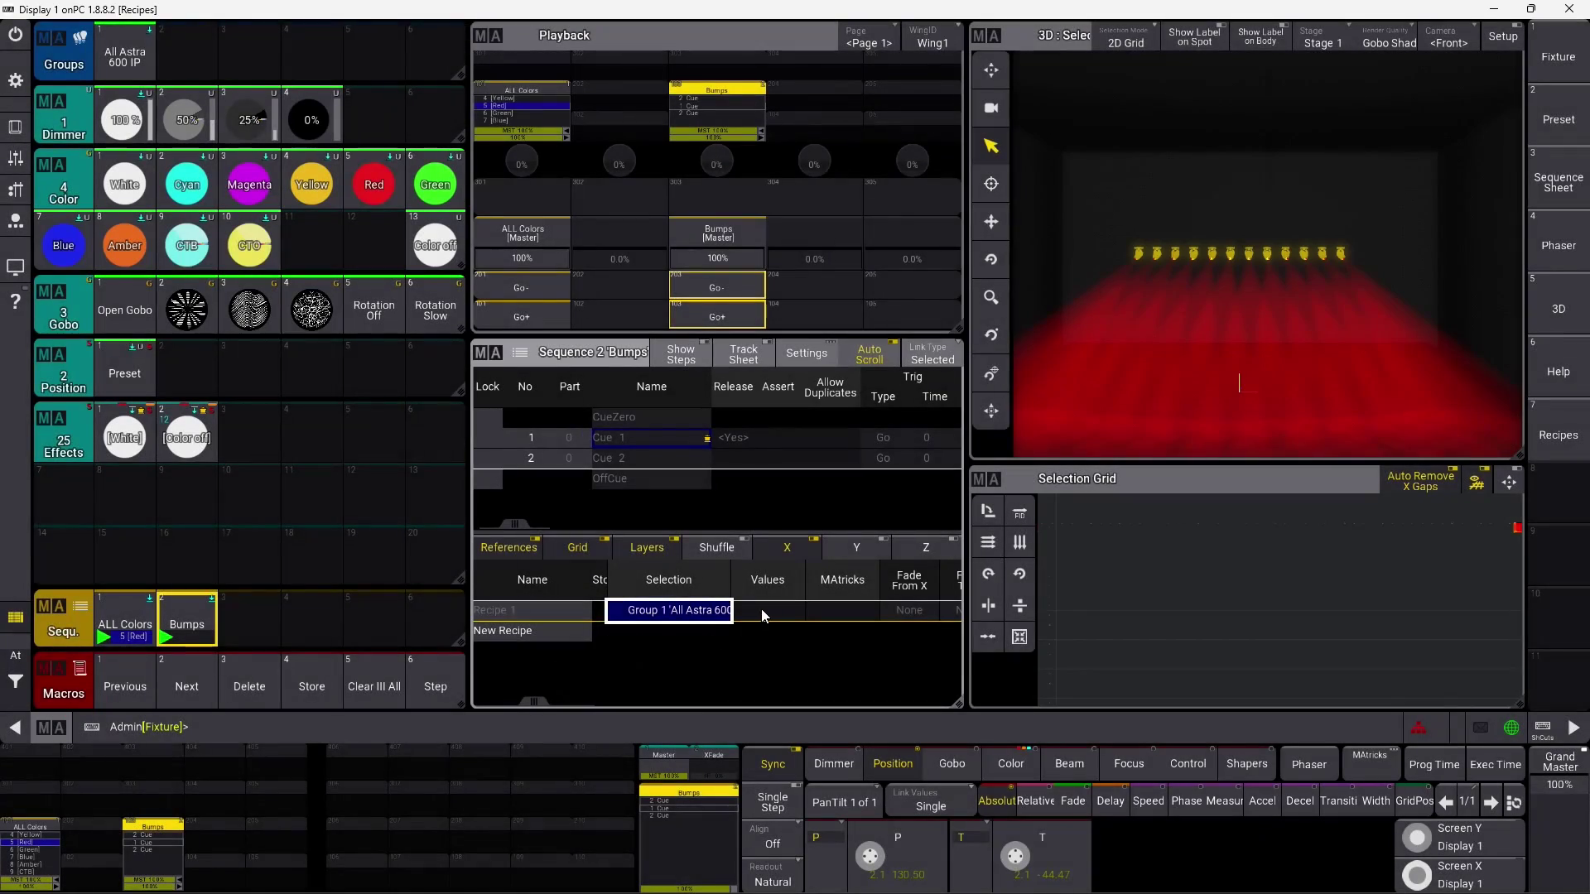
pyautogui.click(762, 609)
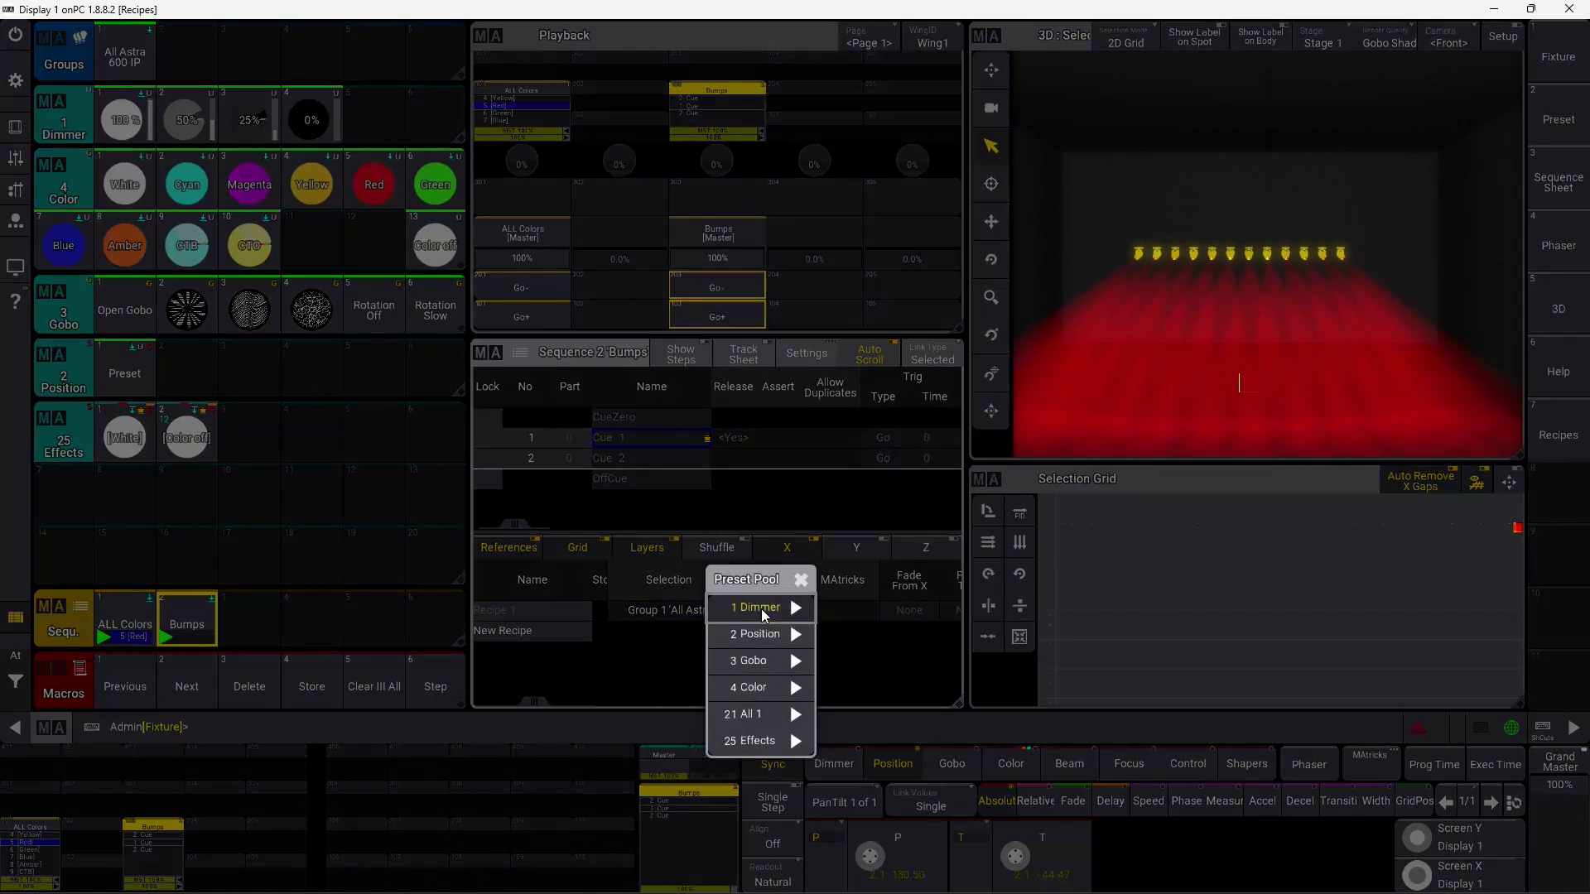
pyautogui.click(775, 739)
pyautogui.click(829, 723)
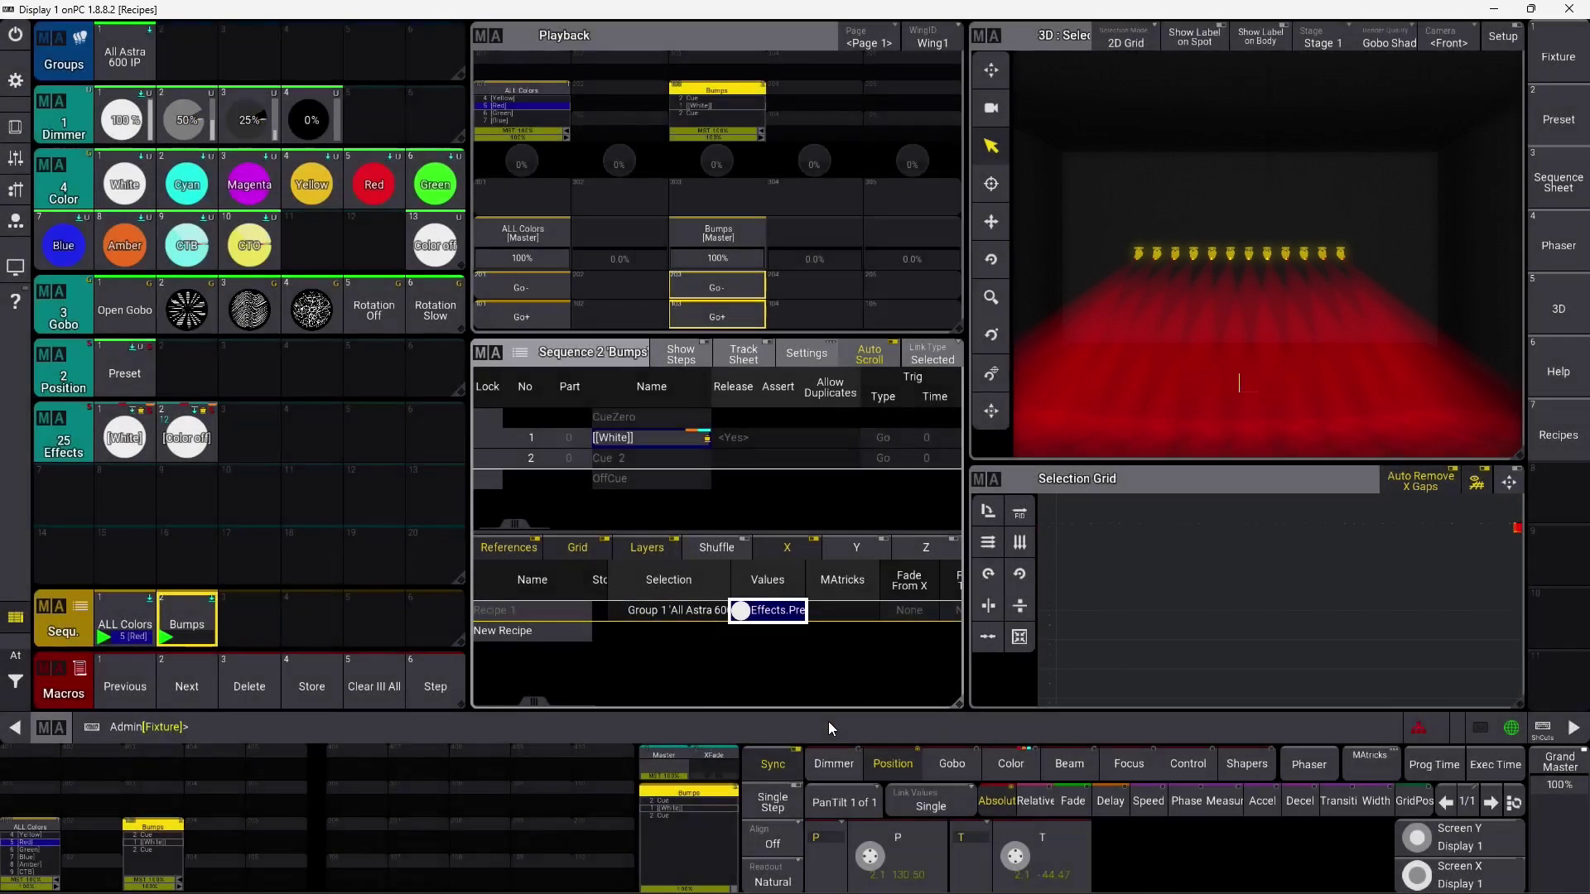
# Add a recipe to cue 2 of the Bumps sequence and delete the surplus second recipe line
pyautogui.click(651, 458)
pyautogui.click(567, 619)
pyautogui.click(565, 620)
pyautogui.click(565, 630)
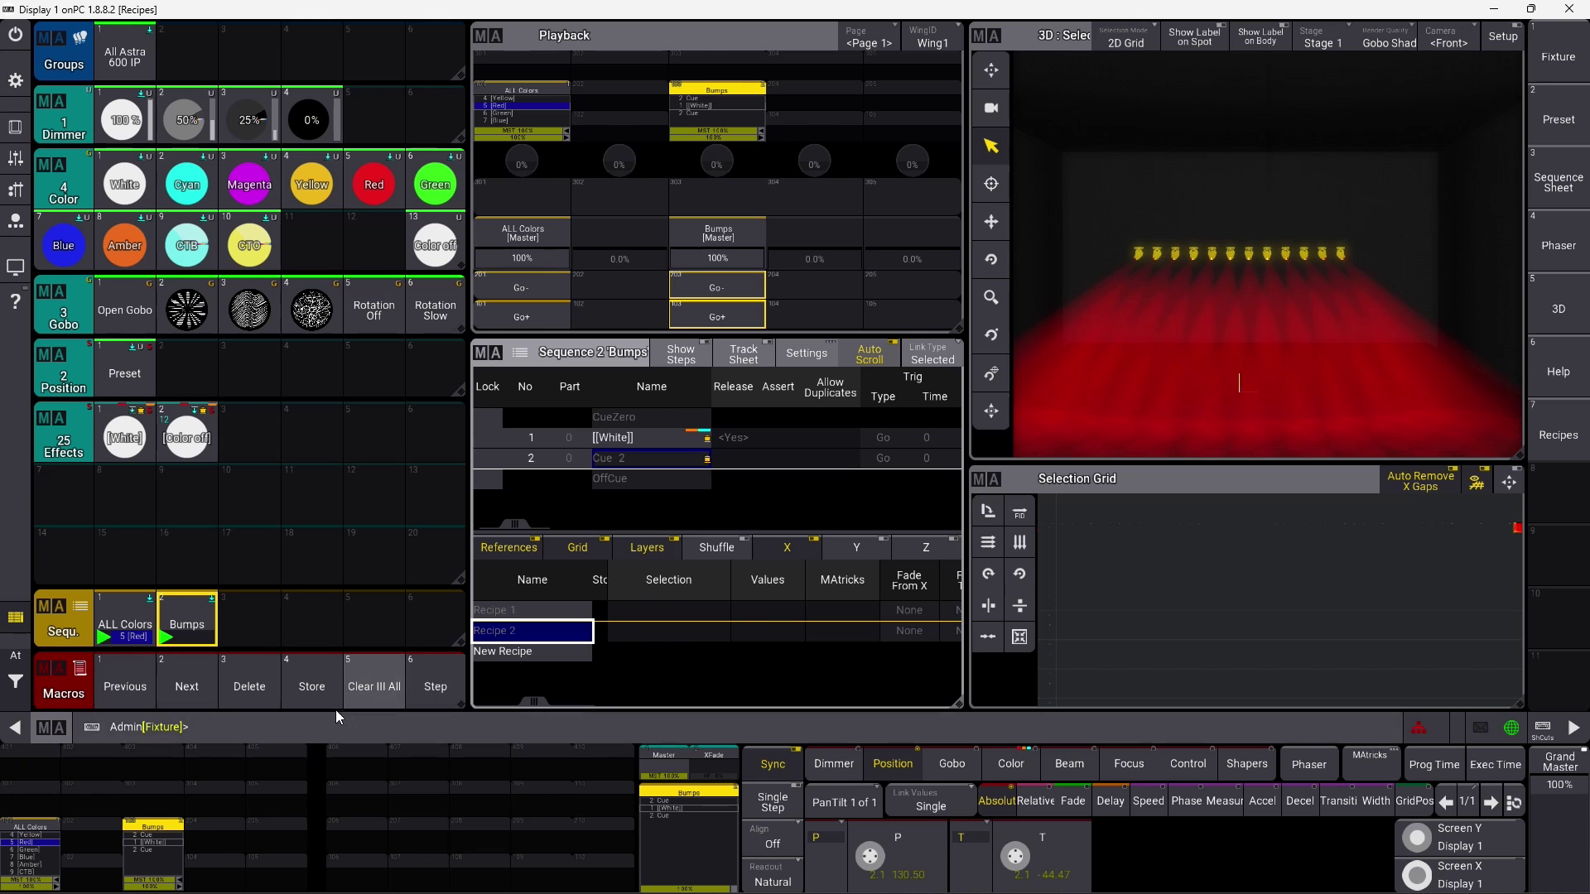
pyautogui.click(249, 686)
pyautogui.click(530, 635)
# Apply the Color off effects preset to group 1 'All Astra 600 IP' in cue 2's recipe and run both Bumps cues
pyautogui.click(673, 617)
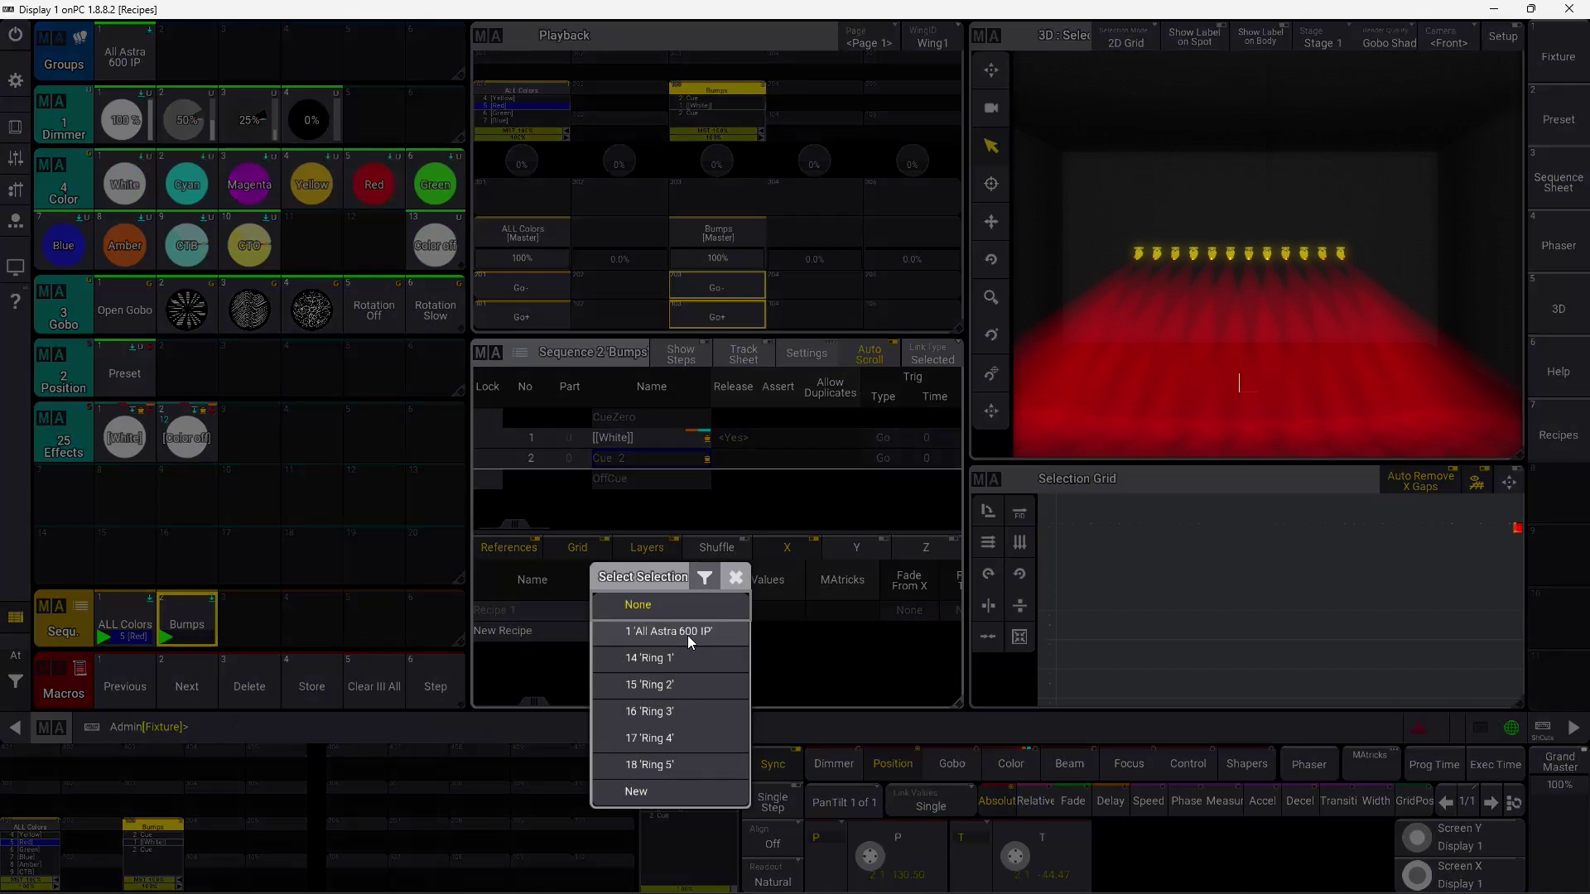
pyautogui.click(694, 629)
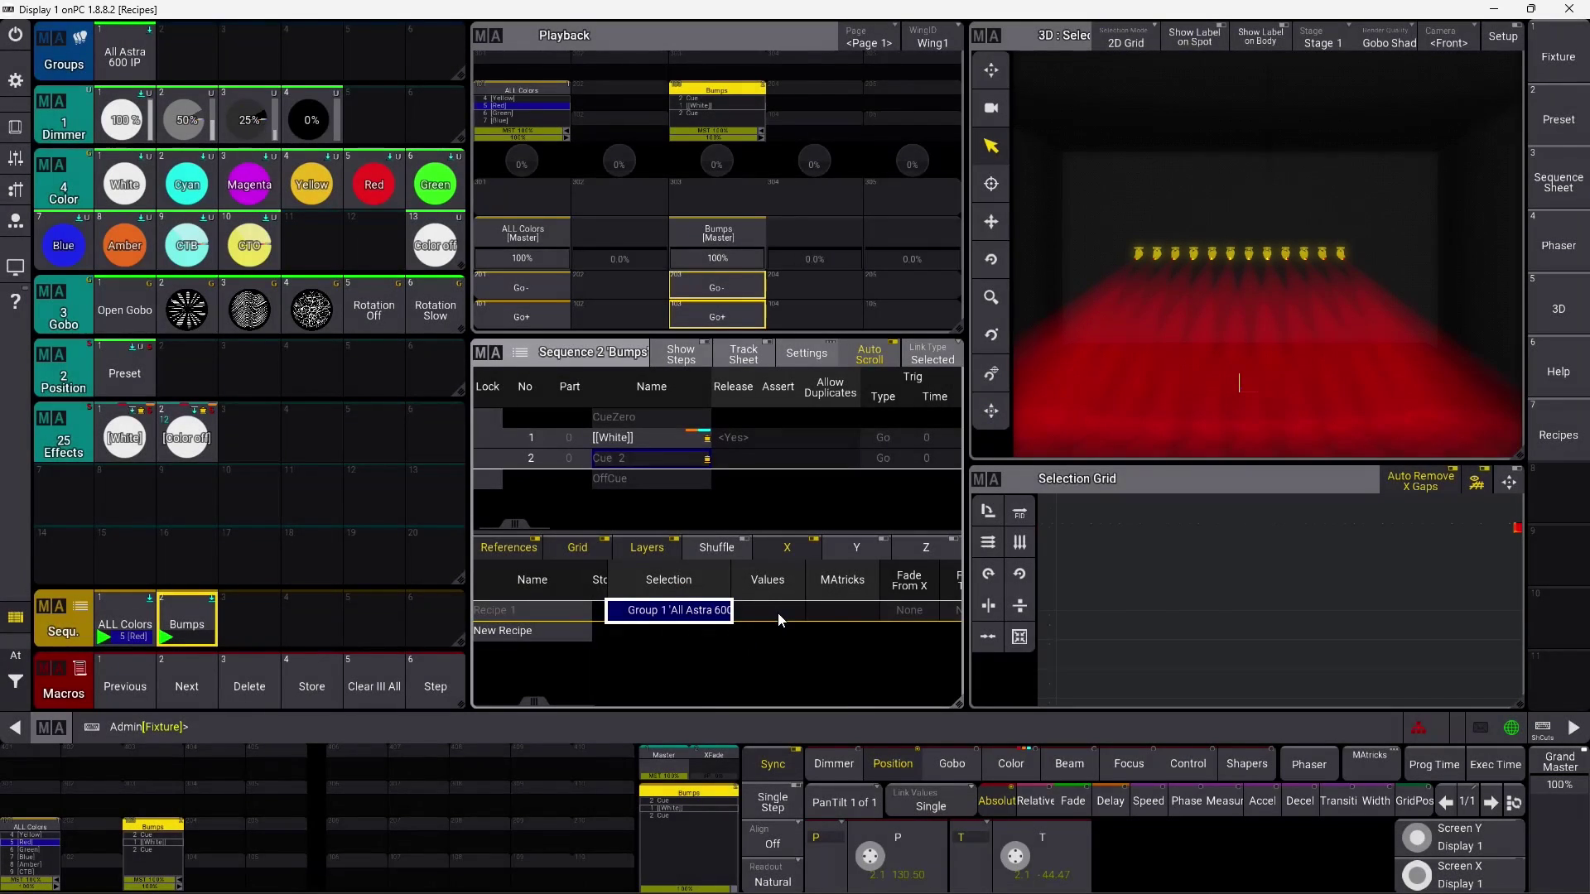
pyautogui.click(778, 613)
pyautogui.click(788, 750)
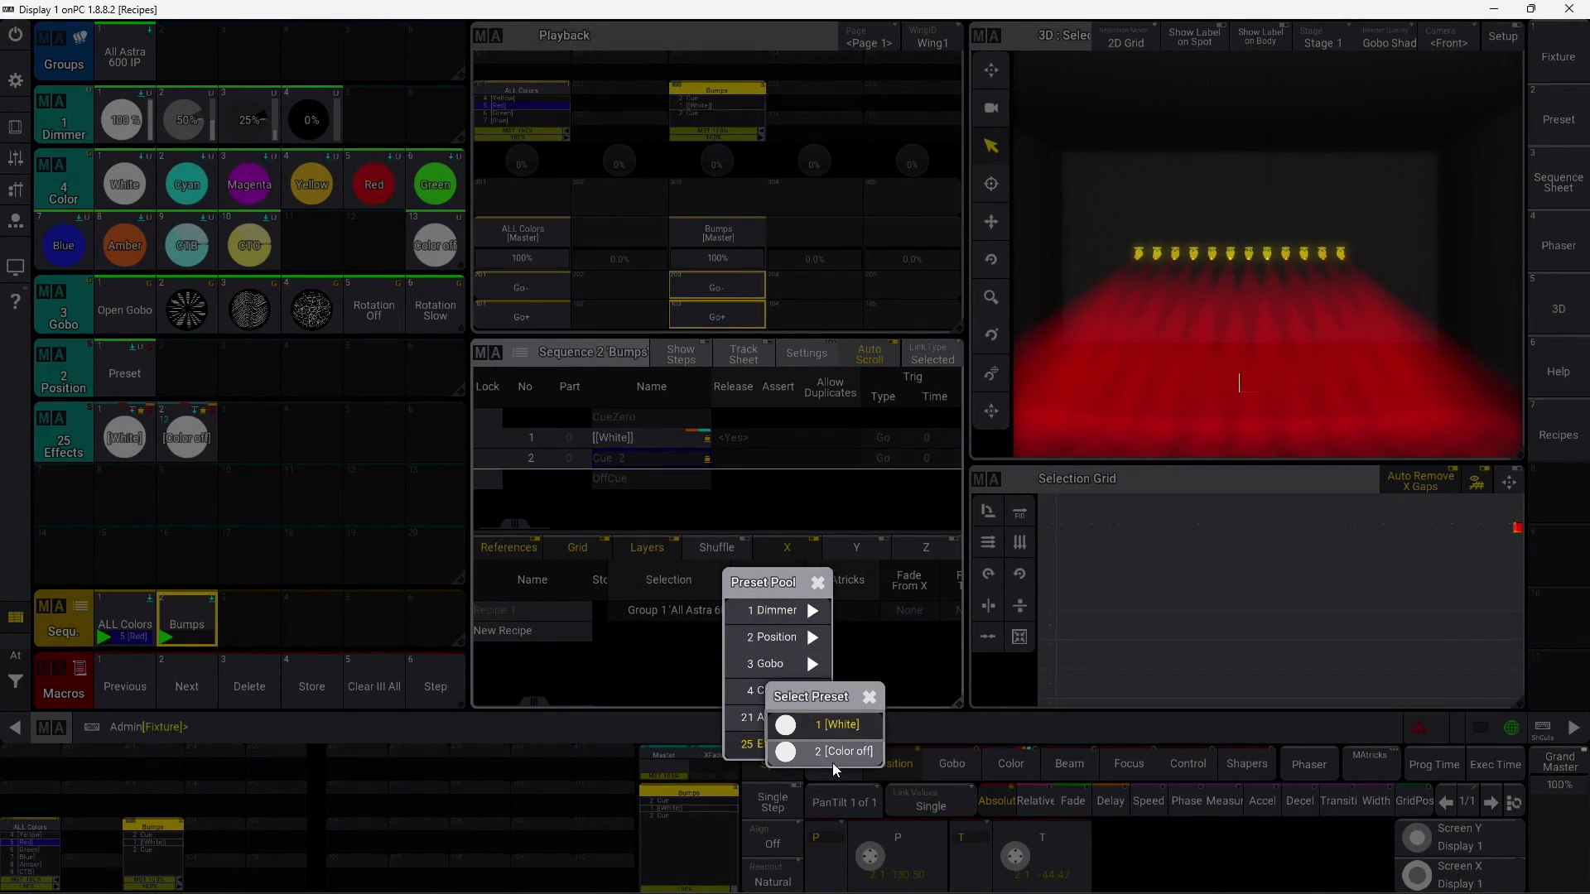
pyautogui.click(835, 753)
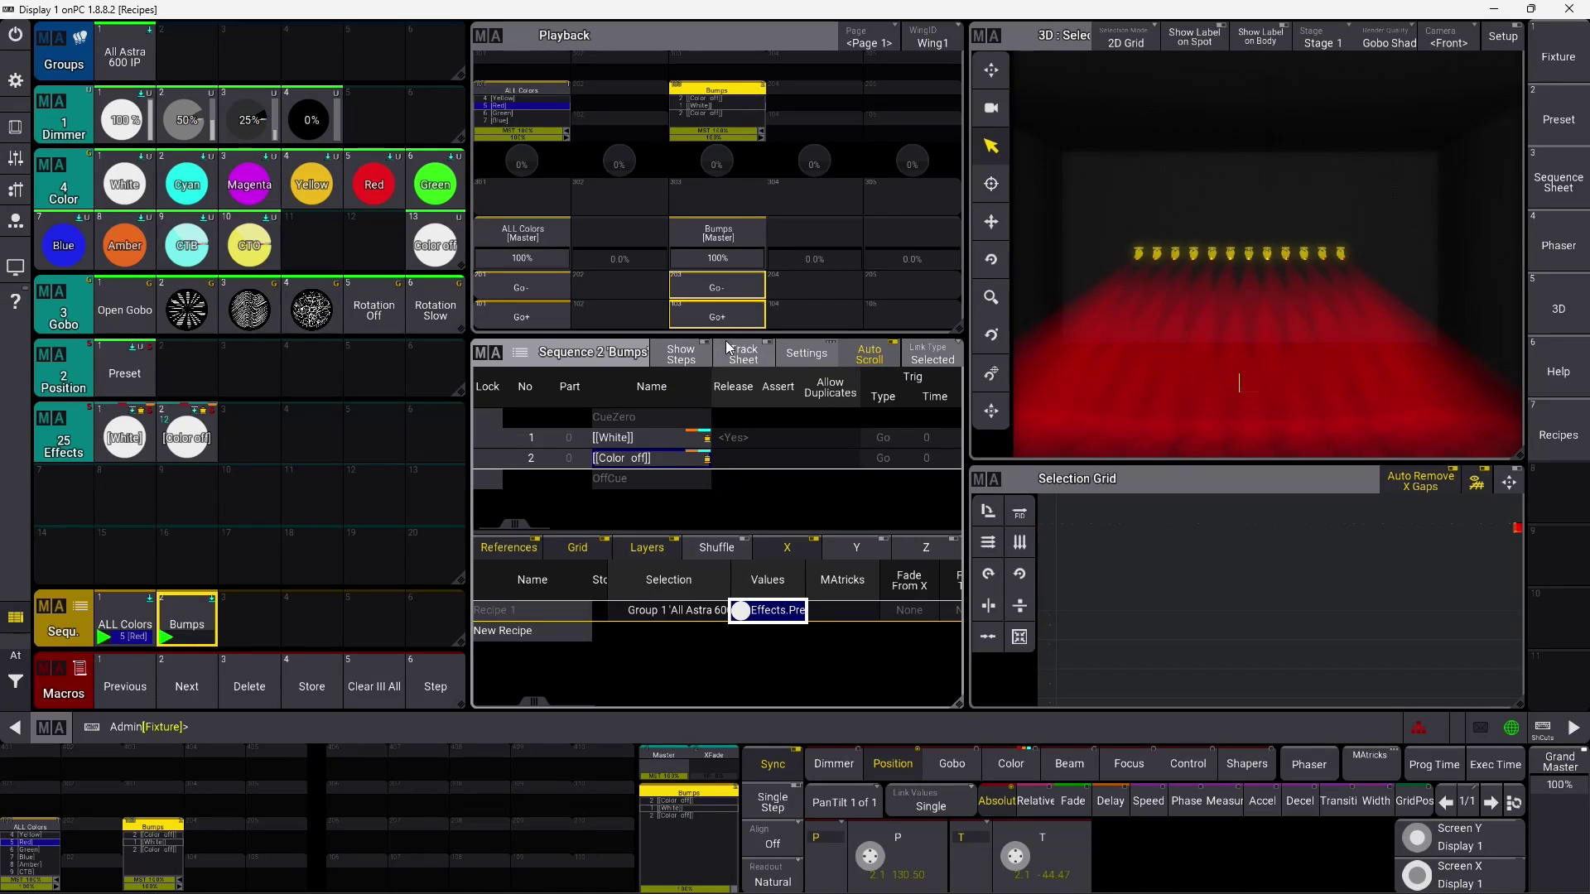
pyautogui.click(727, 318)
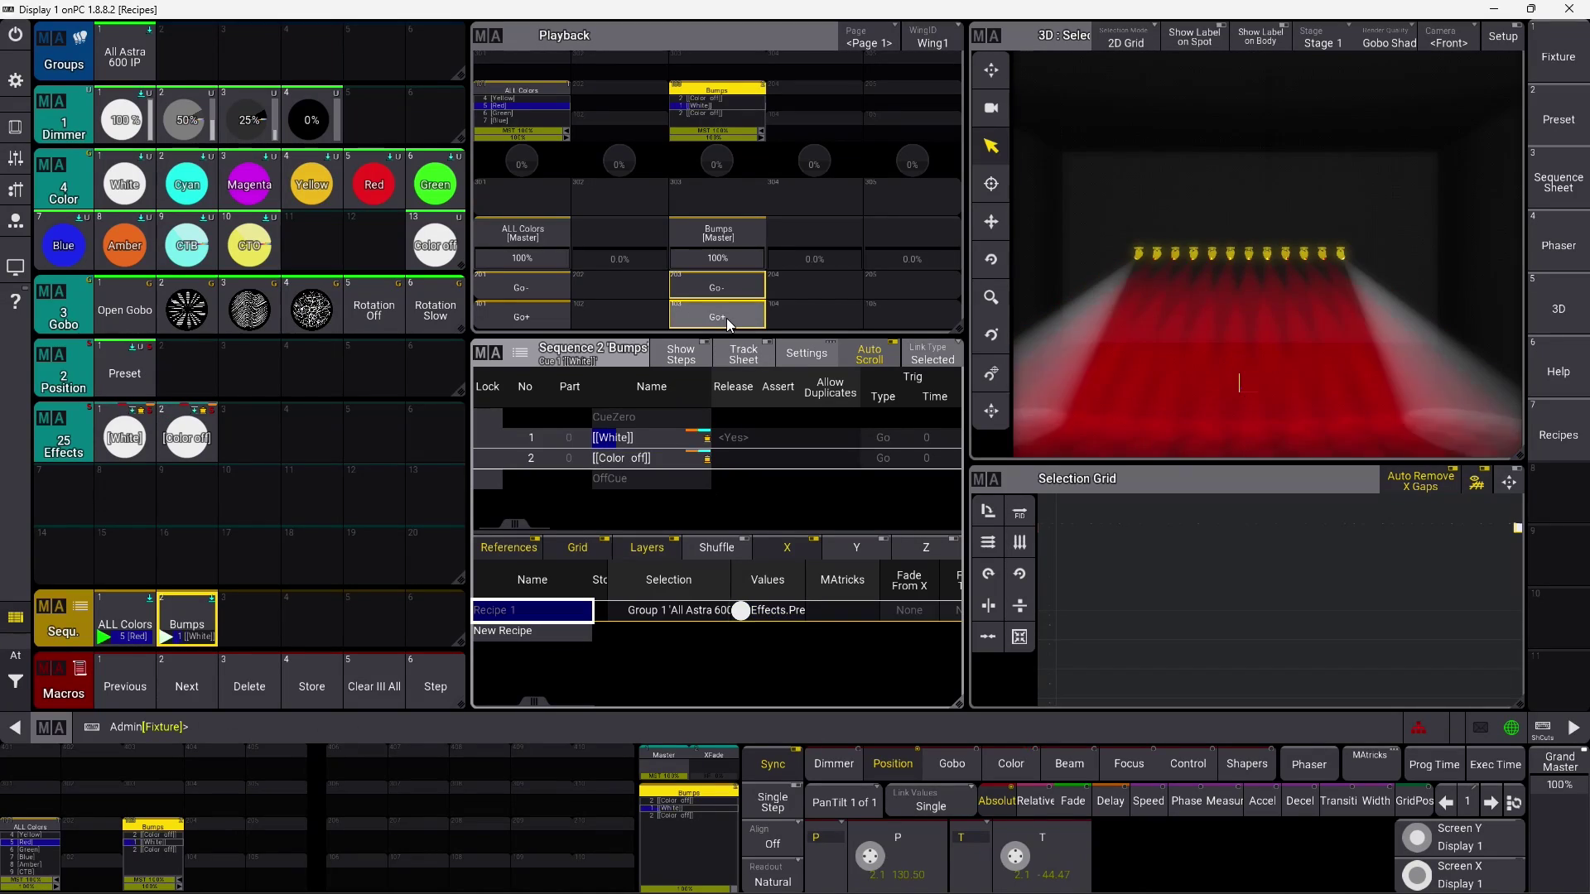
pyautogui.click(727, 318)
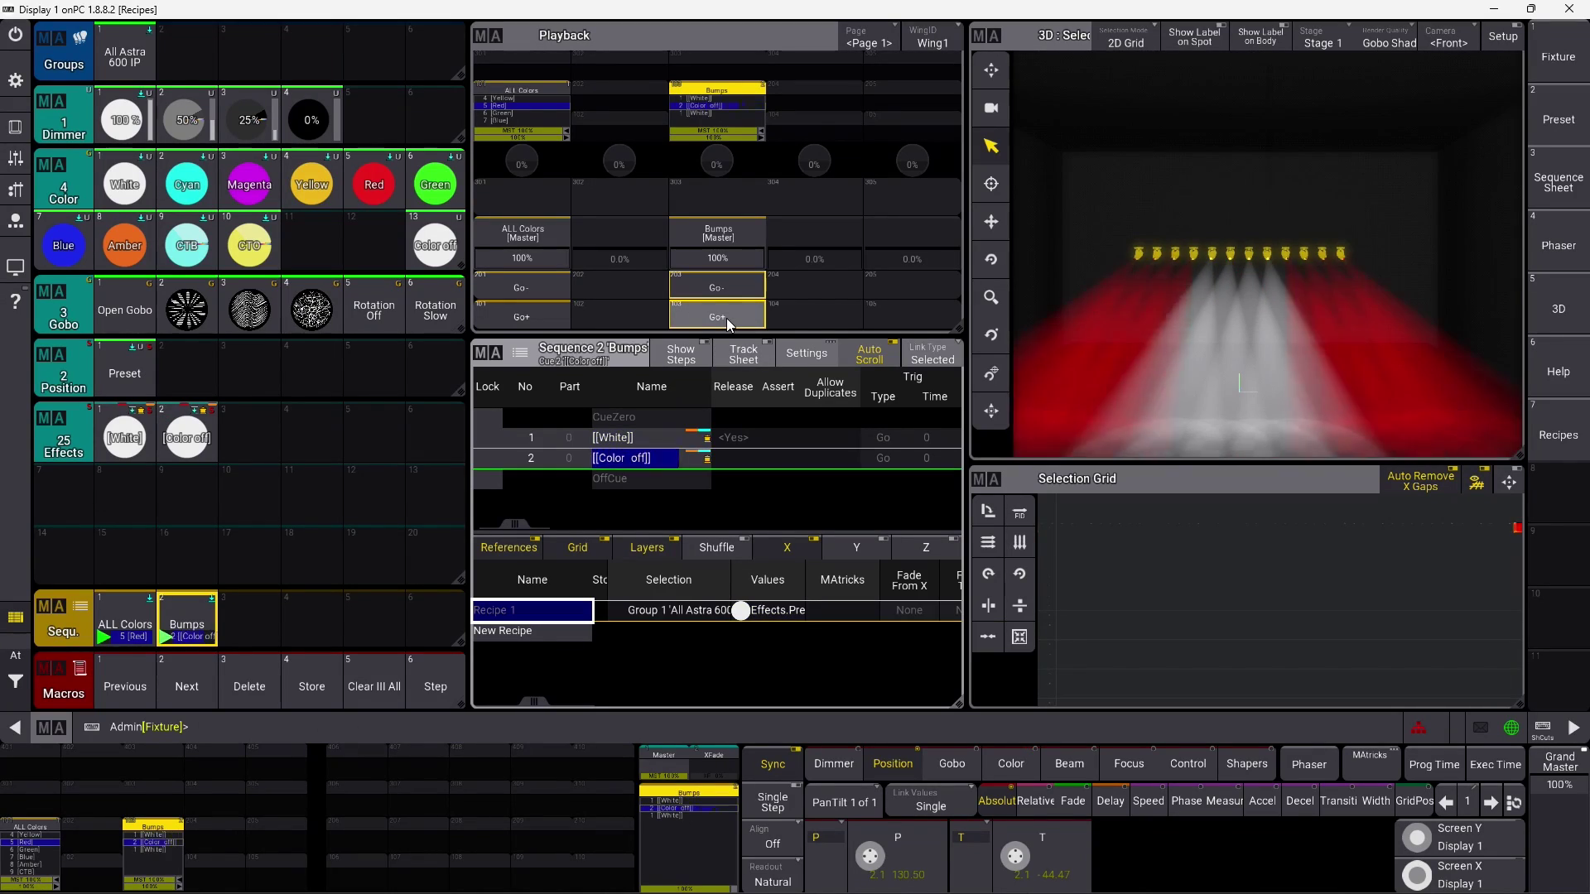
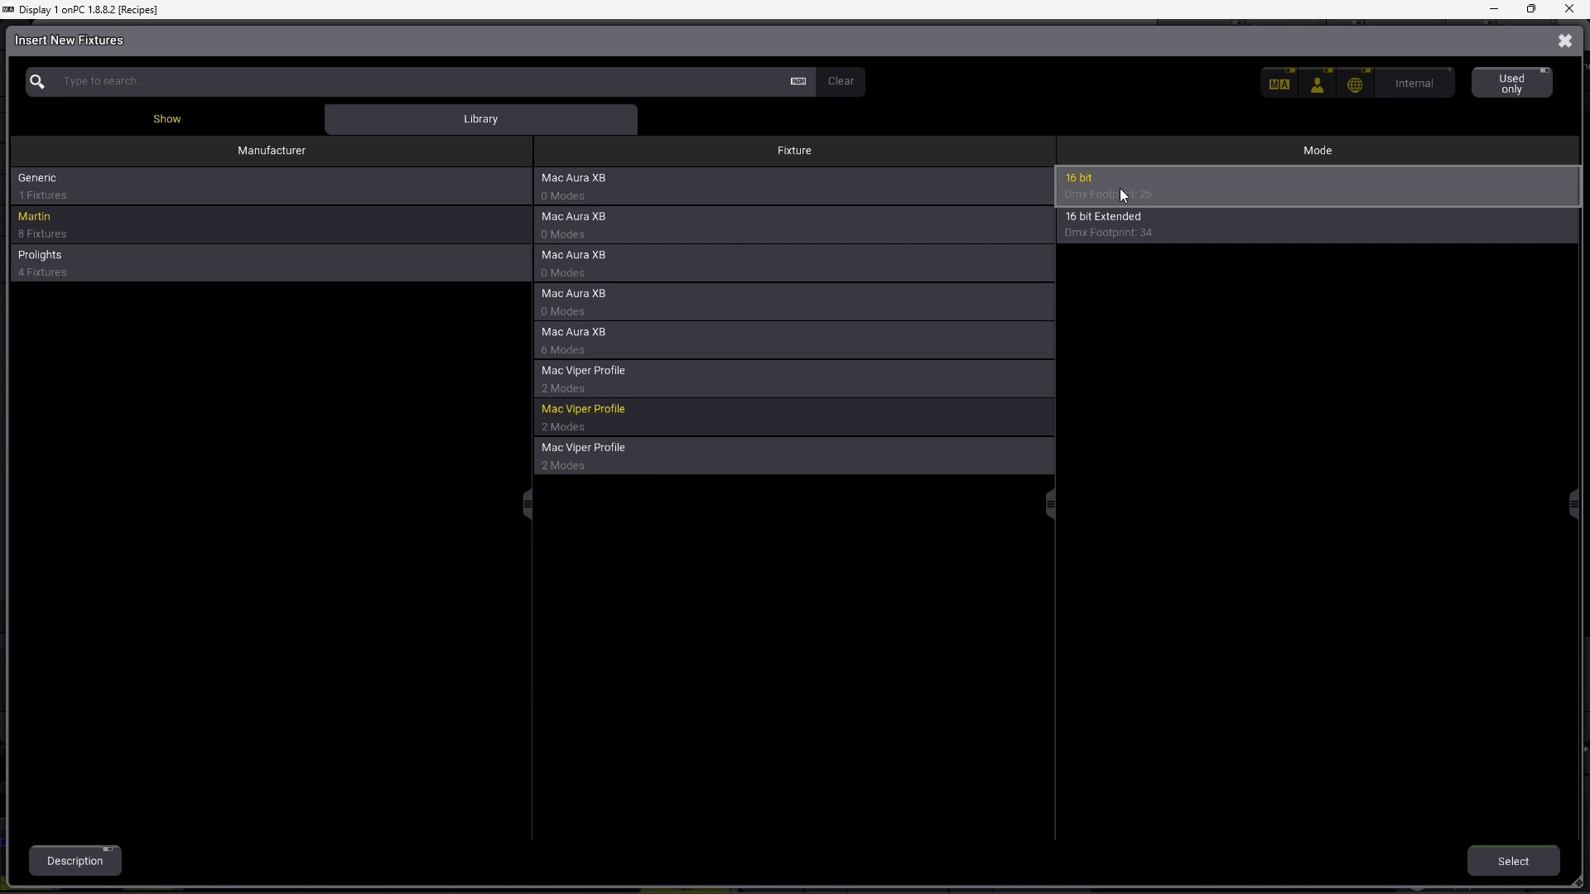
# Set up new Mac Viper Profile fixtures in 16 bit mode with quantity 24 and starting FID 801
pyautogui.click(1529, 860)
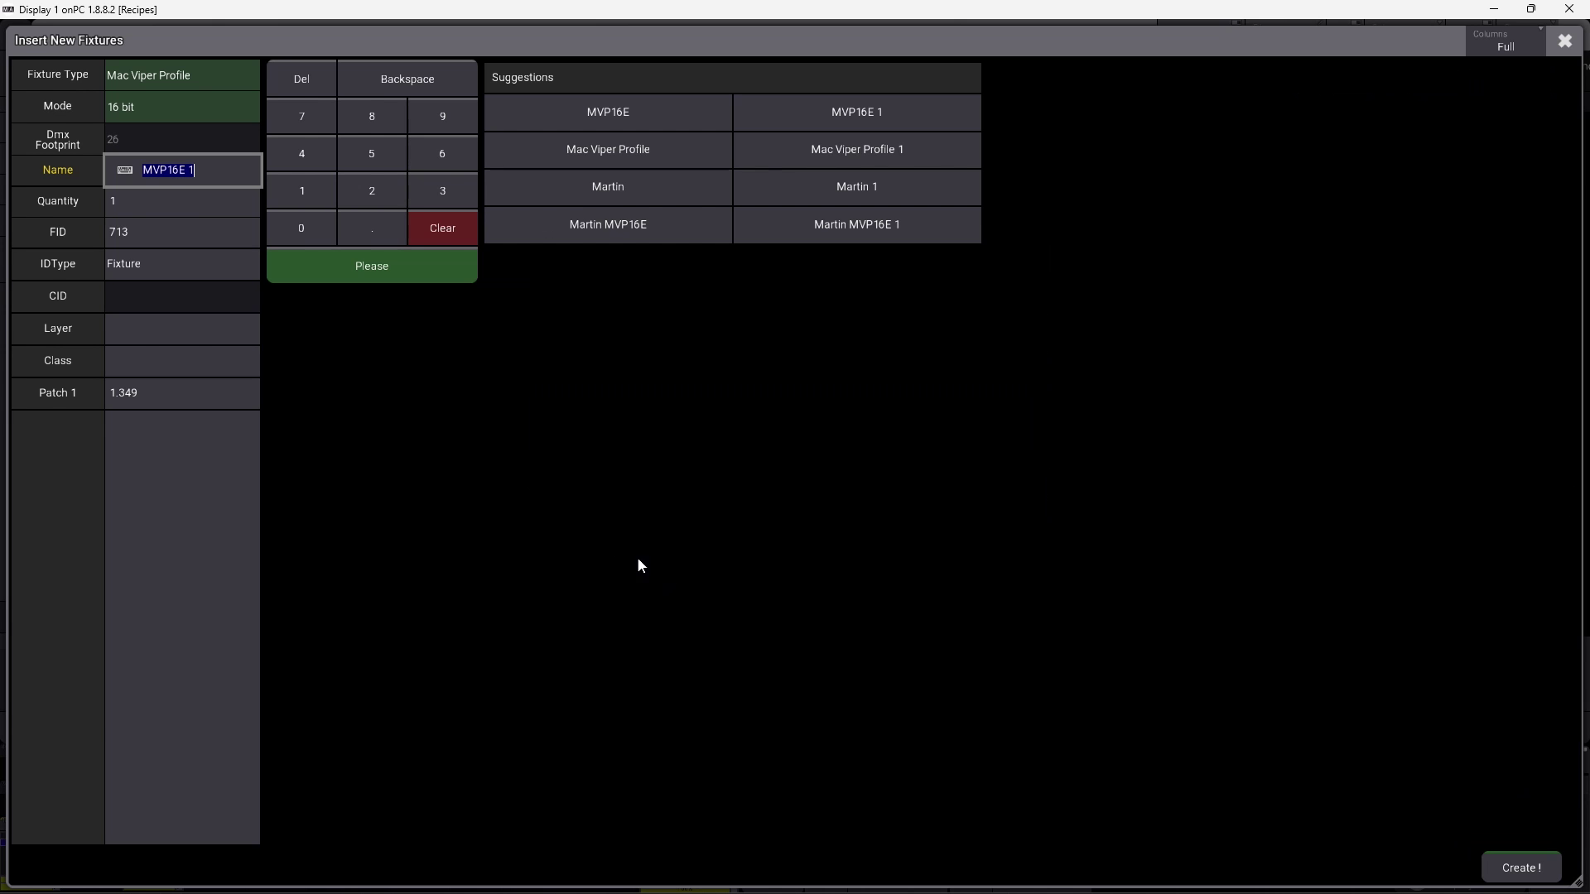
pyautogui.click(152, 202)
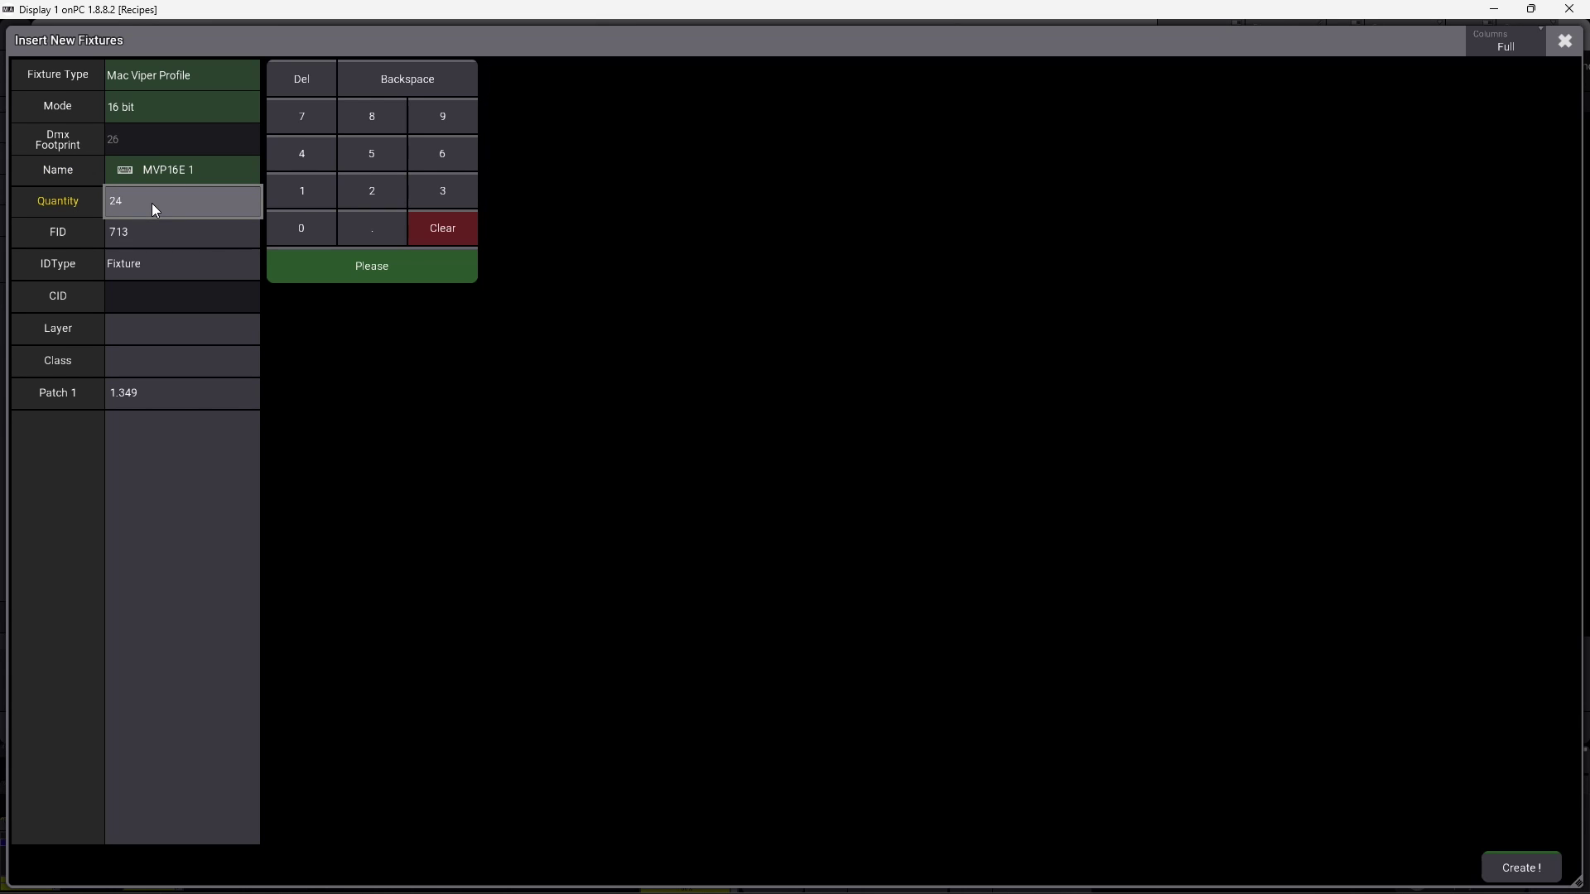
pyautogui.click(171, 230)
pyautogui.write('801')
# Patch the new Mac Viper Profile fixtures starting at address 2.1, create them and exit the patch with changes saved
pyautogui.click(185, 393)
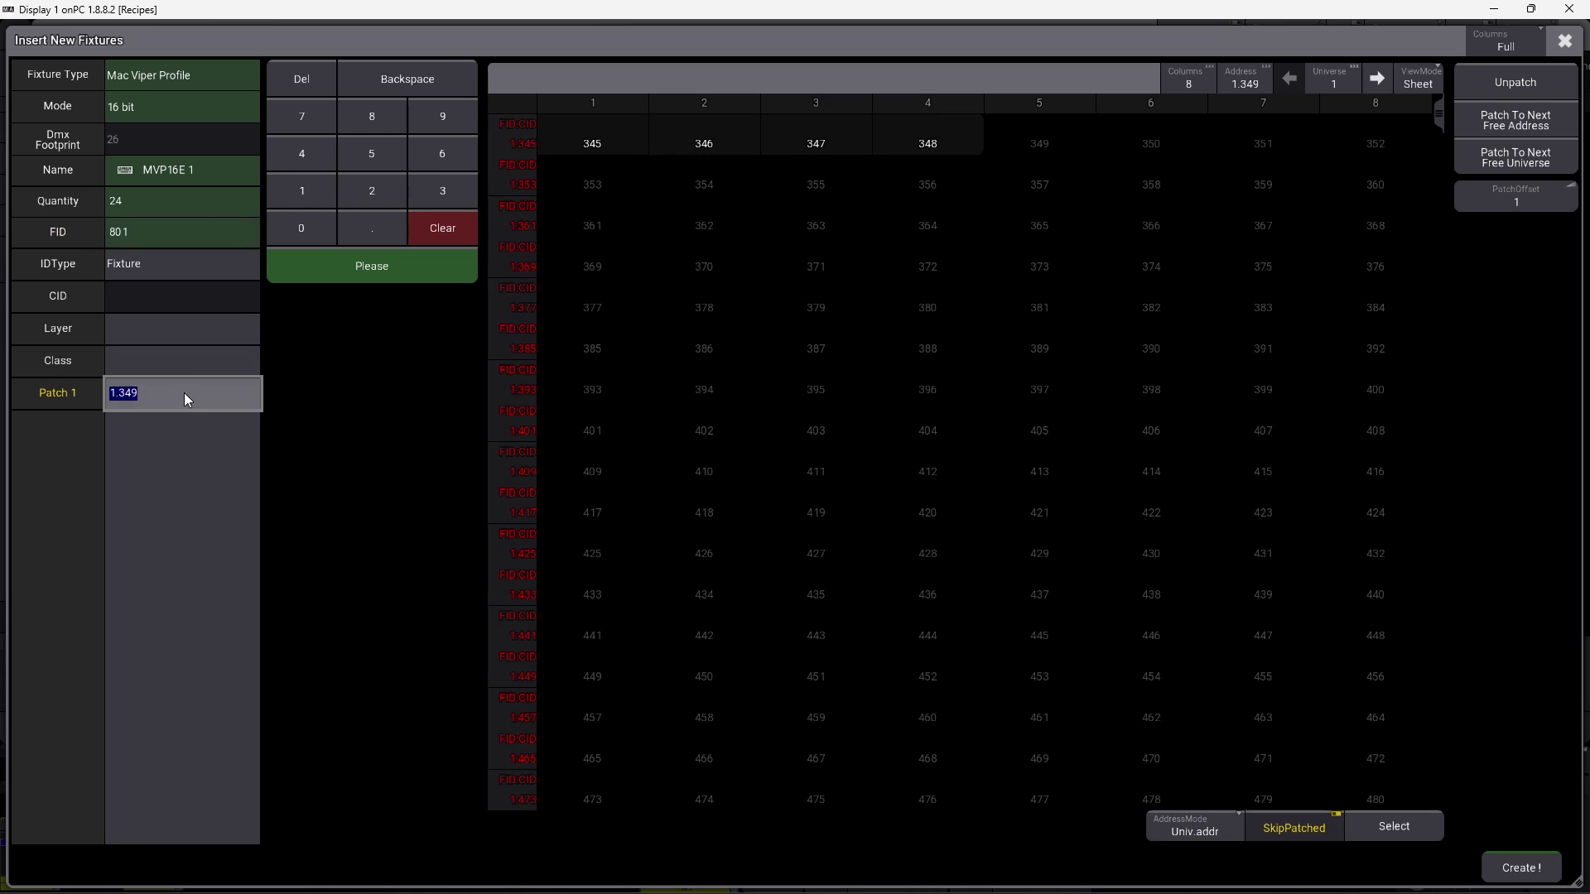
pyautogui.click(372, 190)
pyautogui.click(372, 228)
pyautogui.click(302, 190)
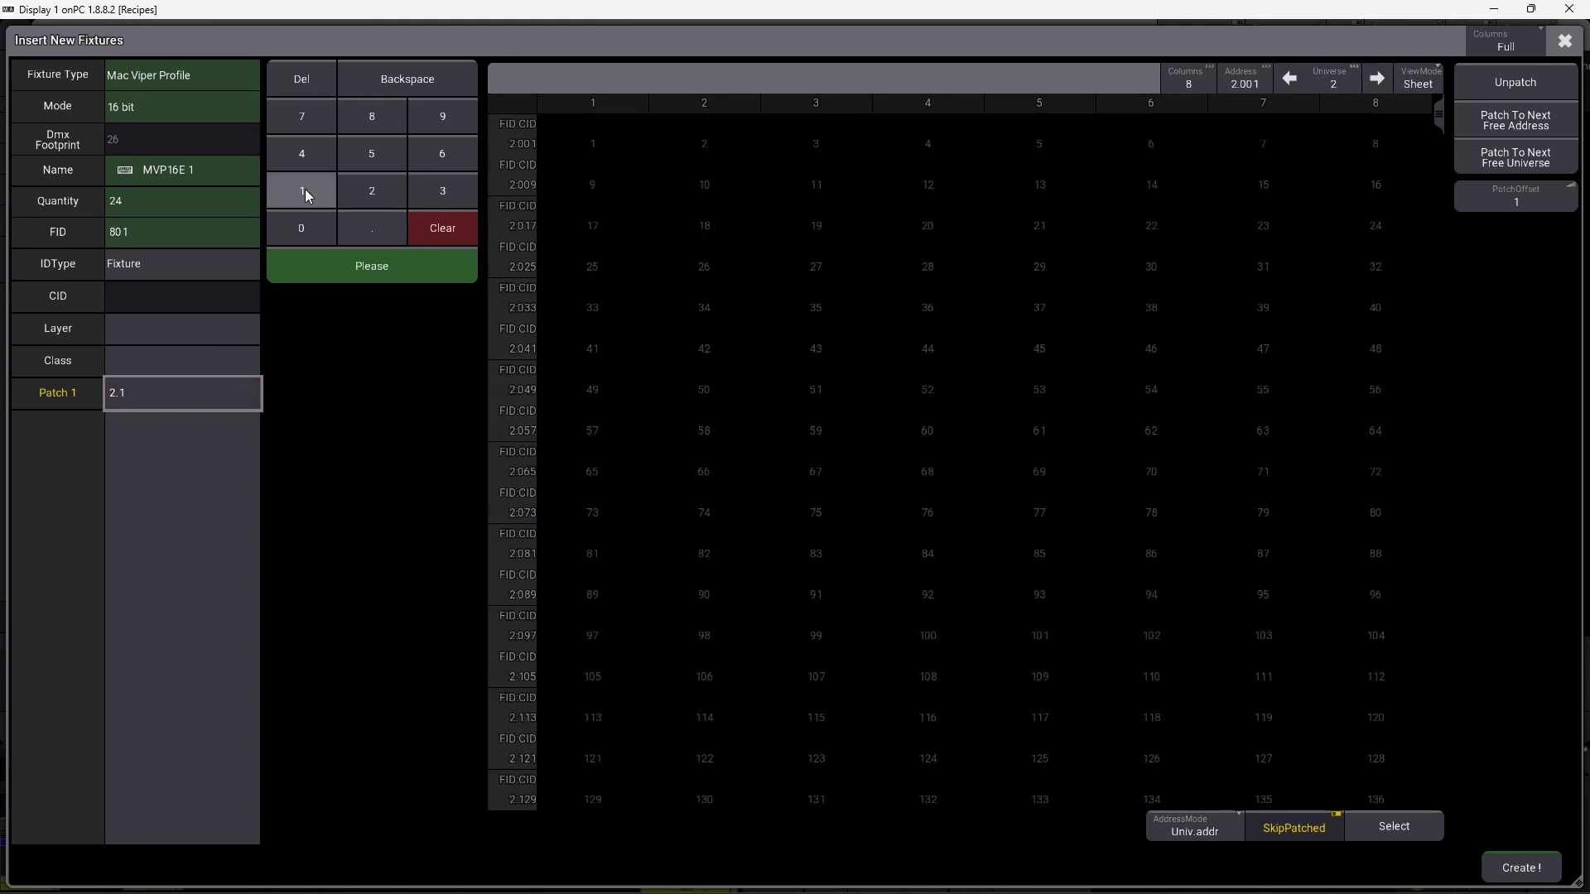
pyautogui.click(432, 266)
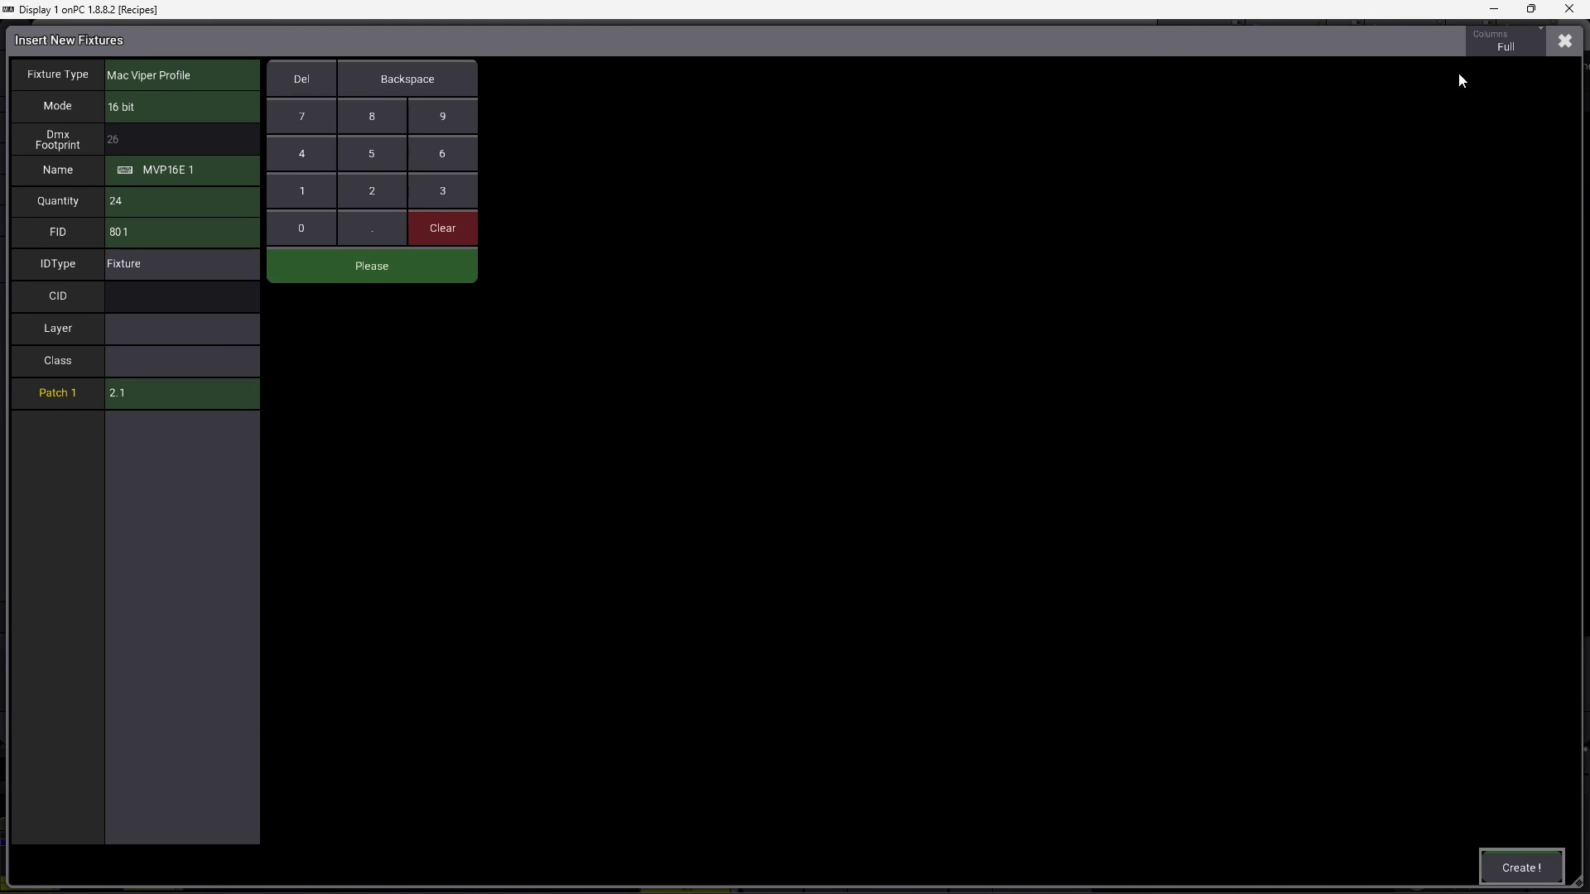
pyautogui.click(1524, 869)
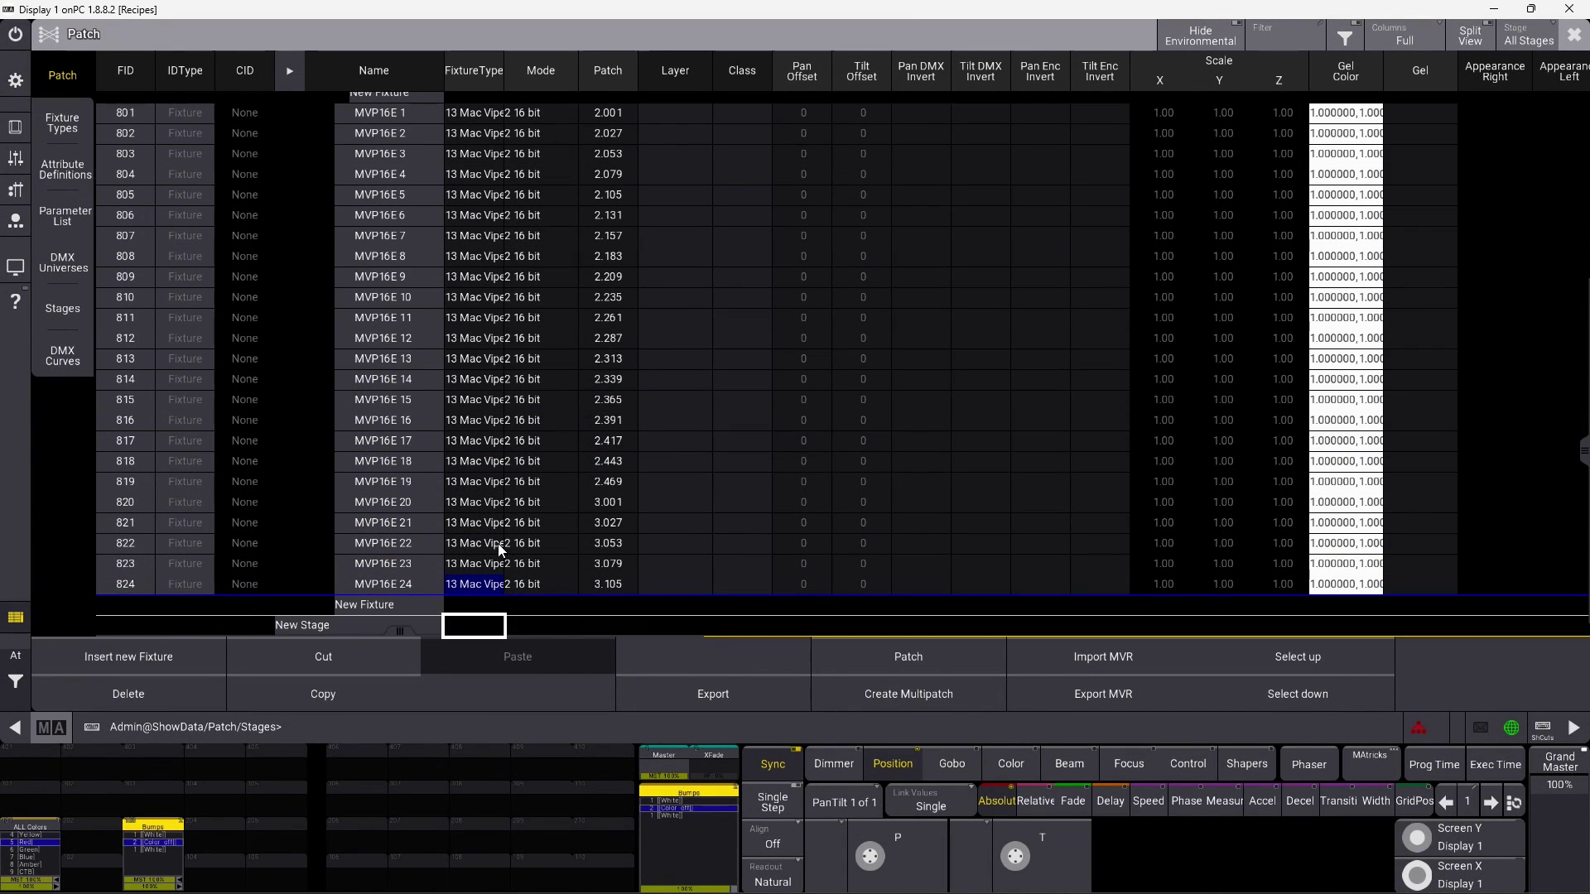
pyautogui.click(1575, 34)
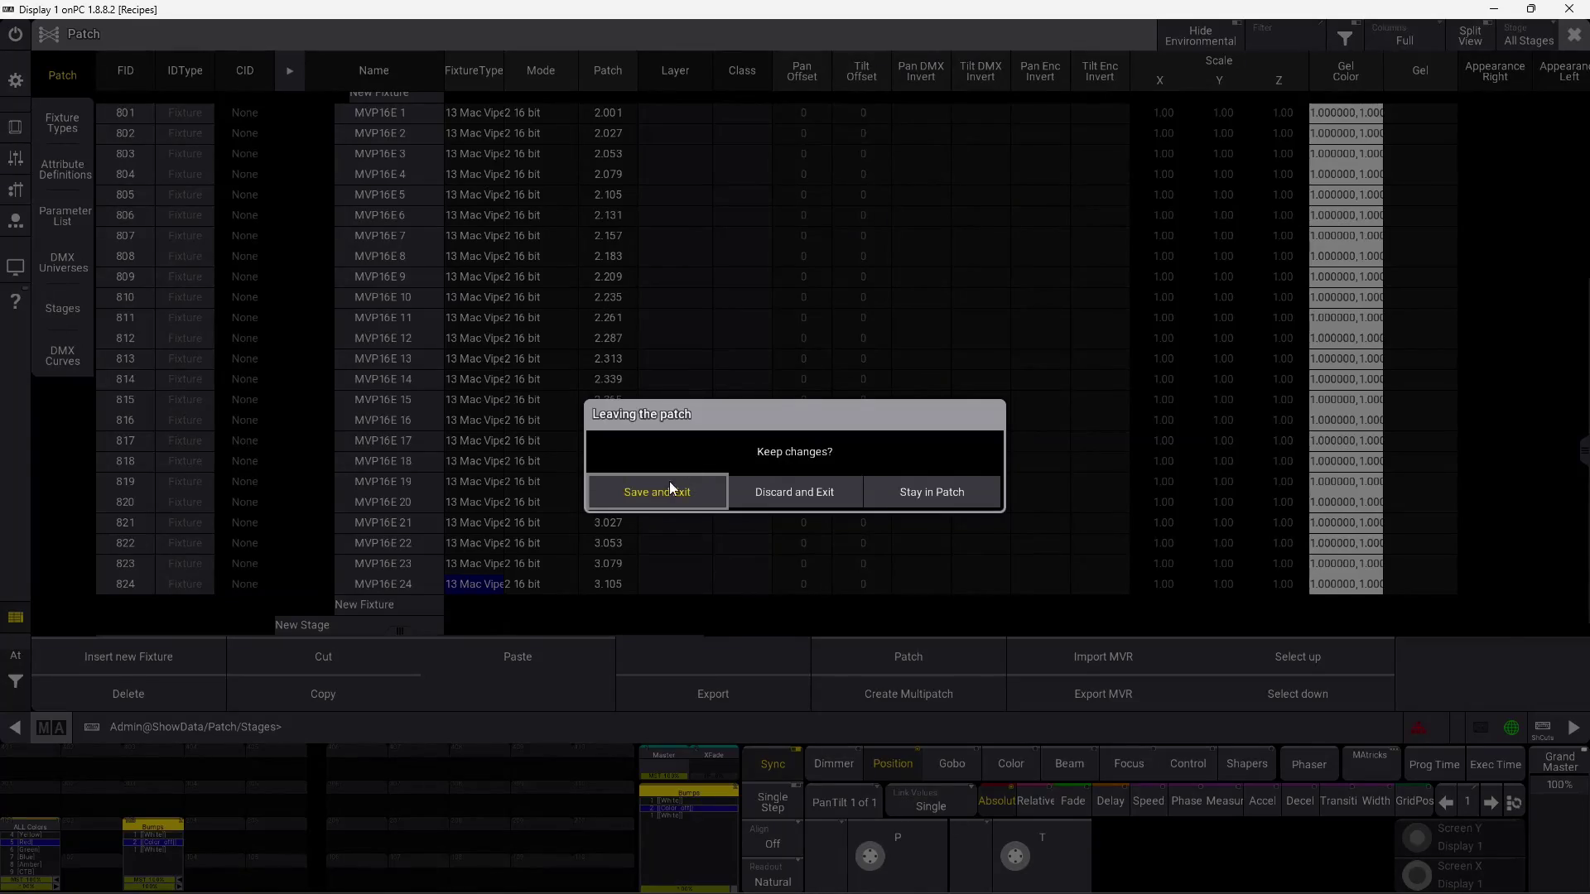
pyautogui.click(670, 488)
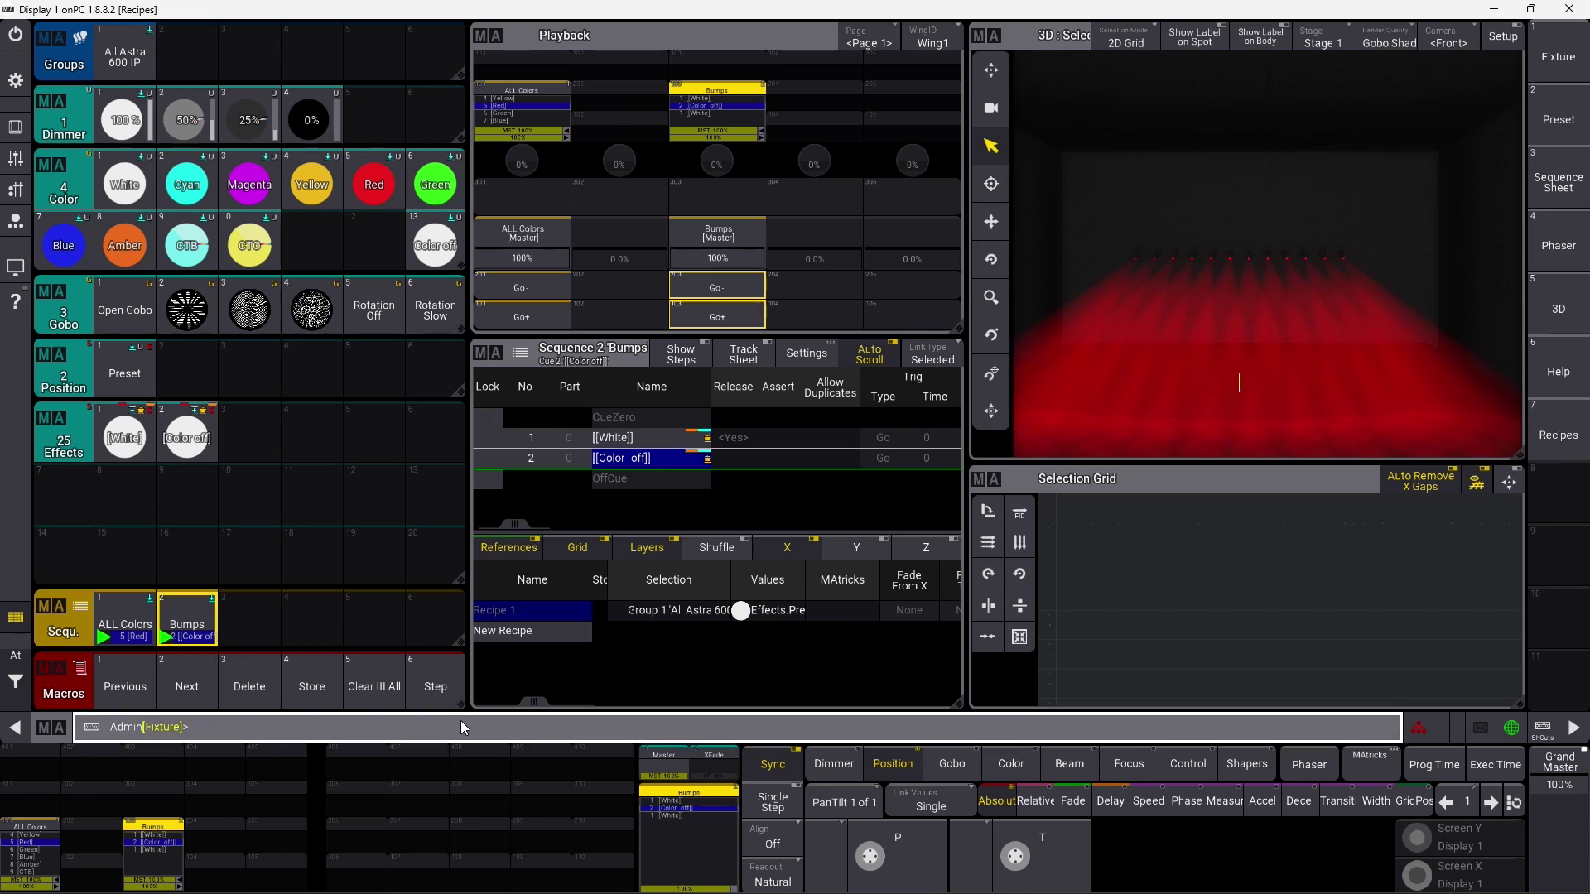
# Position fixtures 801 thru 824 in the 3D setup at Pos Z 8.6, spread along Pos X from -8.2 to 8.2
pyautogui.write('thru 824')
pyautogui.press('Return')
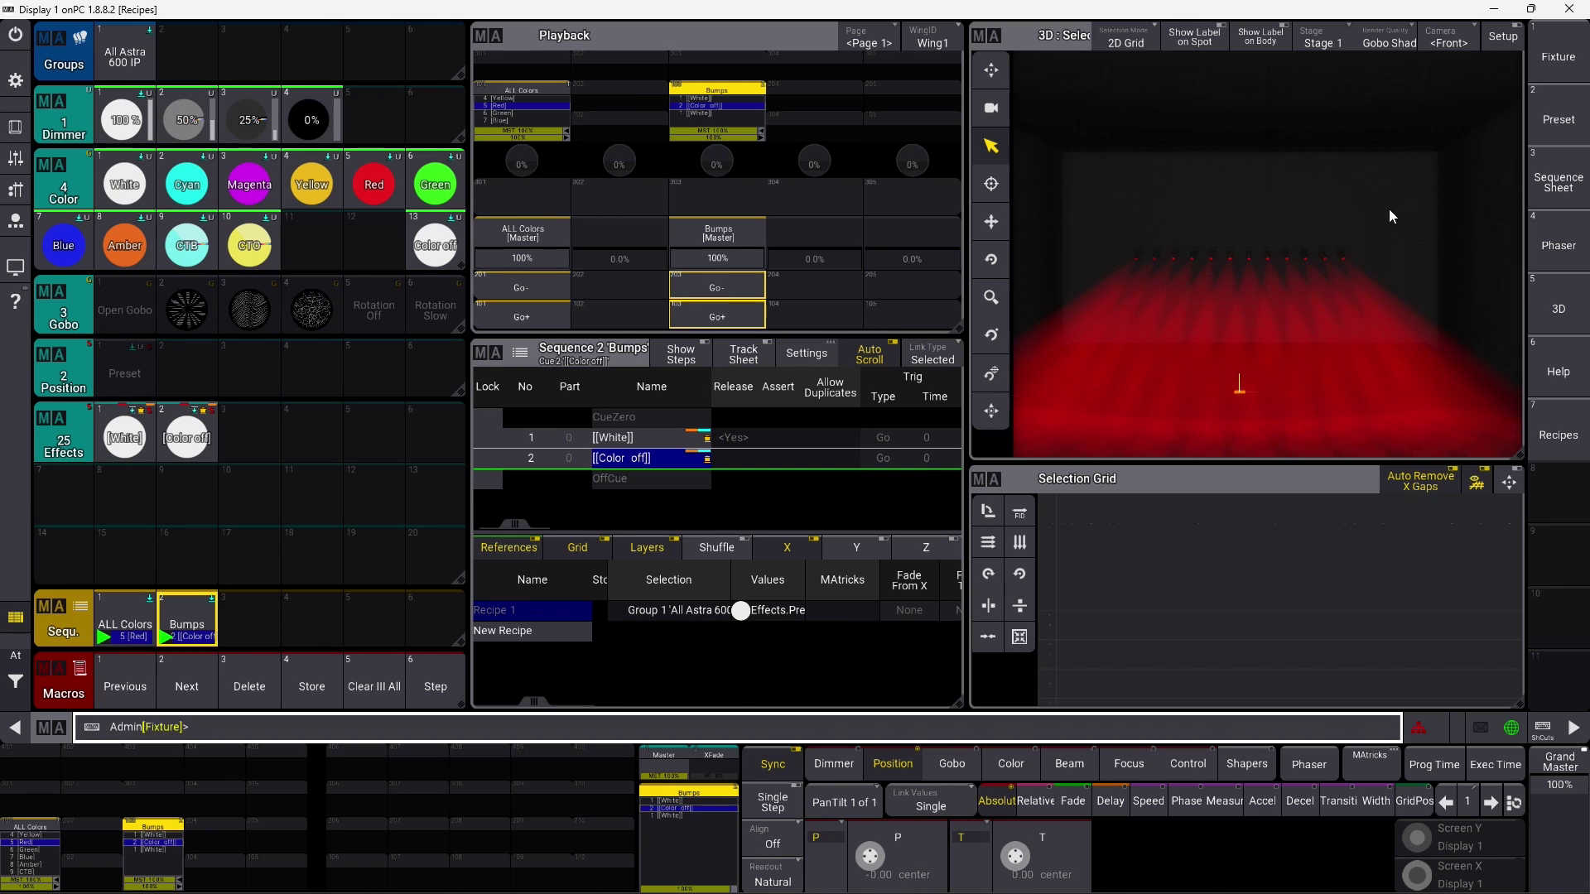
pyautogui.click(1504, 42)
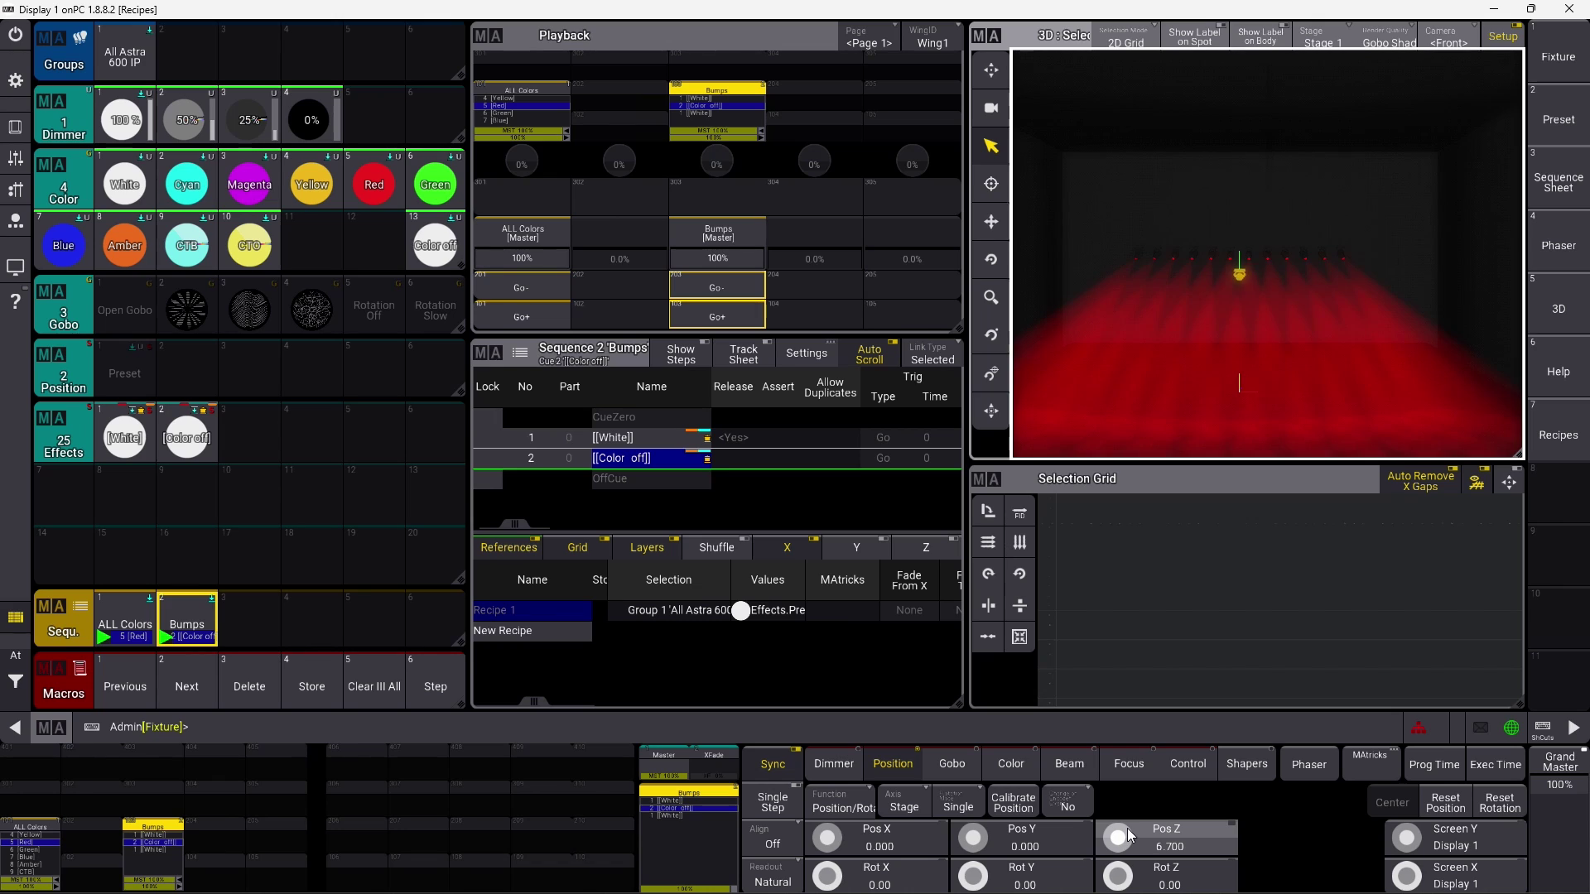
pyautogui.click(773, 840)
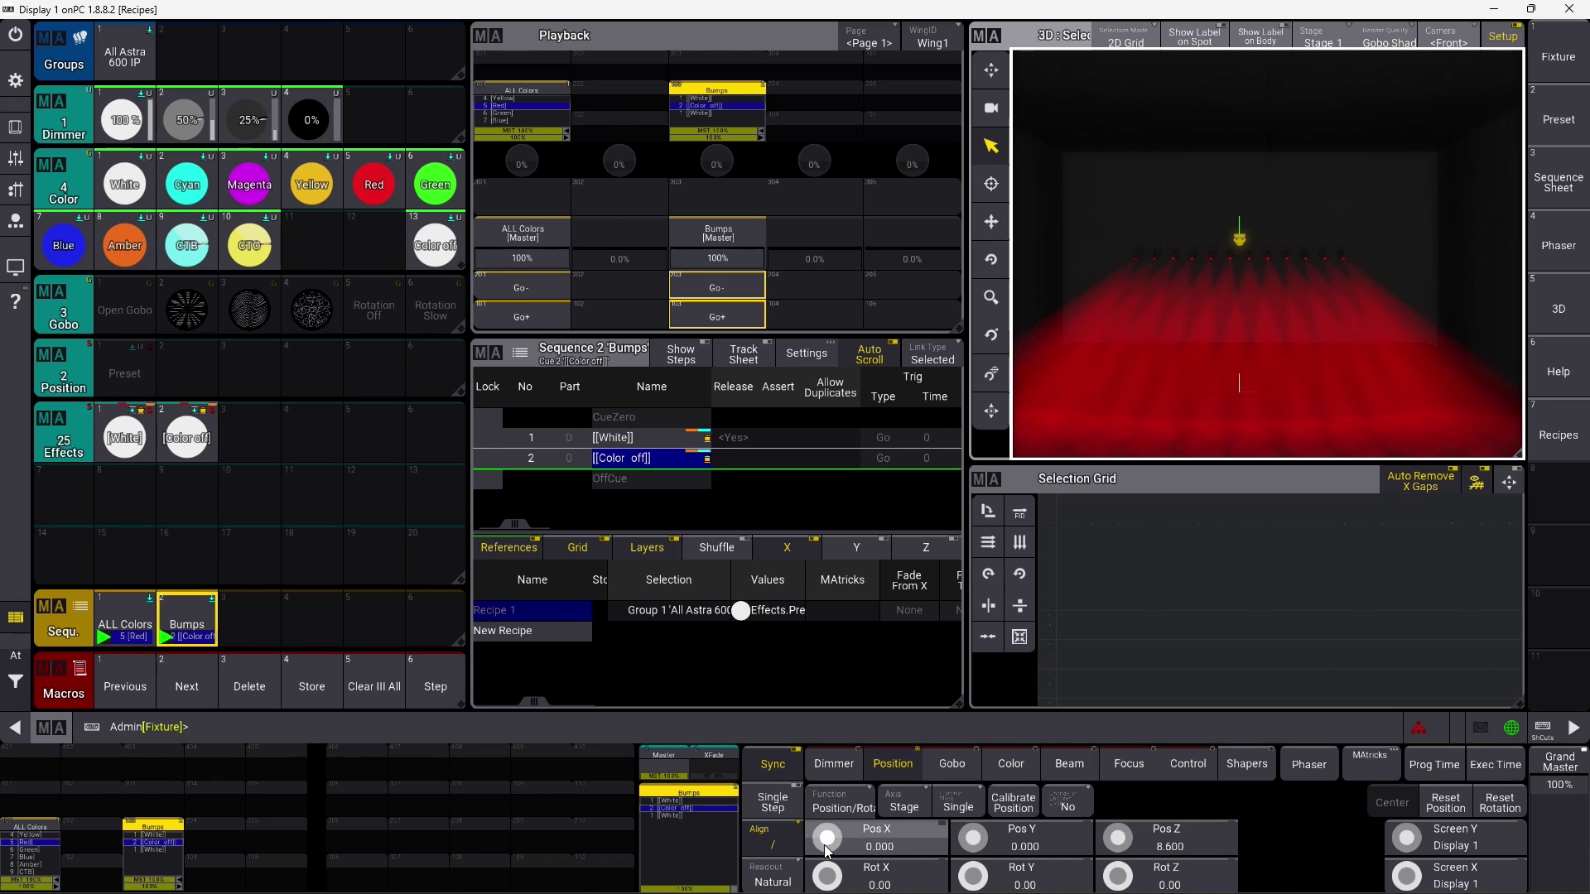
pyautogui.scroll(20, 827, 850)
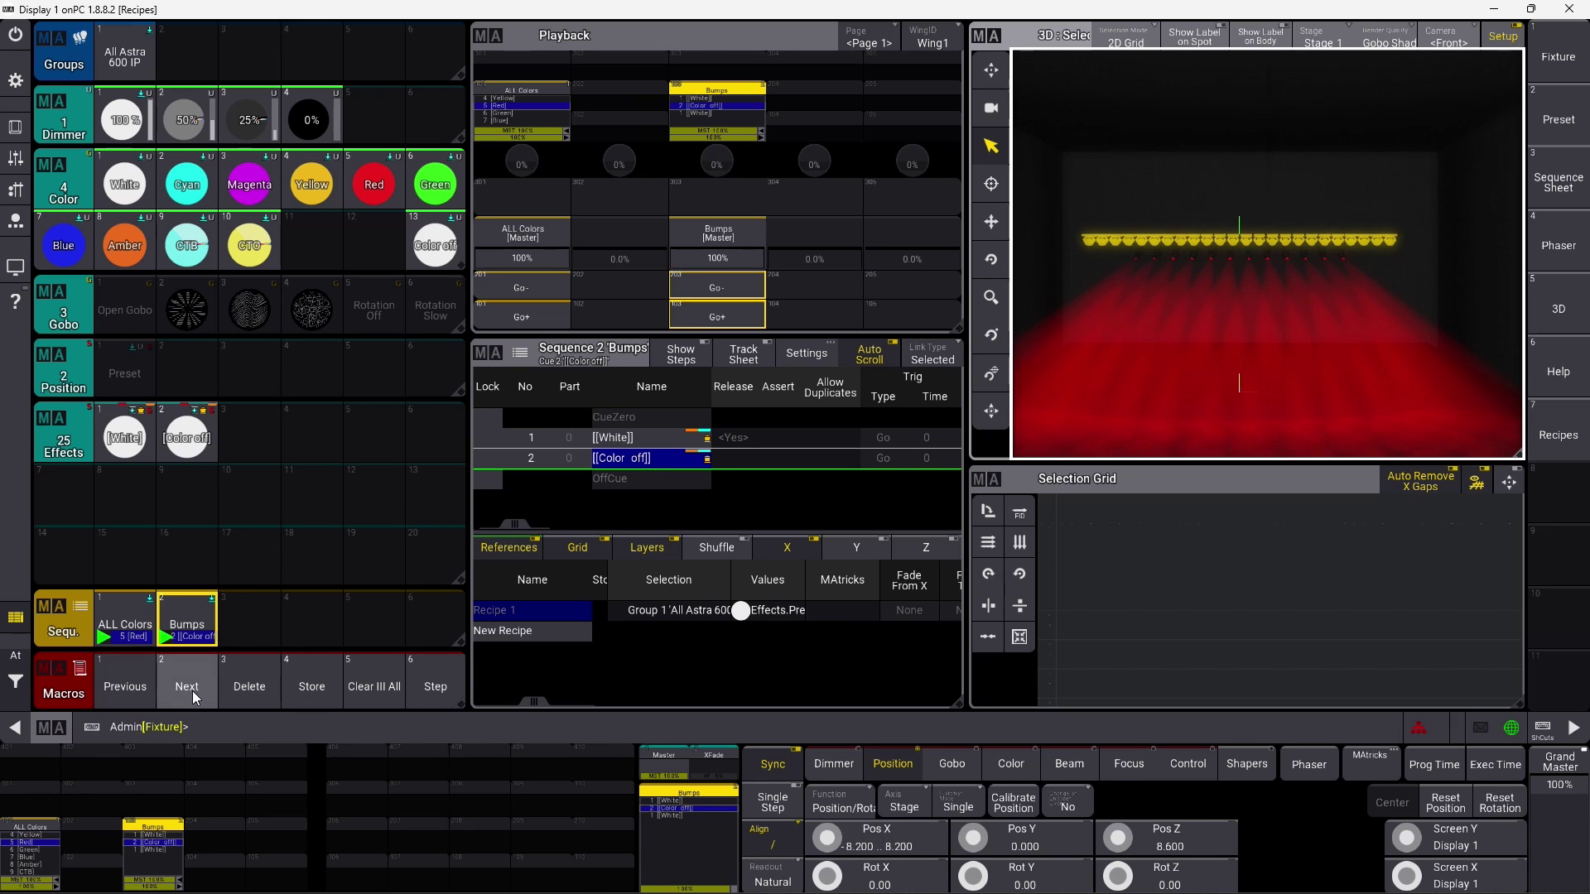
pyautogui.click(1514, 37)
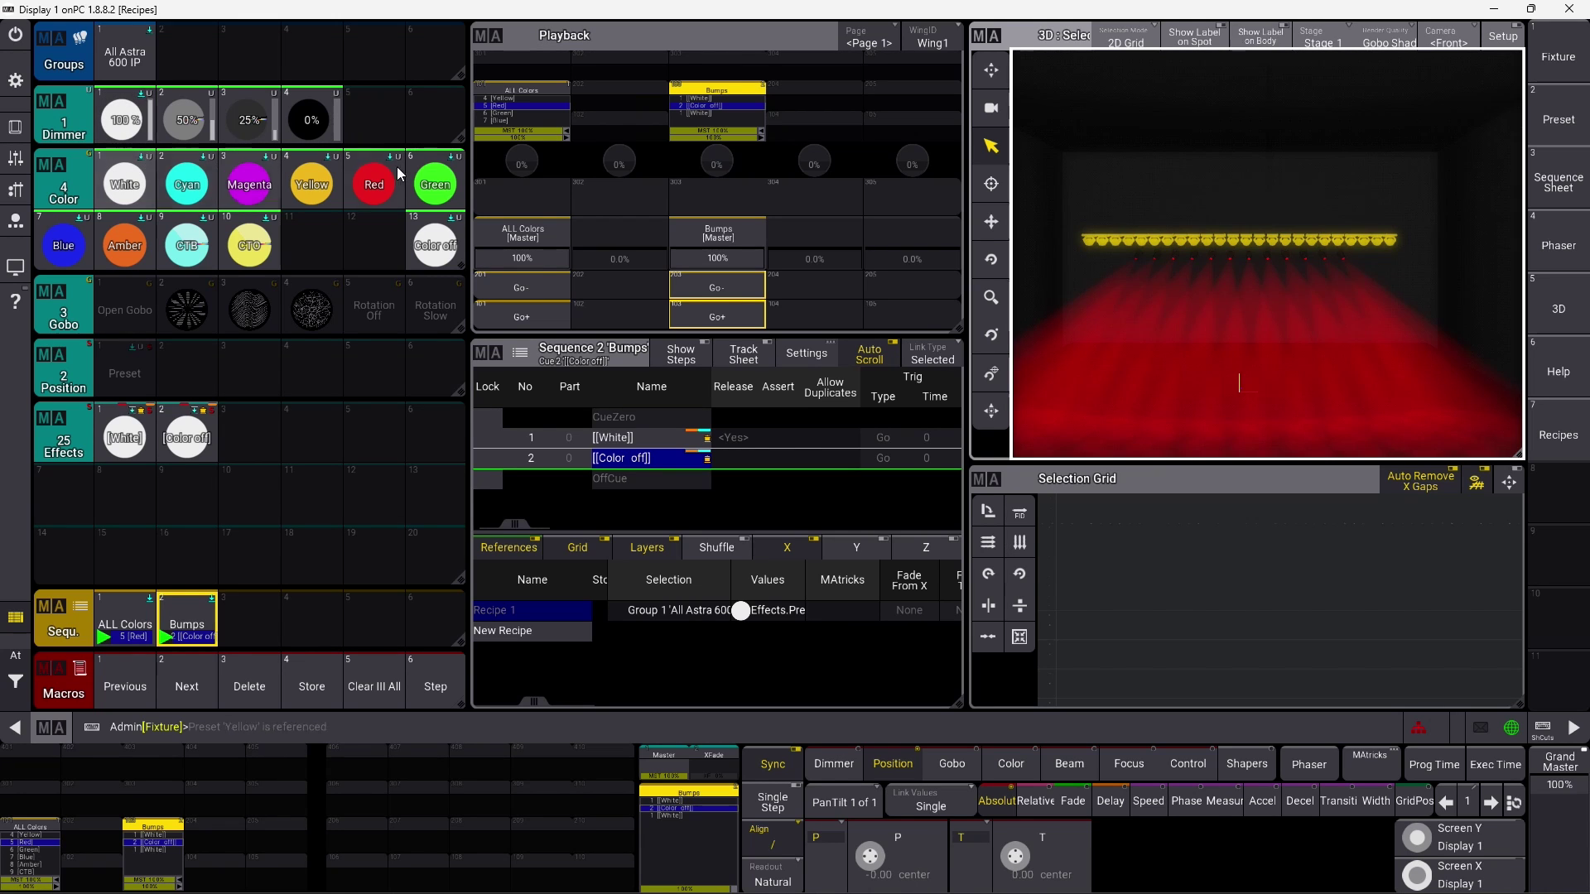
# Apply the 100 % dimmer and Cyan color presets to the Vipers, with pan at 54 and tilt at about -118.36
pyautogui.click(245, 222)
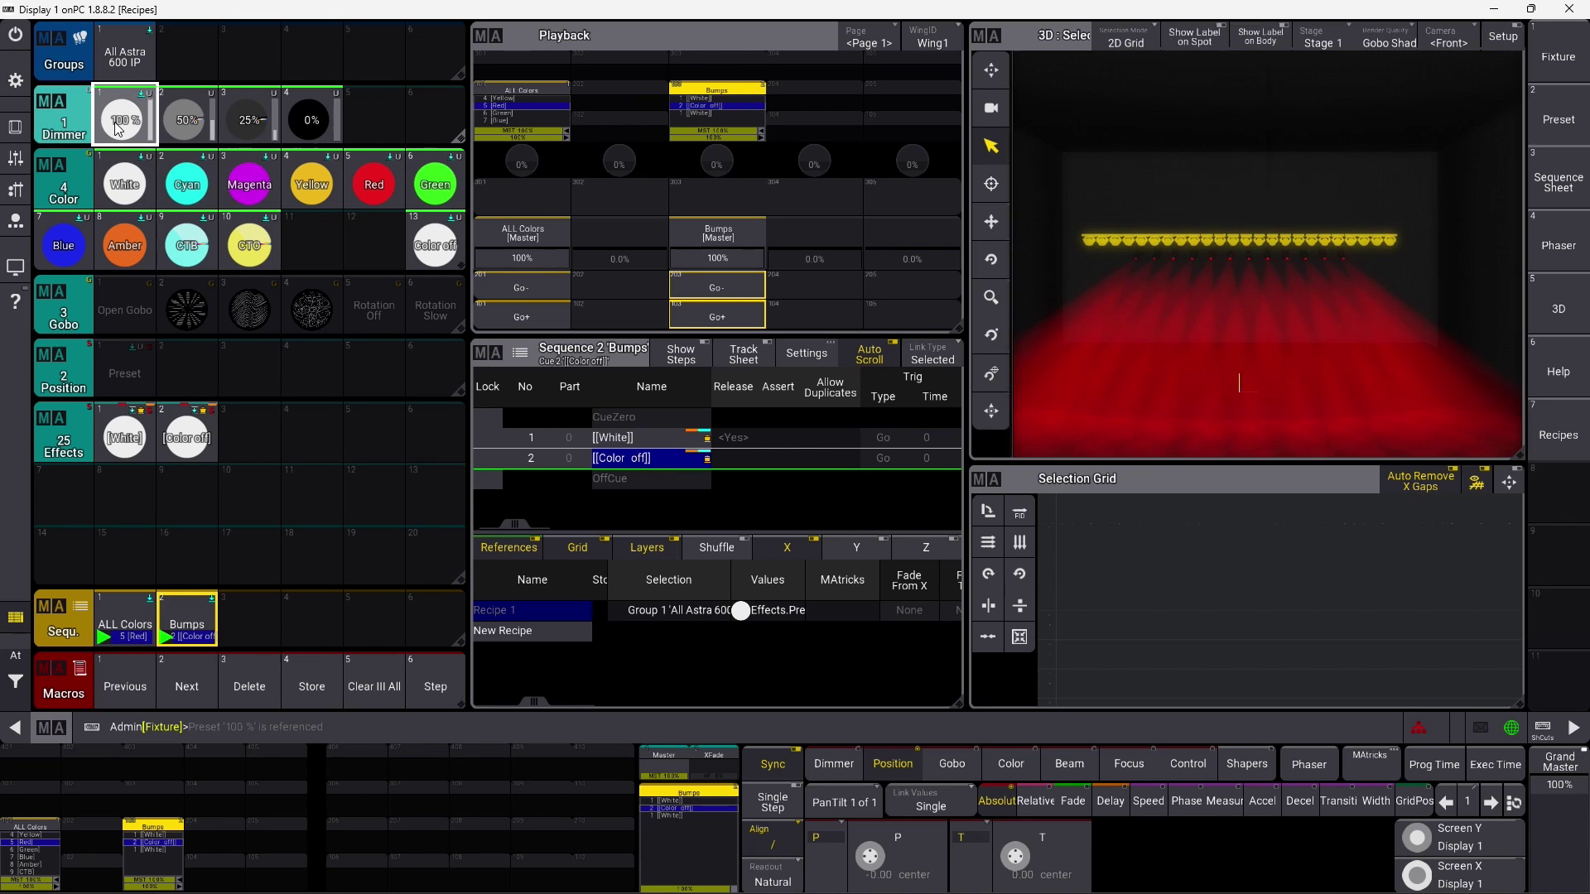
pyautogui.click(207, 193)
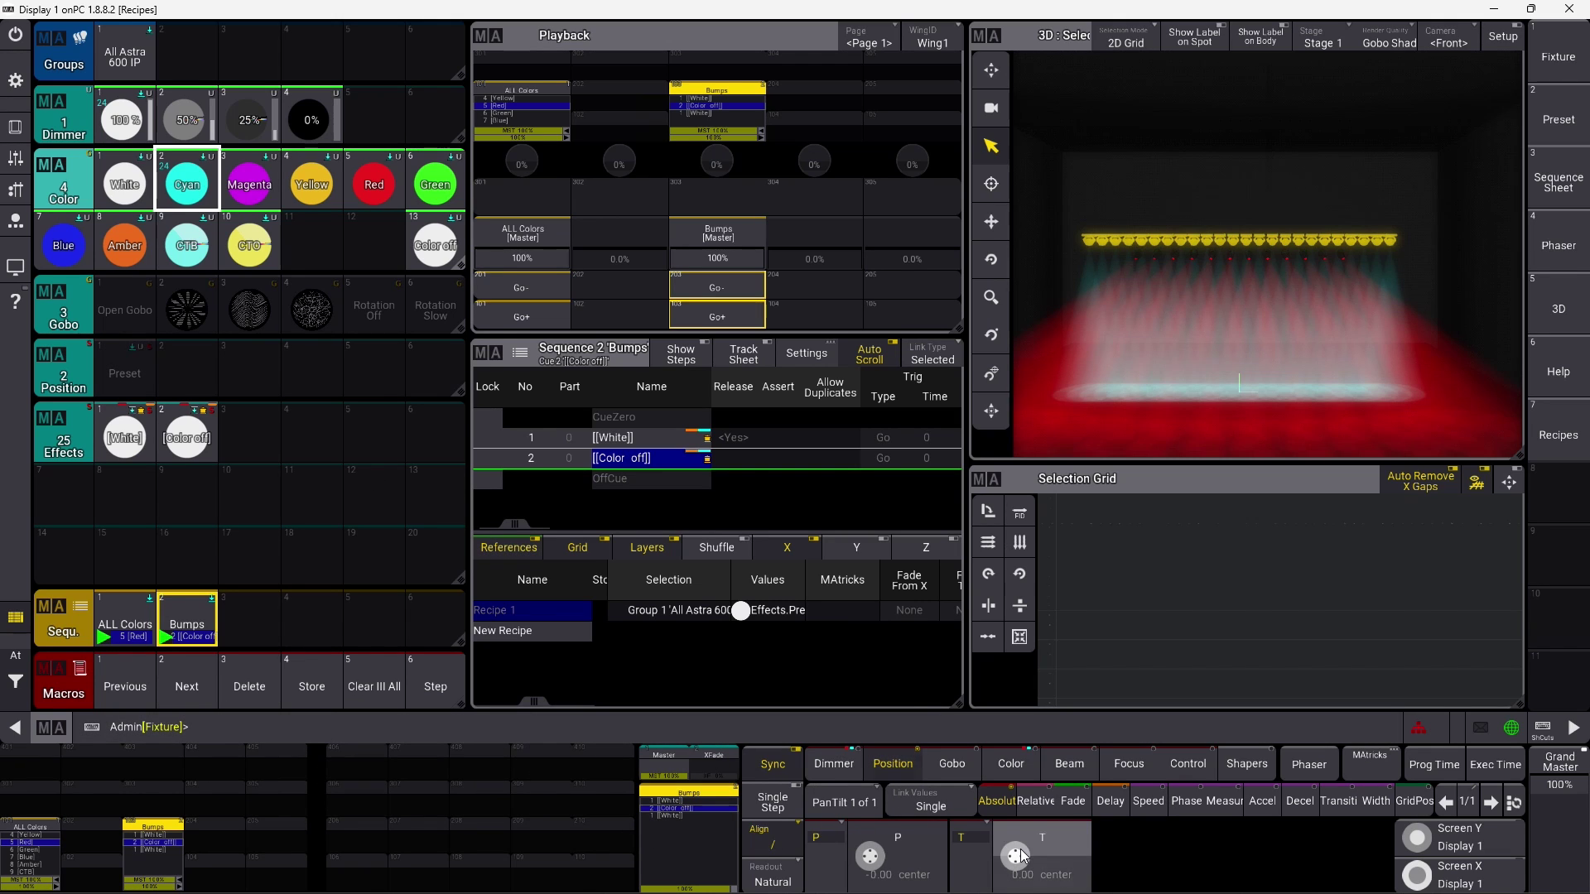
pyautogui.scroll(-10, 1025, 853)
pyautogui.scroll(-20, 1025, 853)
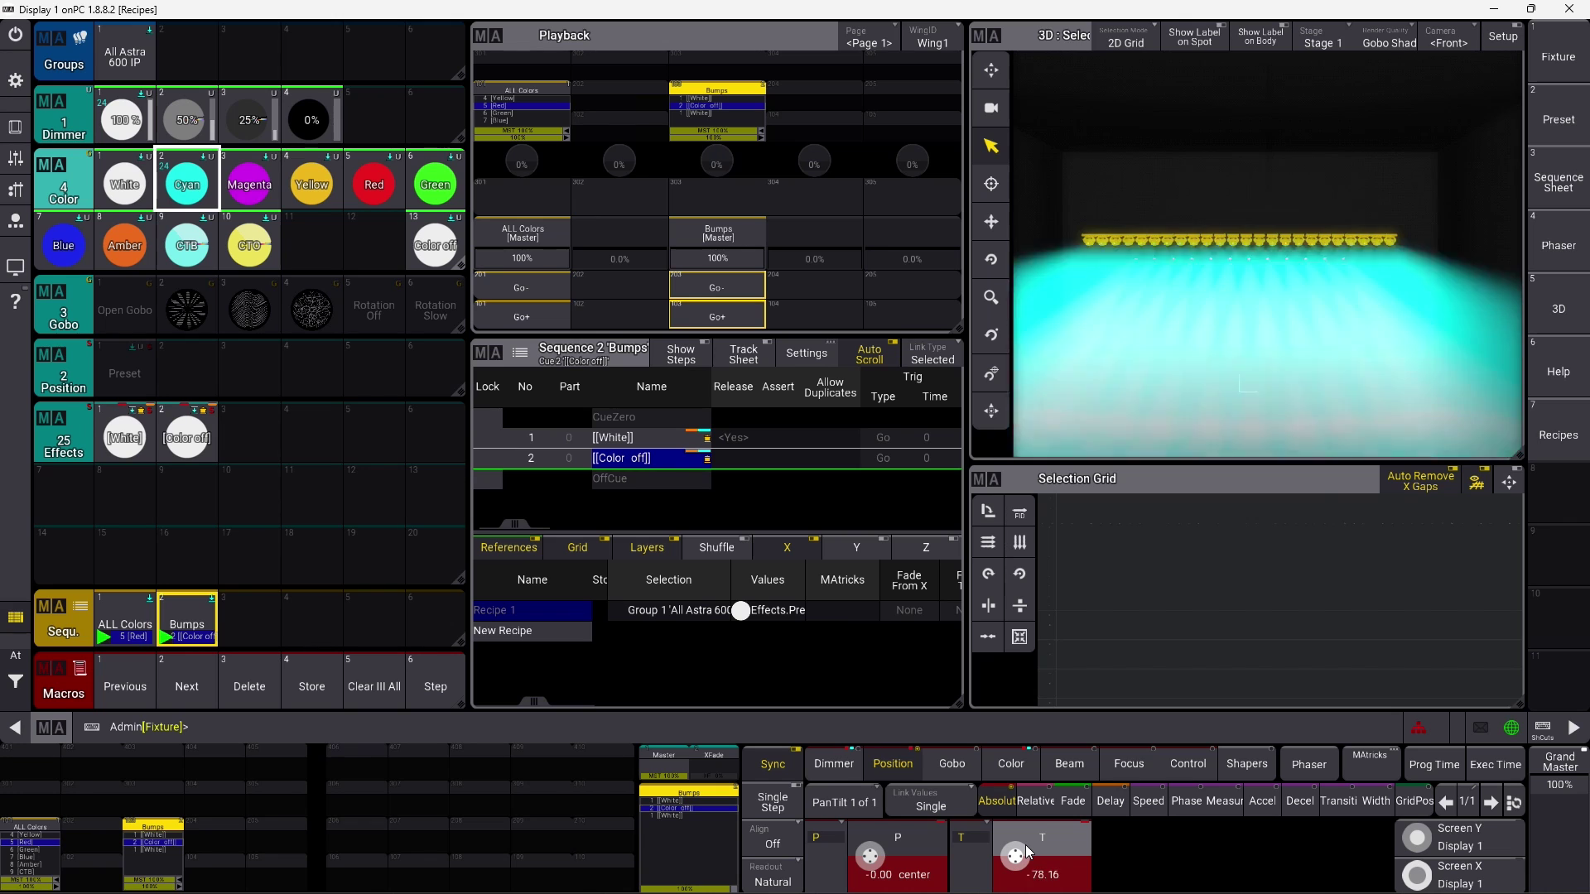
pyautogui.scroll(-2, 1026, 853)
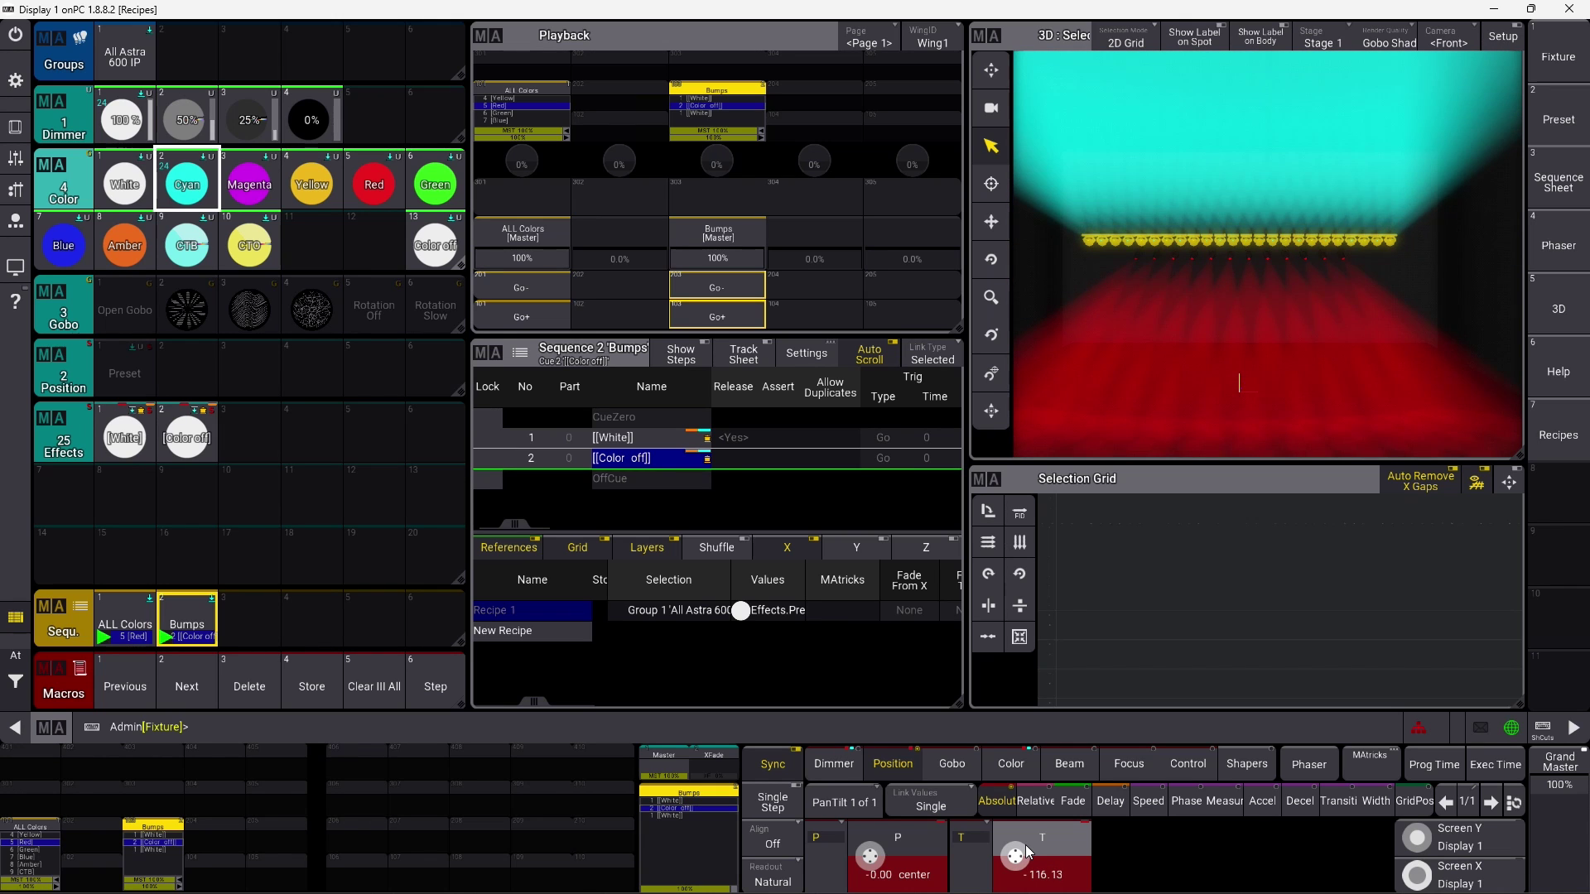
pyautogui.scroll(18, 879, 861)
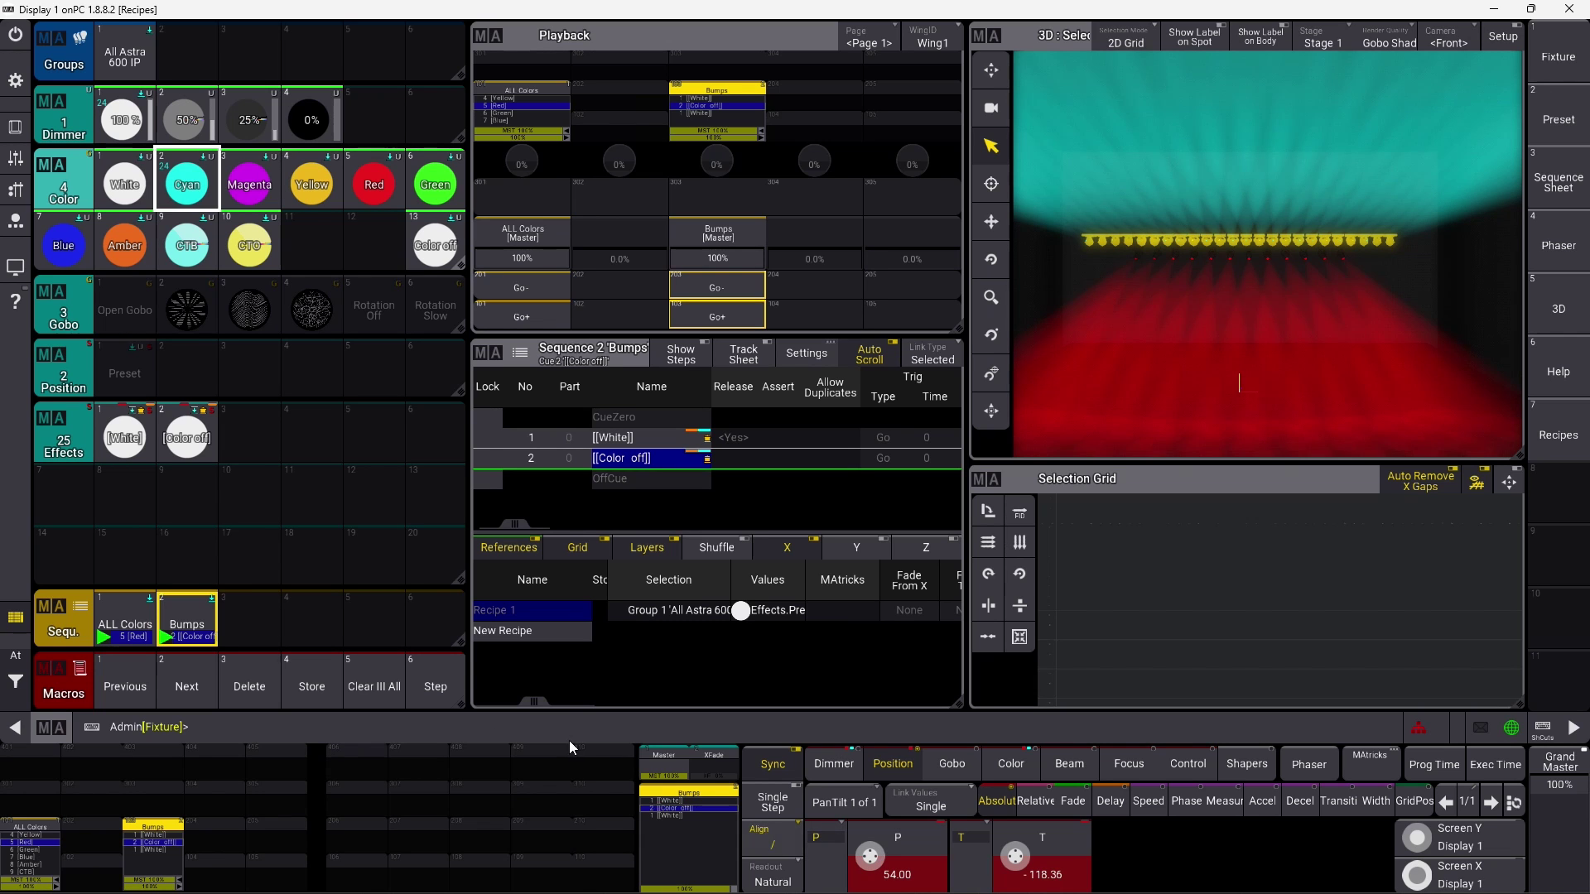
# Store the Vipers' pan and tilt into the existing position preset 1 and clear the programmer
pyautogui.click(312, 687)
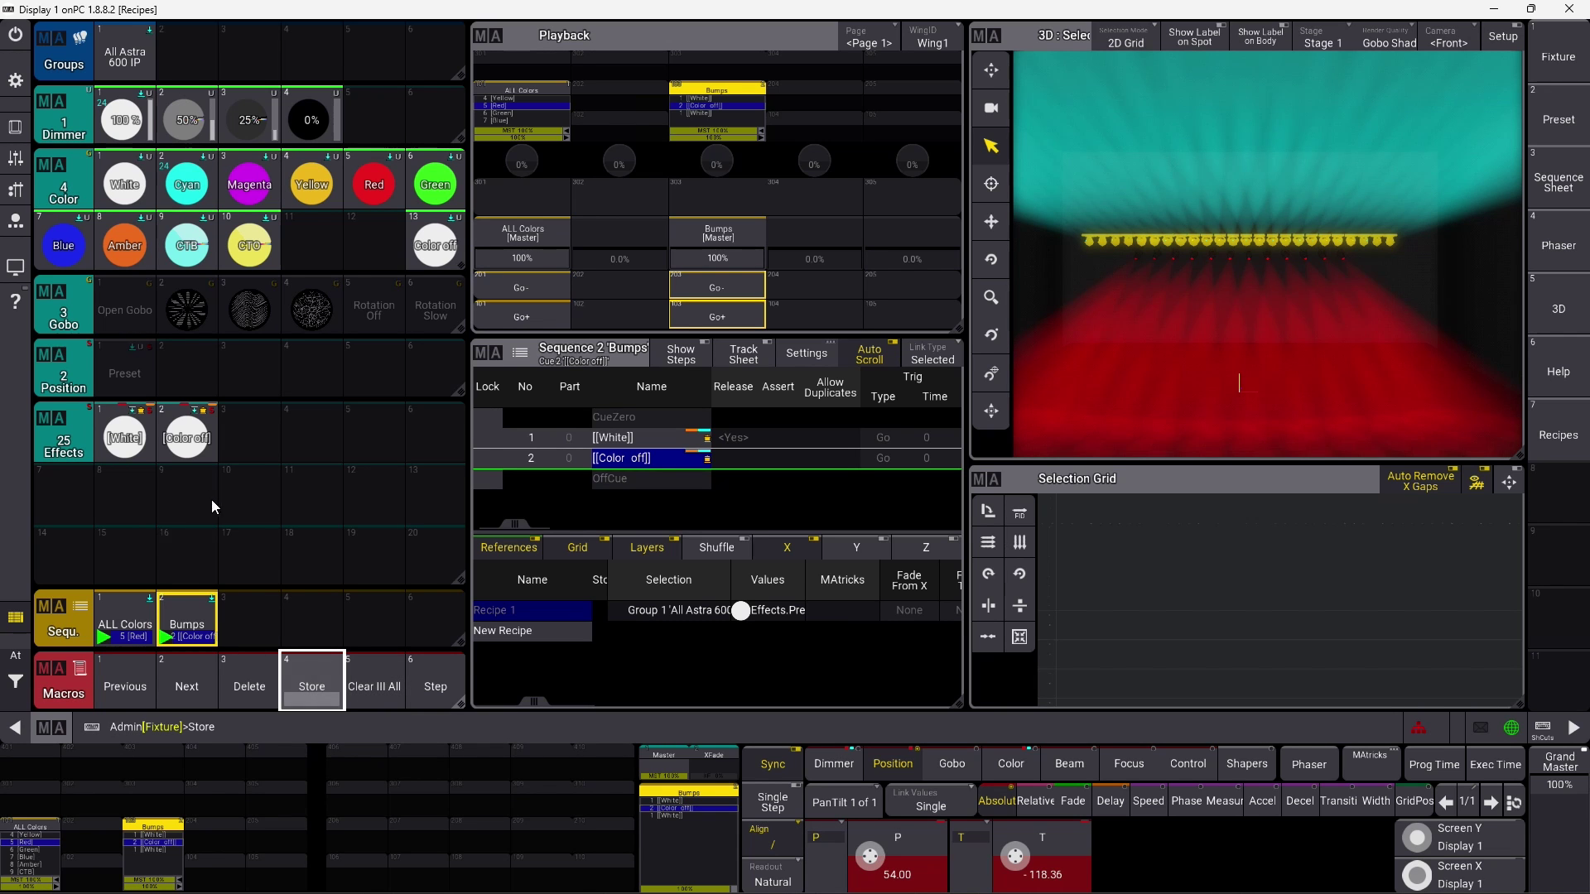
pyautogui.click(126, 375)
pyautogui.click(272, 512)
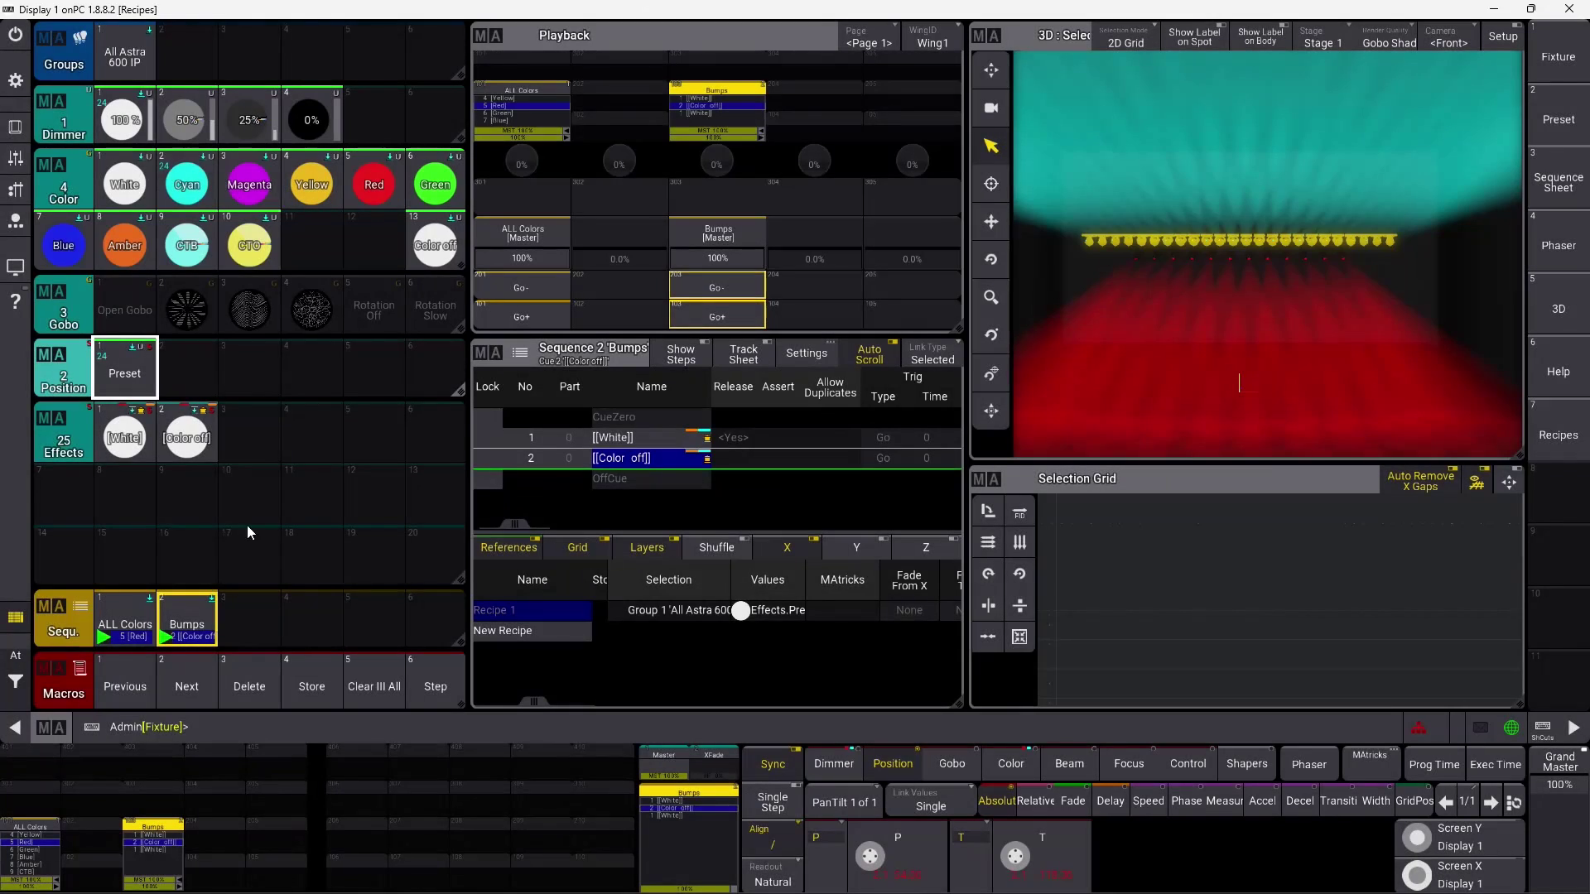
pyautogui.click(398, 686)
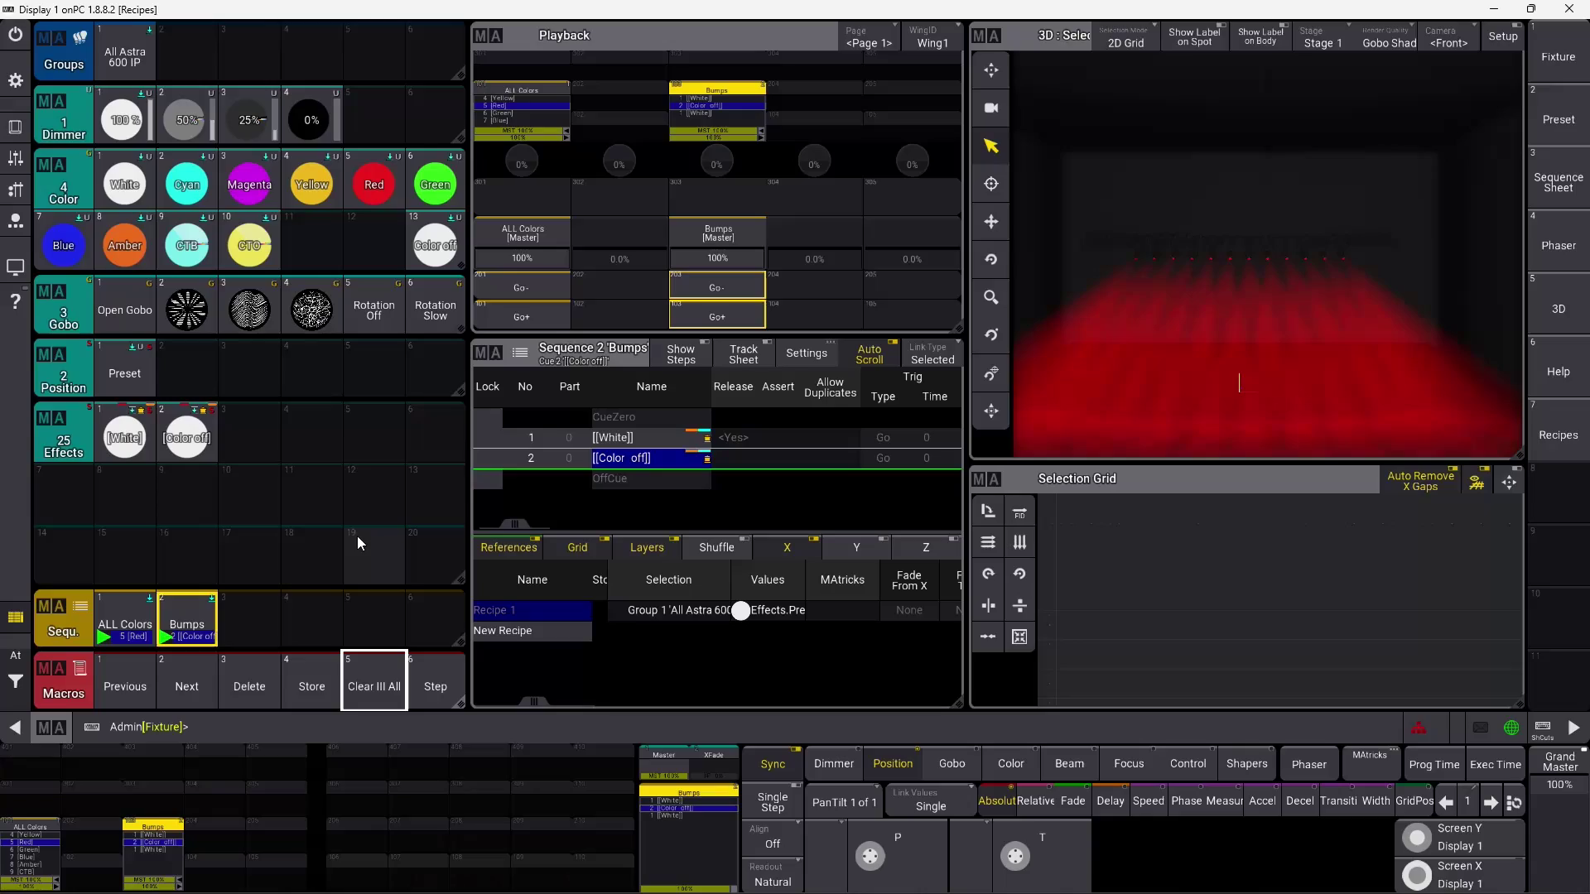
# Select the Viper fixtures from 801 to 824 and store them as group 2
pyautogui.click(383, 726)
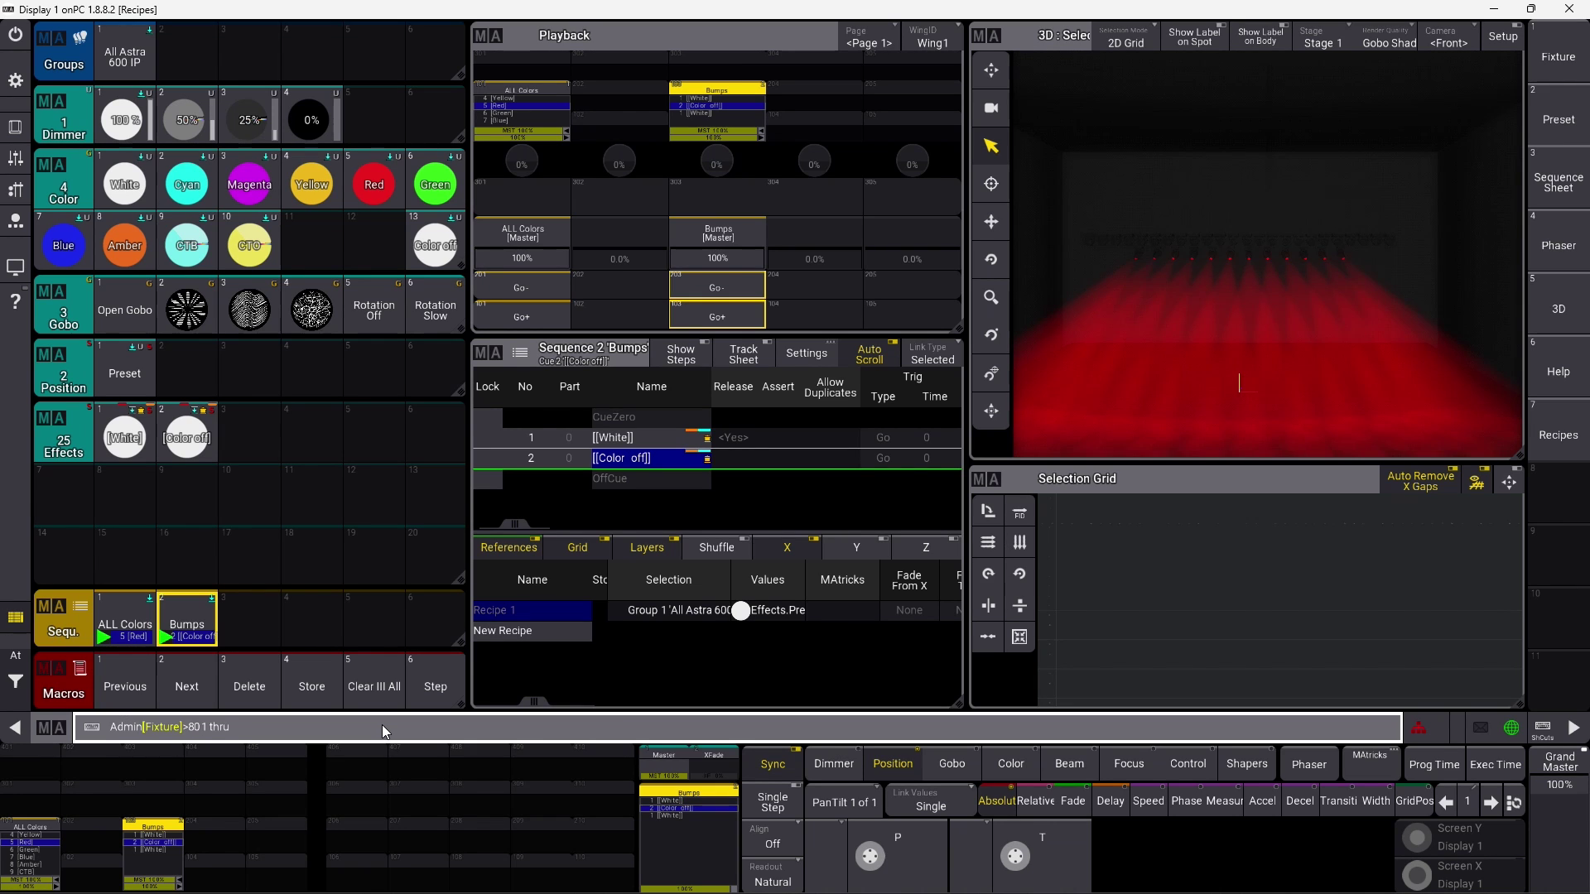
pyautogui.press('Return')
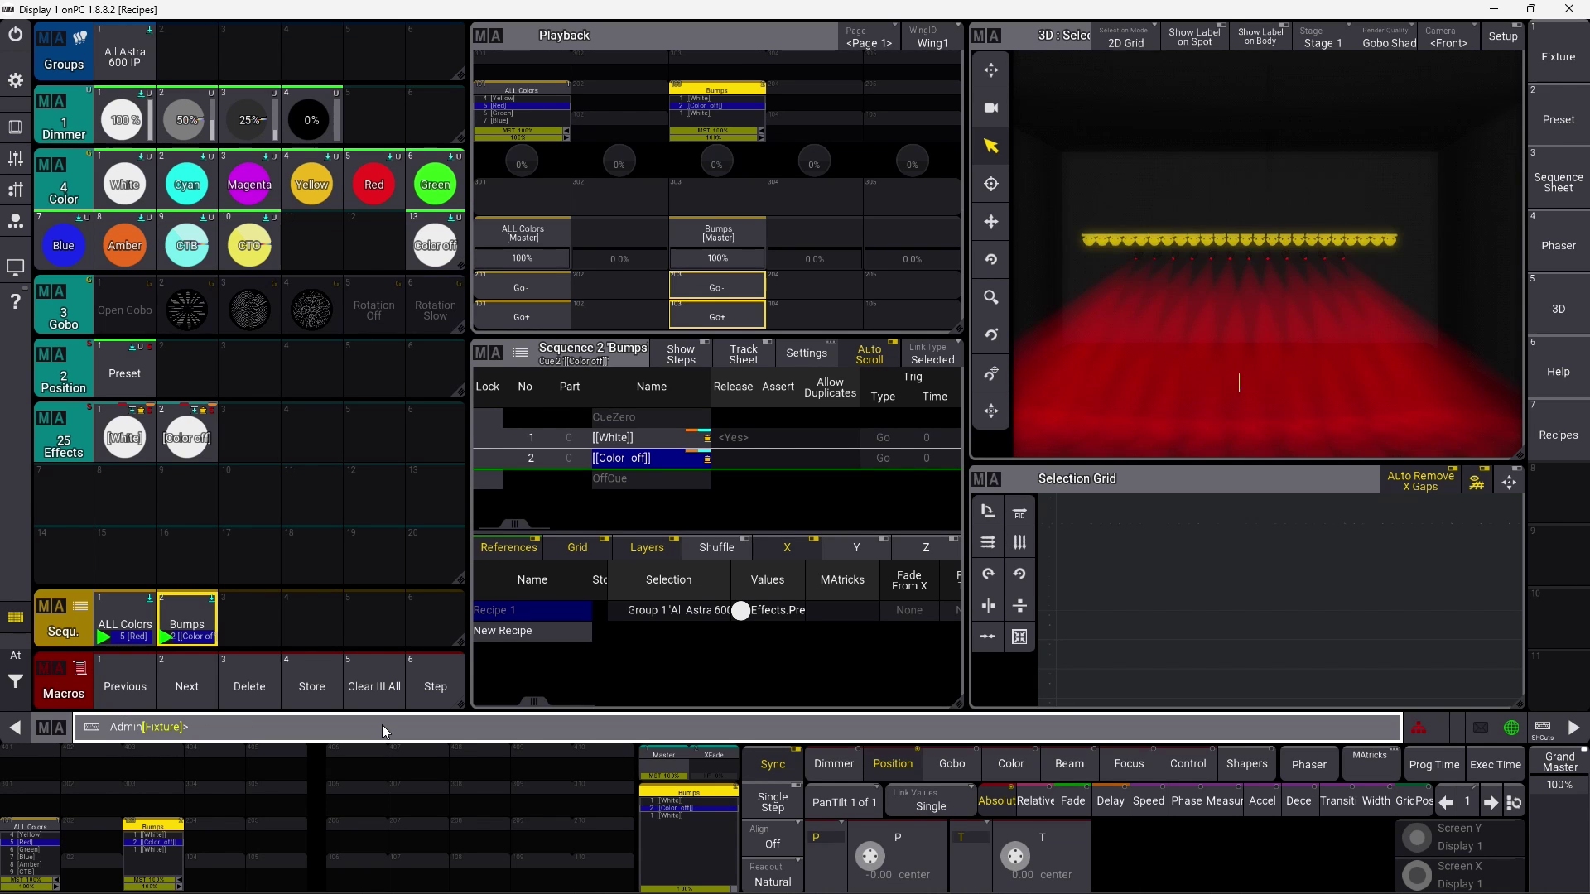
pyautogui.click(204, 52)
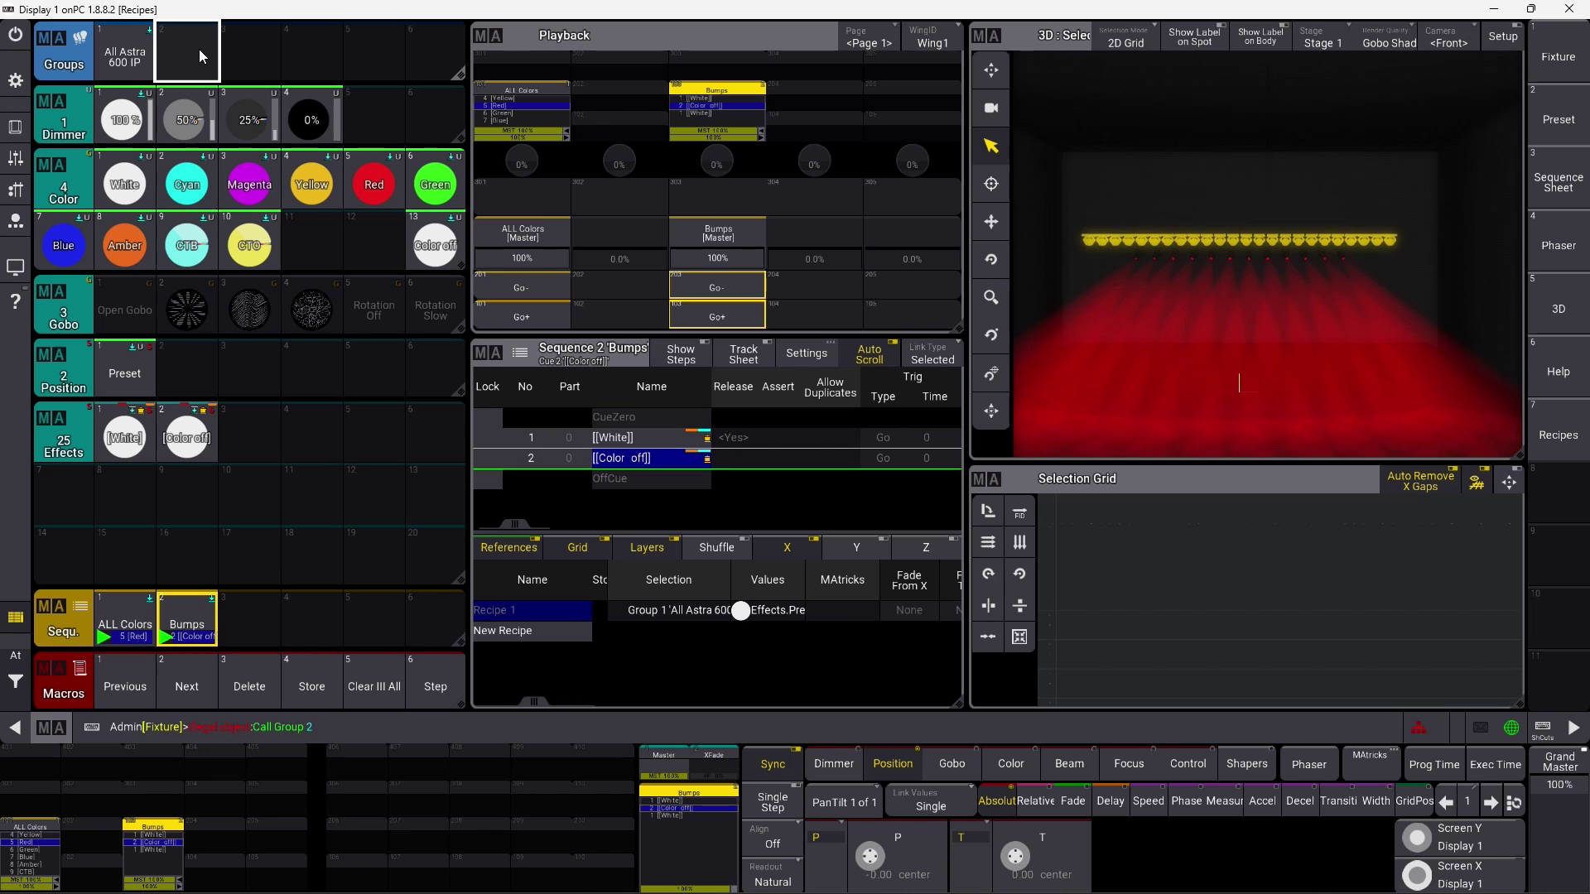
pyautogui.click(312, 687)
pyautogui.click(182, 66)
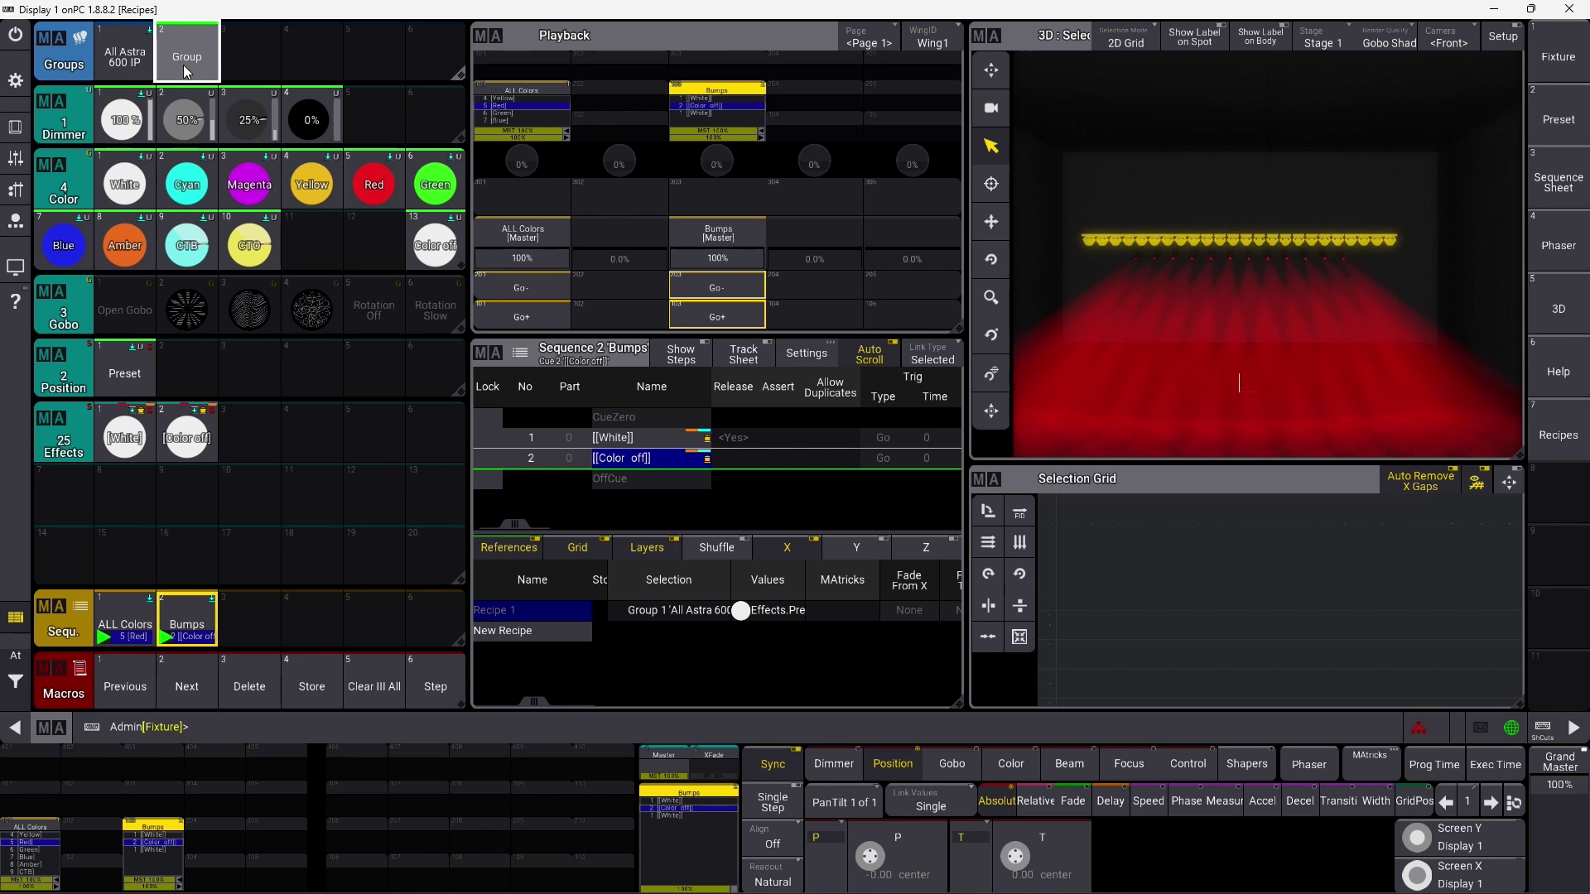
# Label group 2 as All Vipers
pyautogui.moveTo(183, 69); pyautogui.dragTo(183, 52)
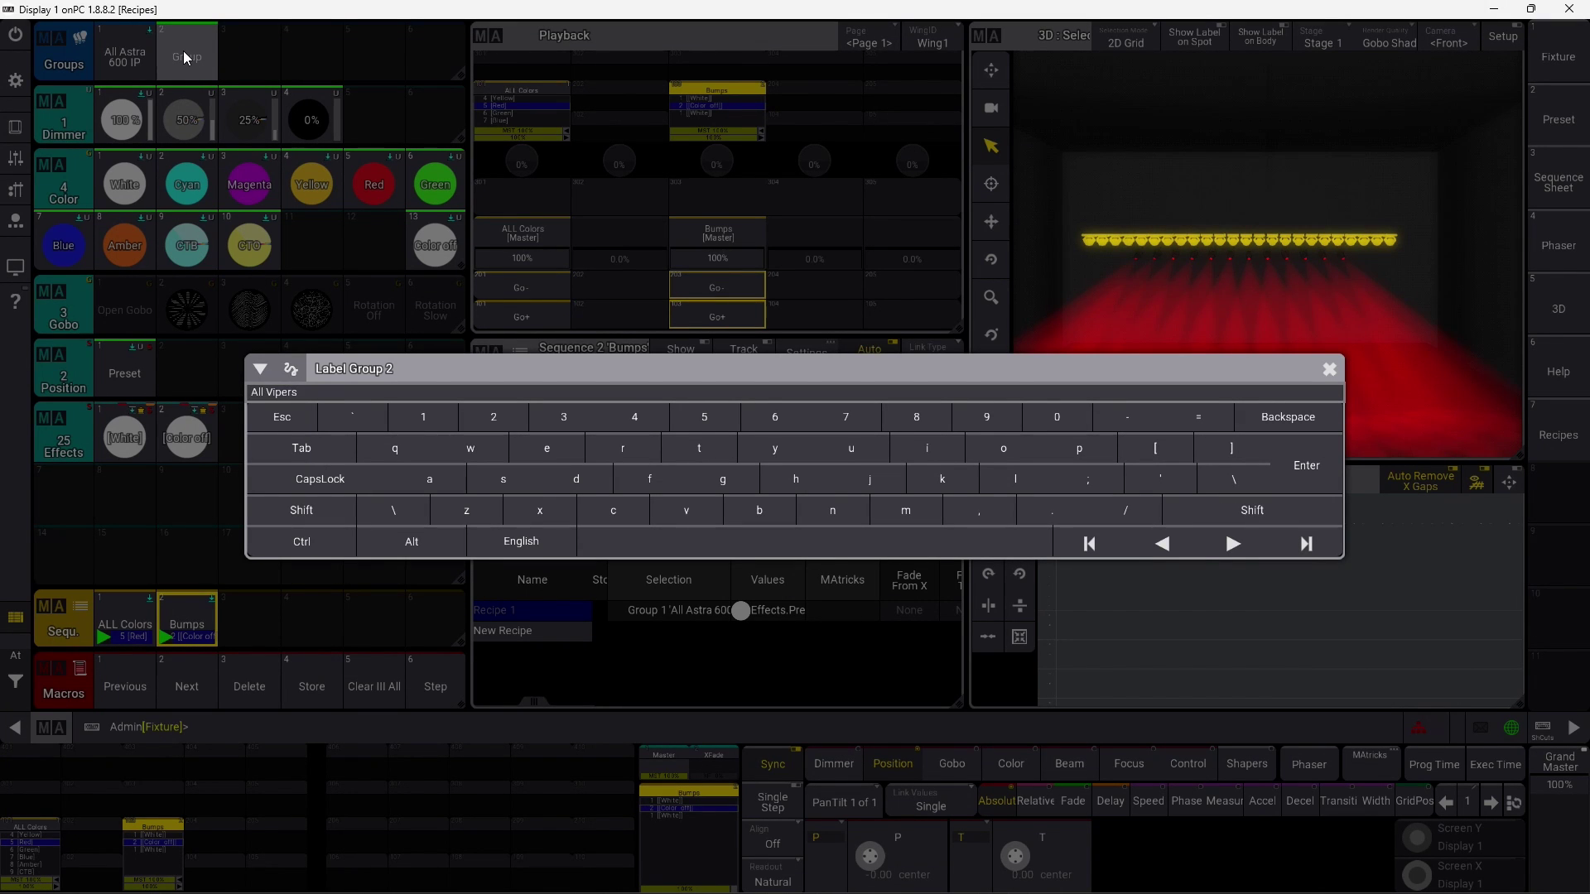
pyautogui.write('All Vipers')
pyautogui.press('Return')
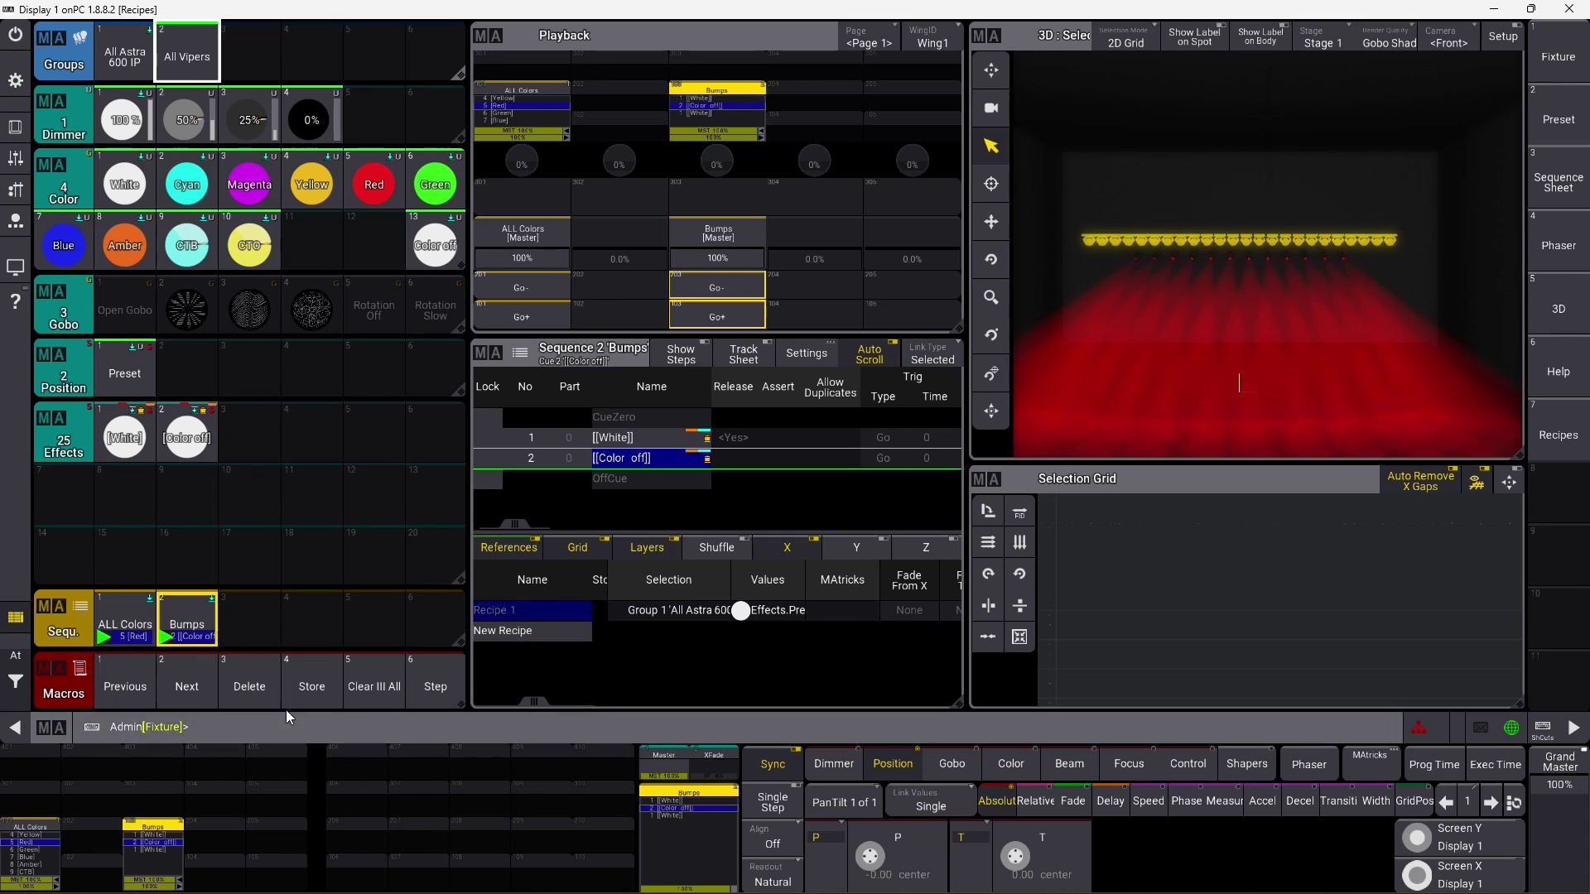
# Clear the programmer, select the All Vipers group and merge it into the All Astra 600 IP group with grid merge mode Append X
pyautogui.click(374, 687)
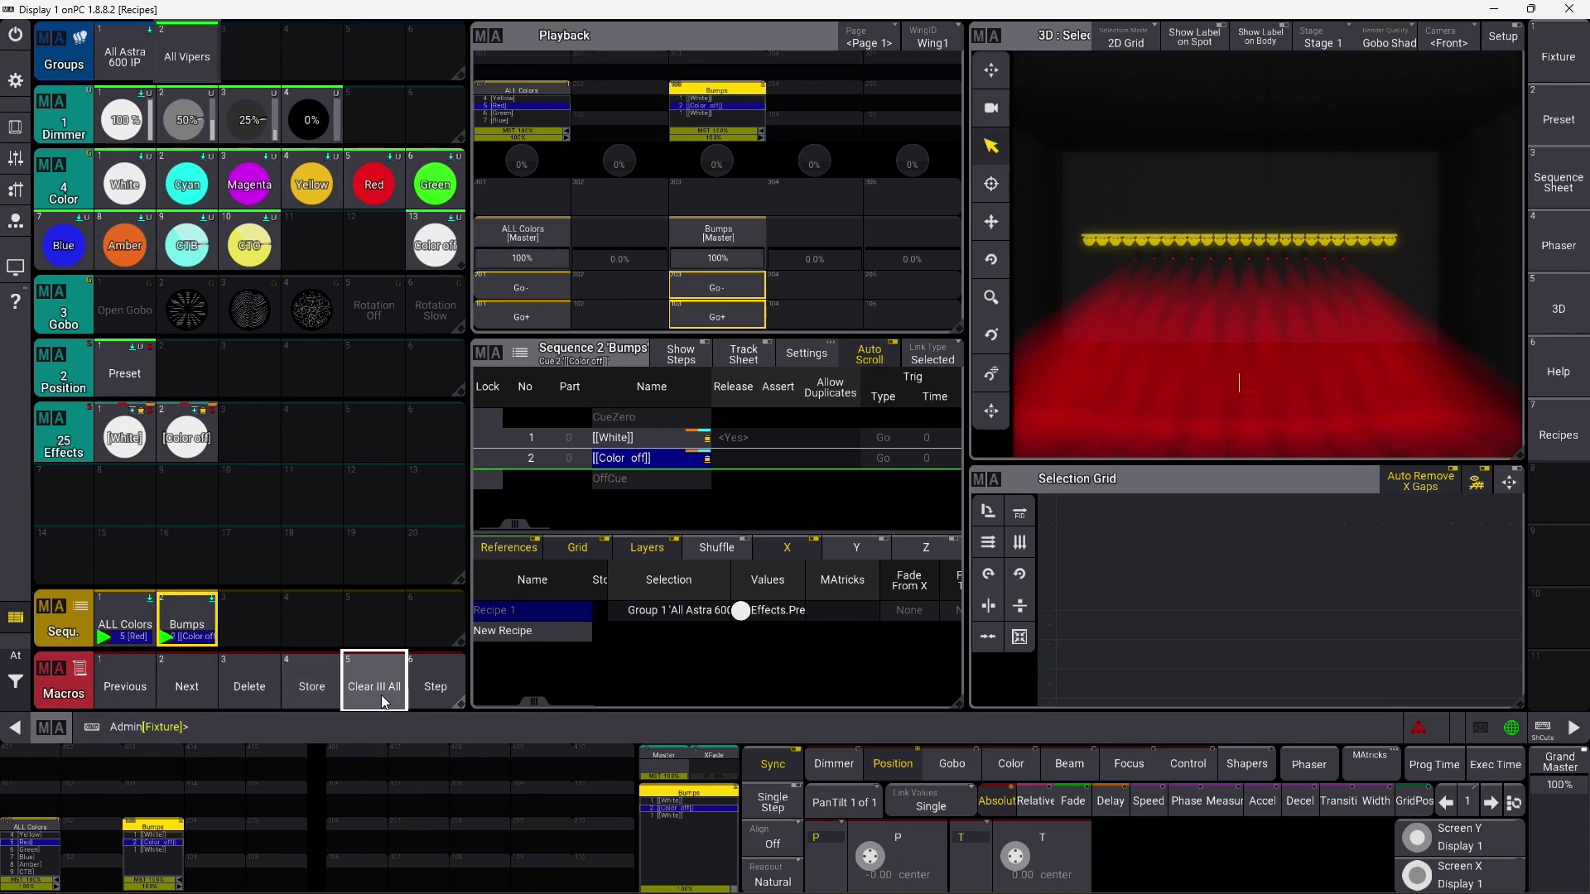
pyautogui.click(192, 61)
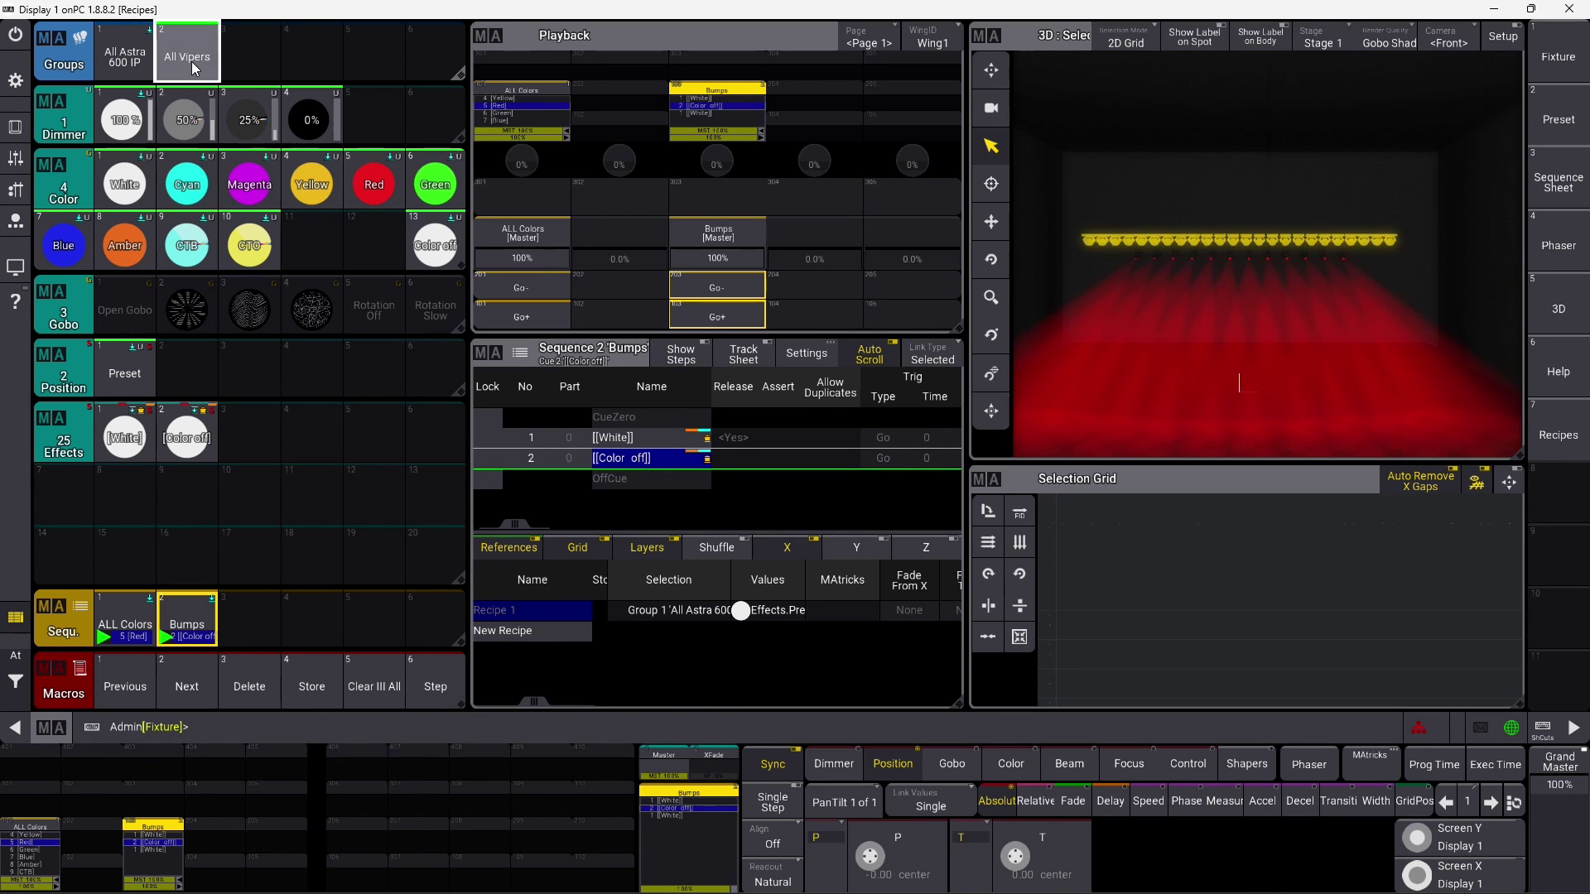
pyautogui.click(311, 683)
pyautogui.click(125, 55)
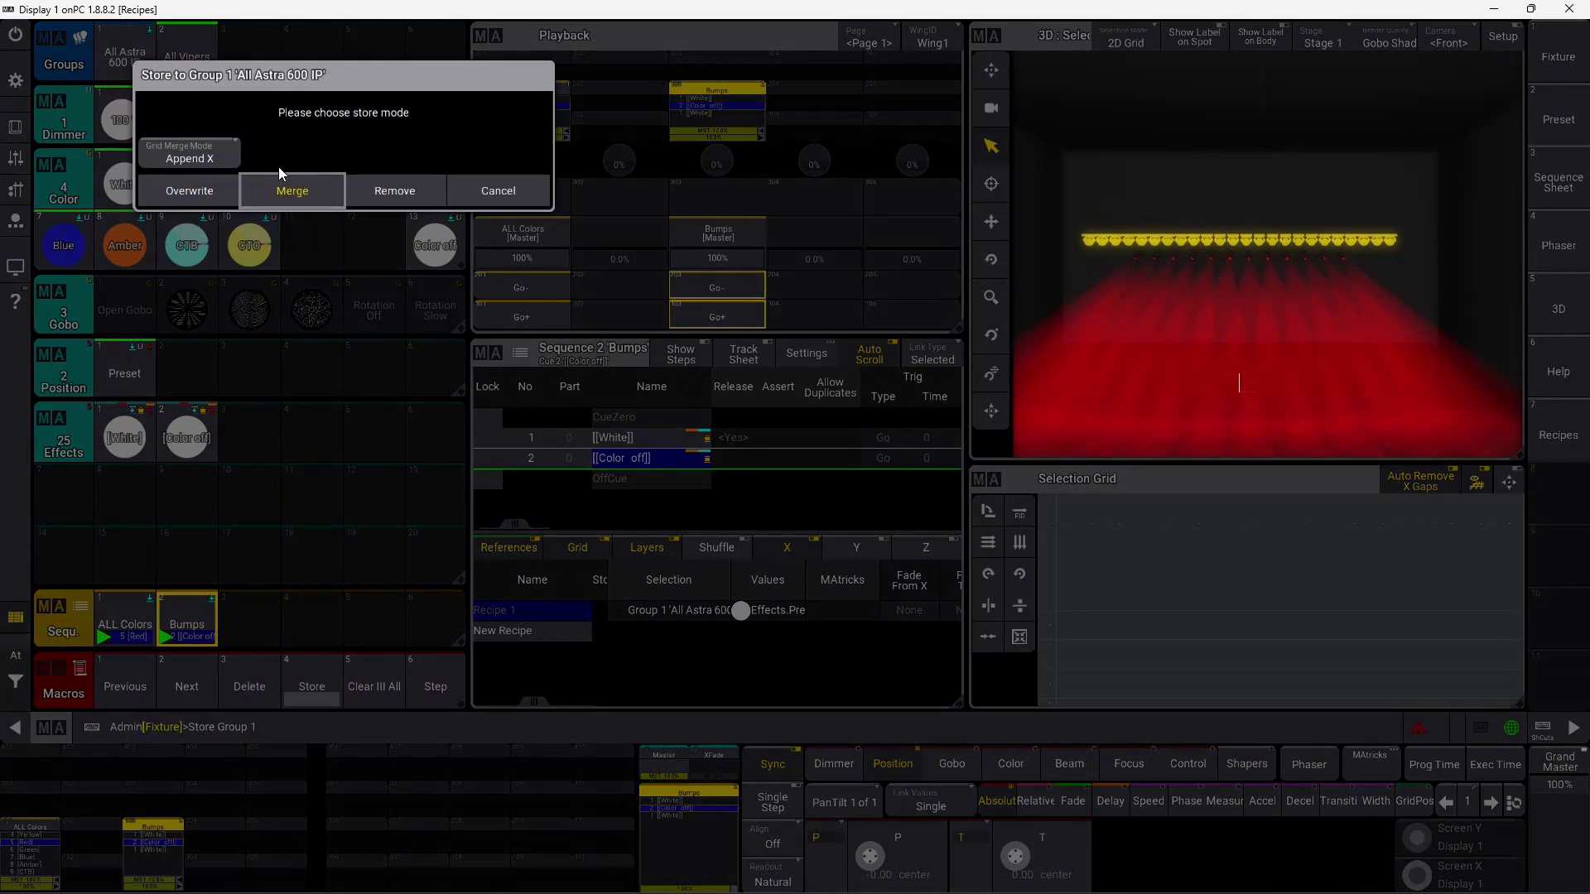
pyautogui.click(290, 192)
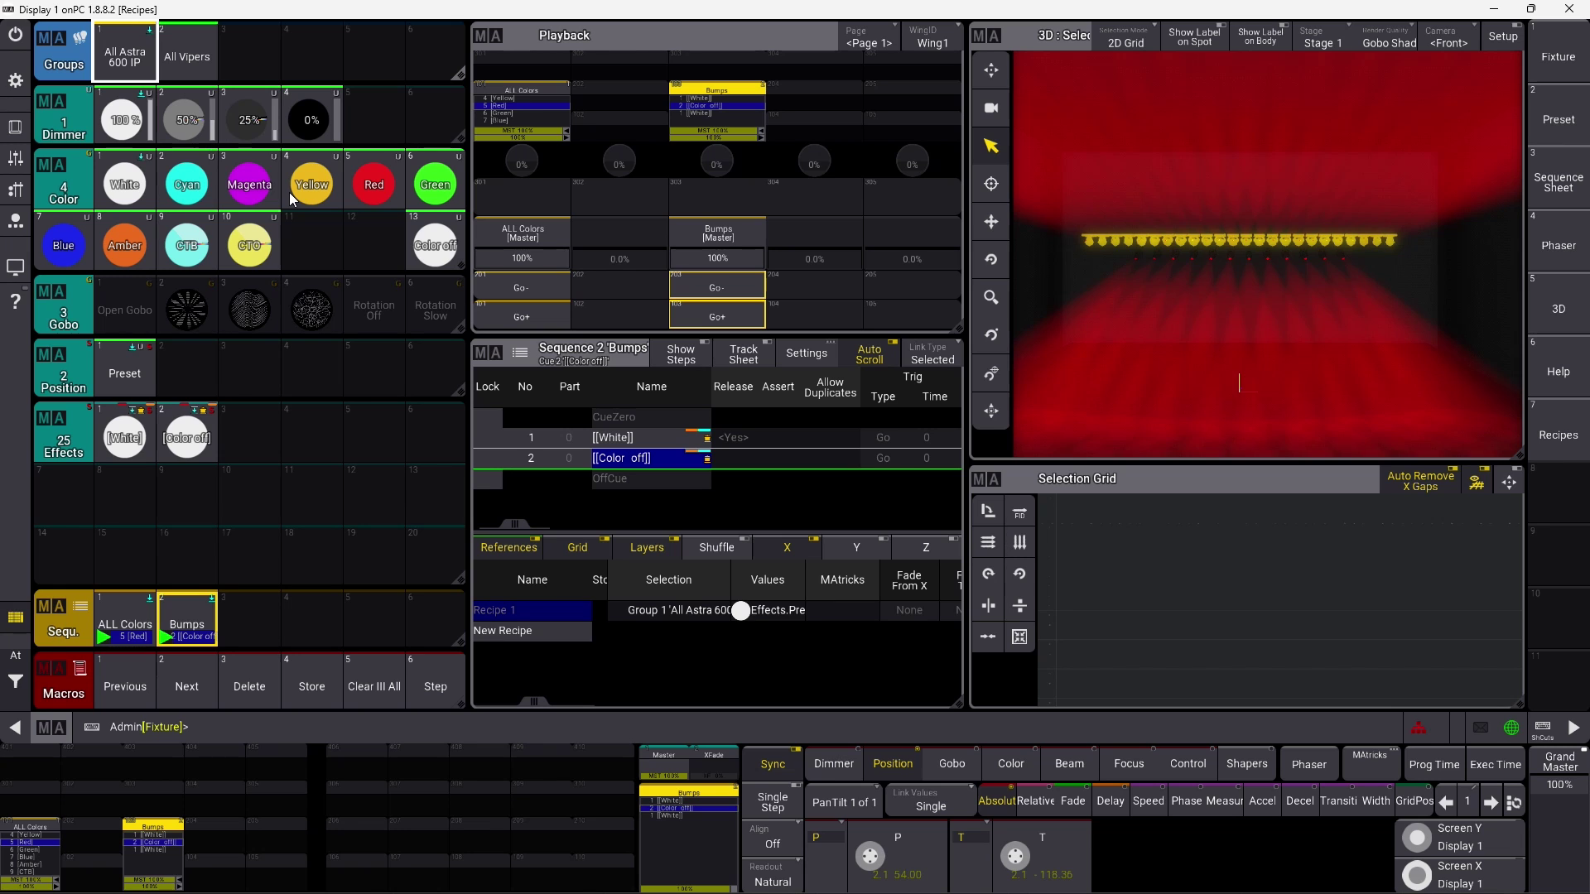
# Test the enlarged group by stepping forward through the ALL Colors sequence's cues, and trigger the Bumps sequence's White cue
pyautogui.click(522, 318)
pyautogui.click(522, 319)
pyautogui.click(522, 321)
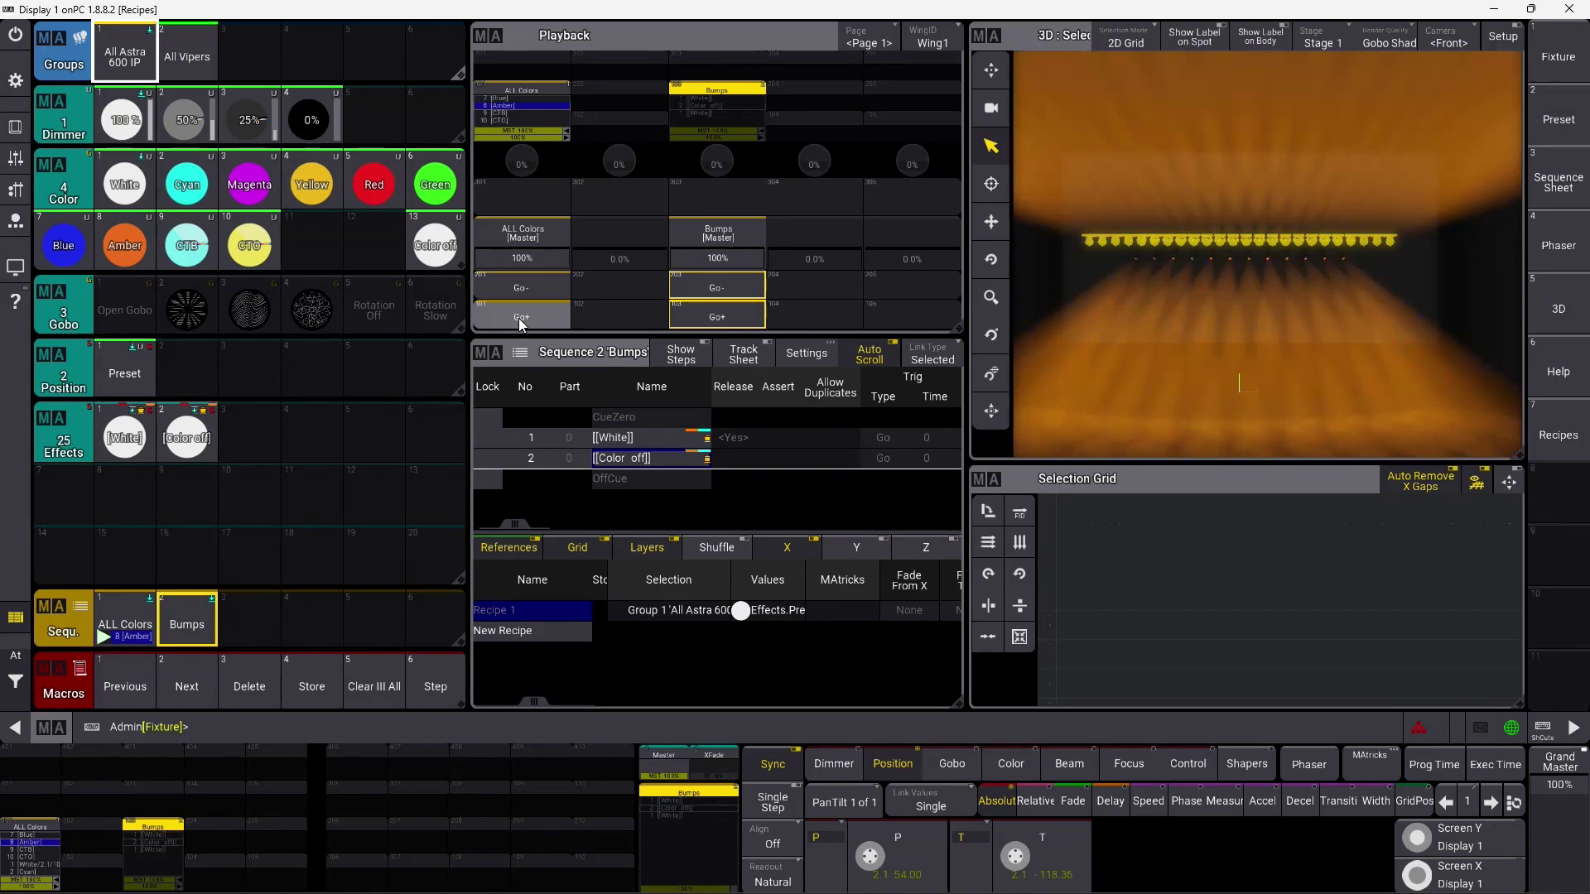
pyautogui.click(521, 319)
pyautogui.click(522, 318)
pyautogui.click(522, 319)
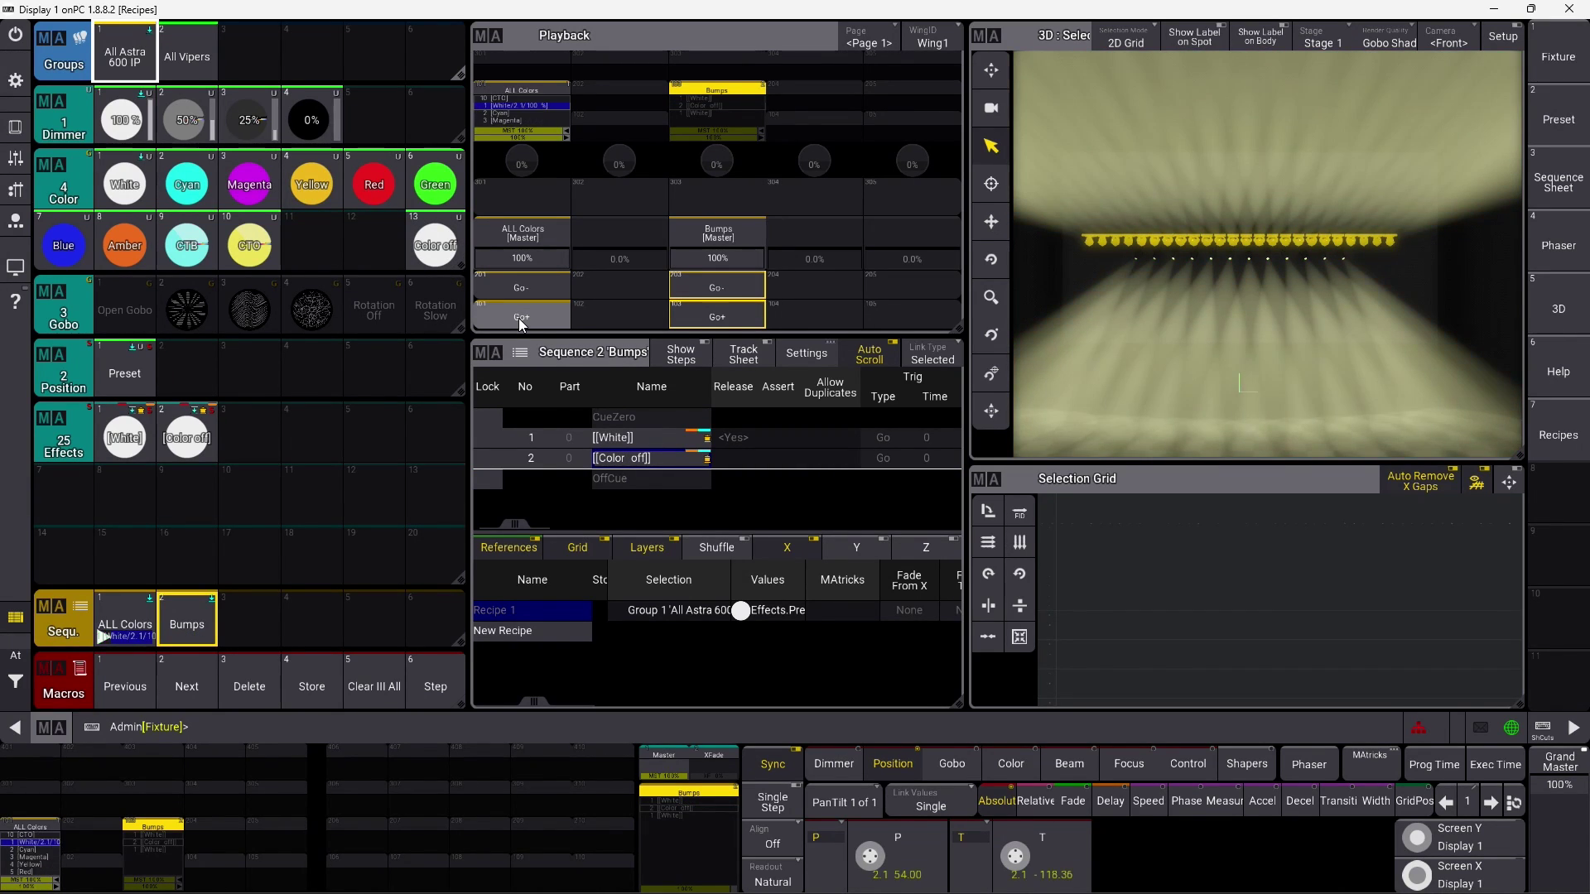
pyautogui.click(522, 319)
pyautogui.click(522, 318)
pyautogui.click(522, 321)
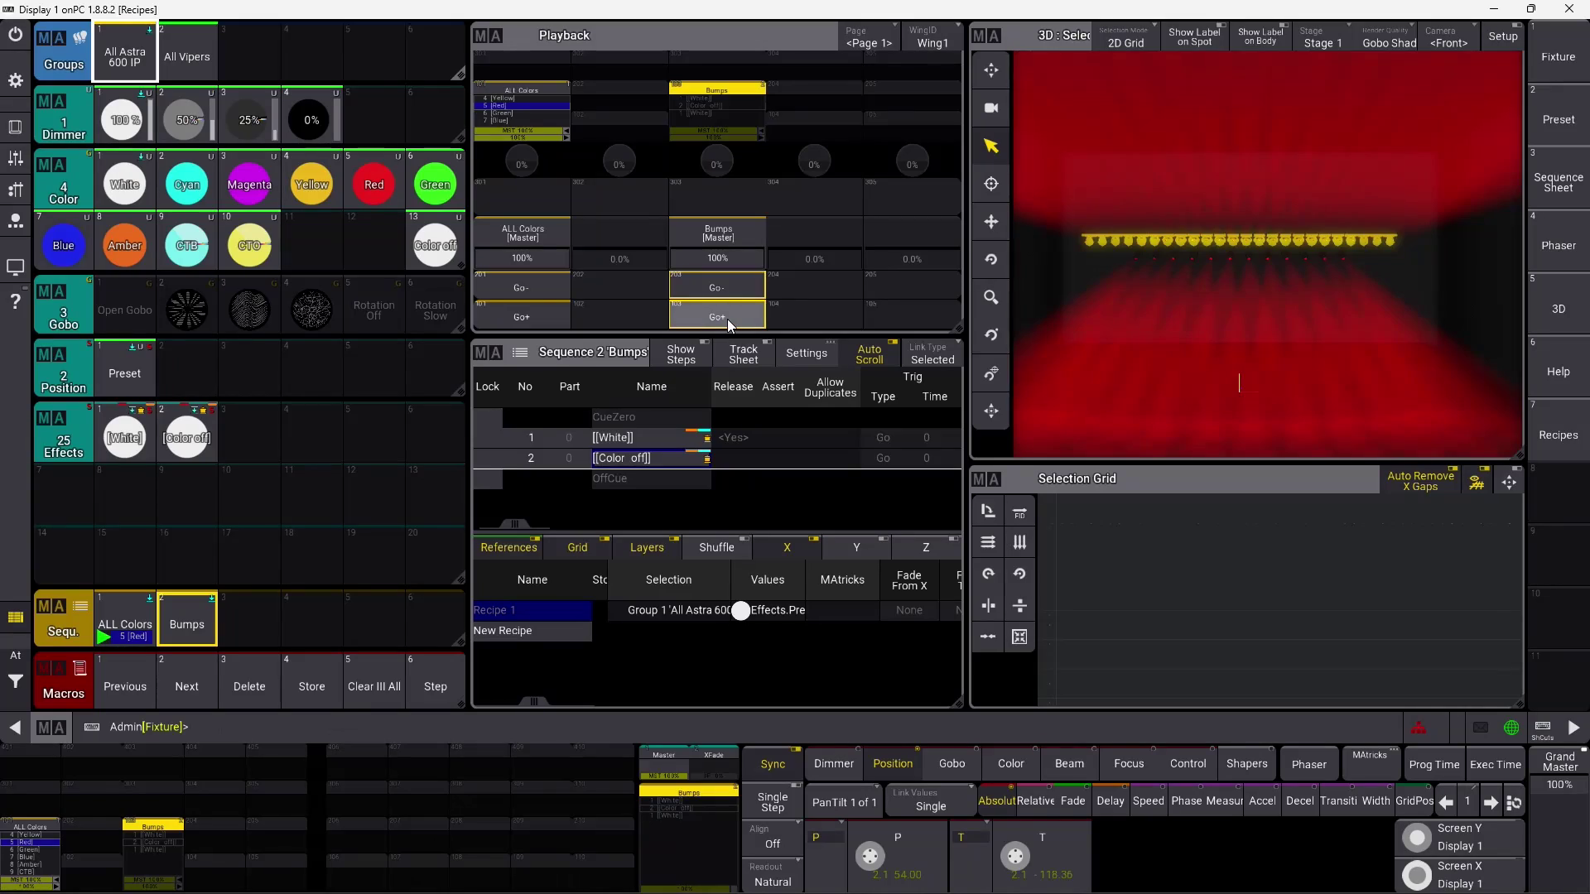
pyautogui.click(727, 320)
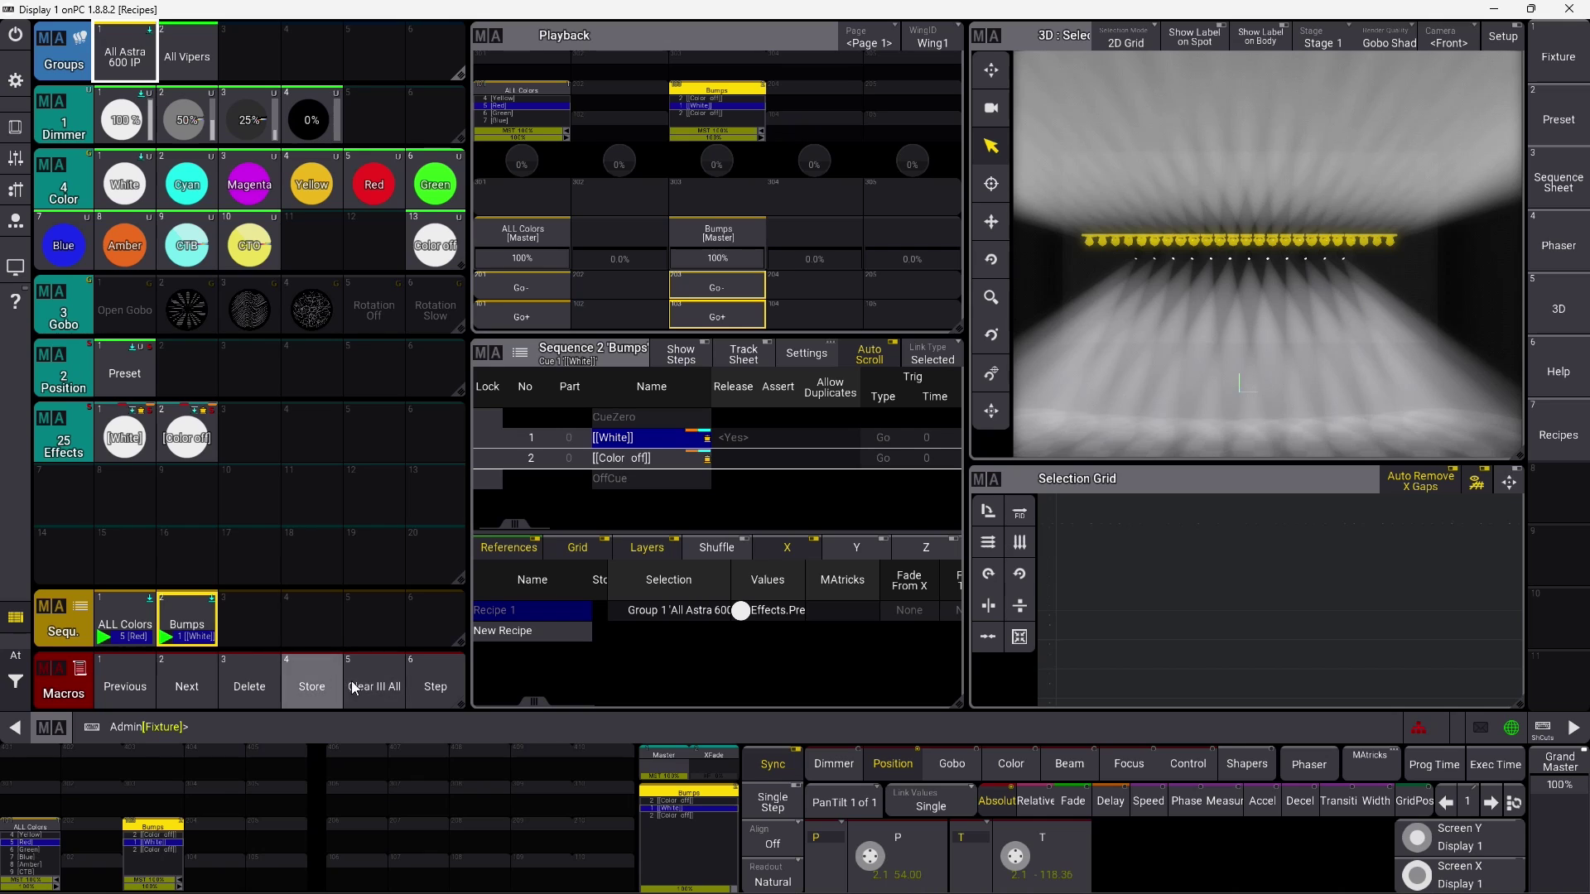
# Clear the programmer and arrange group 1 on the selection grid, with the Vipers in their own row centred beneath the Astras
pyautogui.click(363, 679)
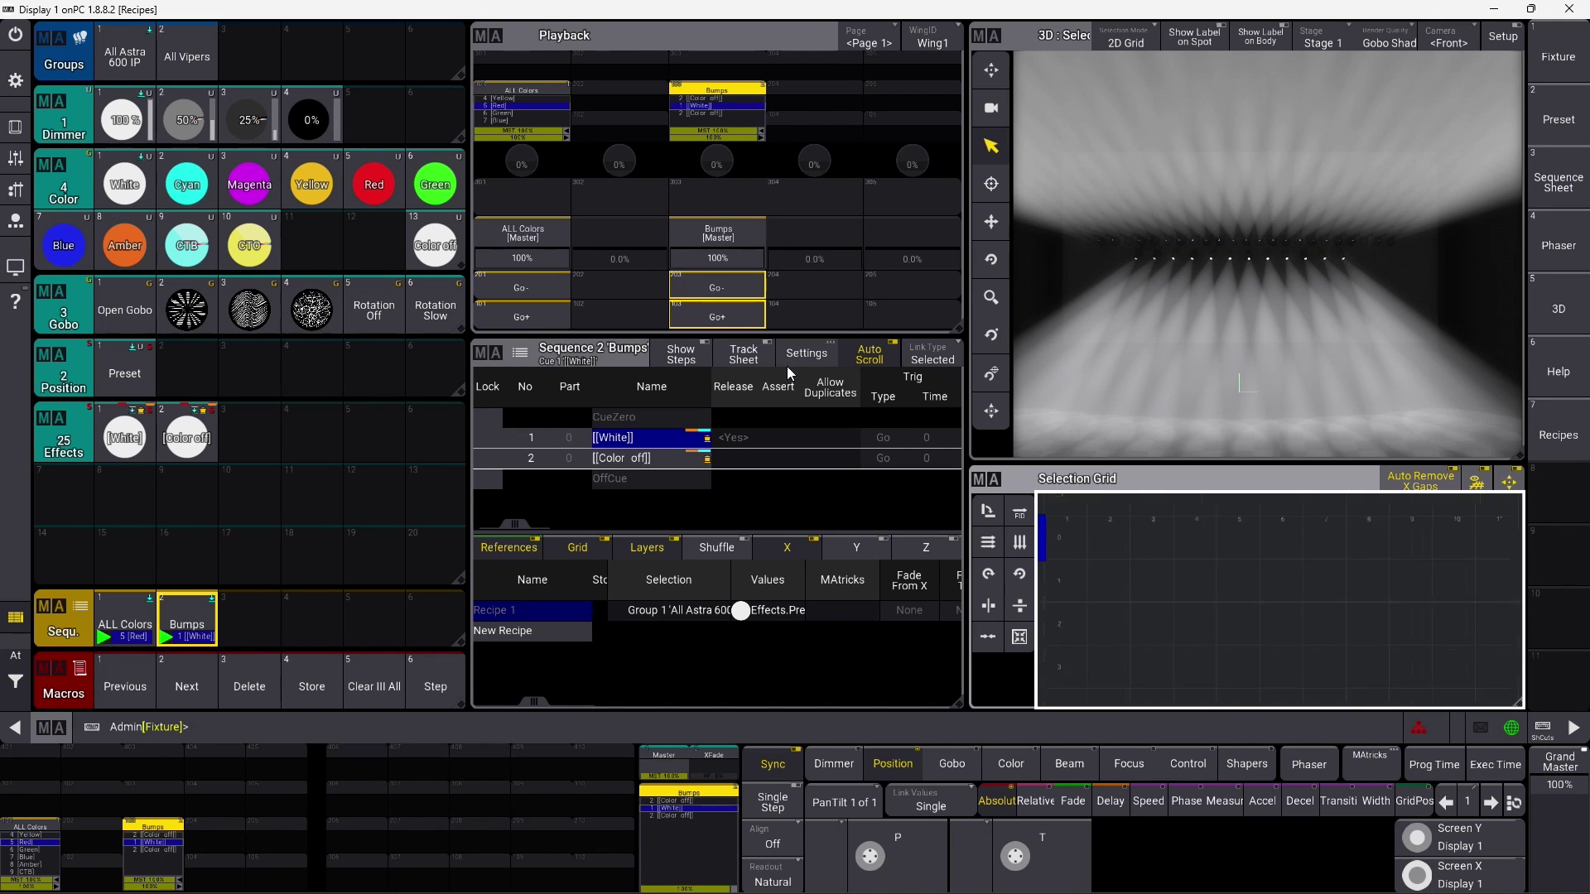
pyautogui.click(130, 58)
pyautogui.click(130, 58)
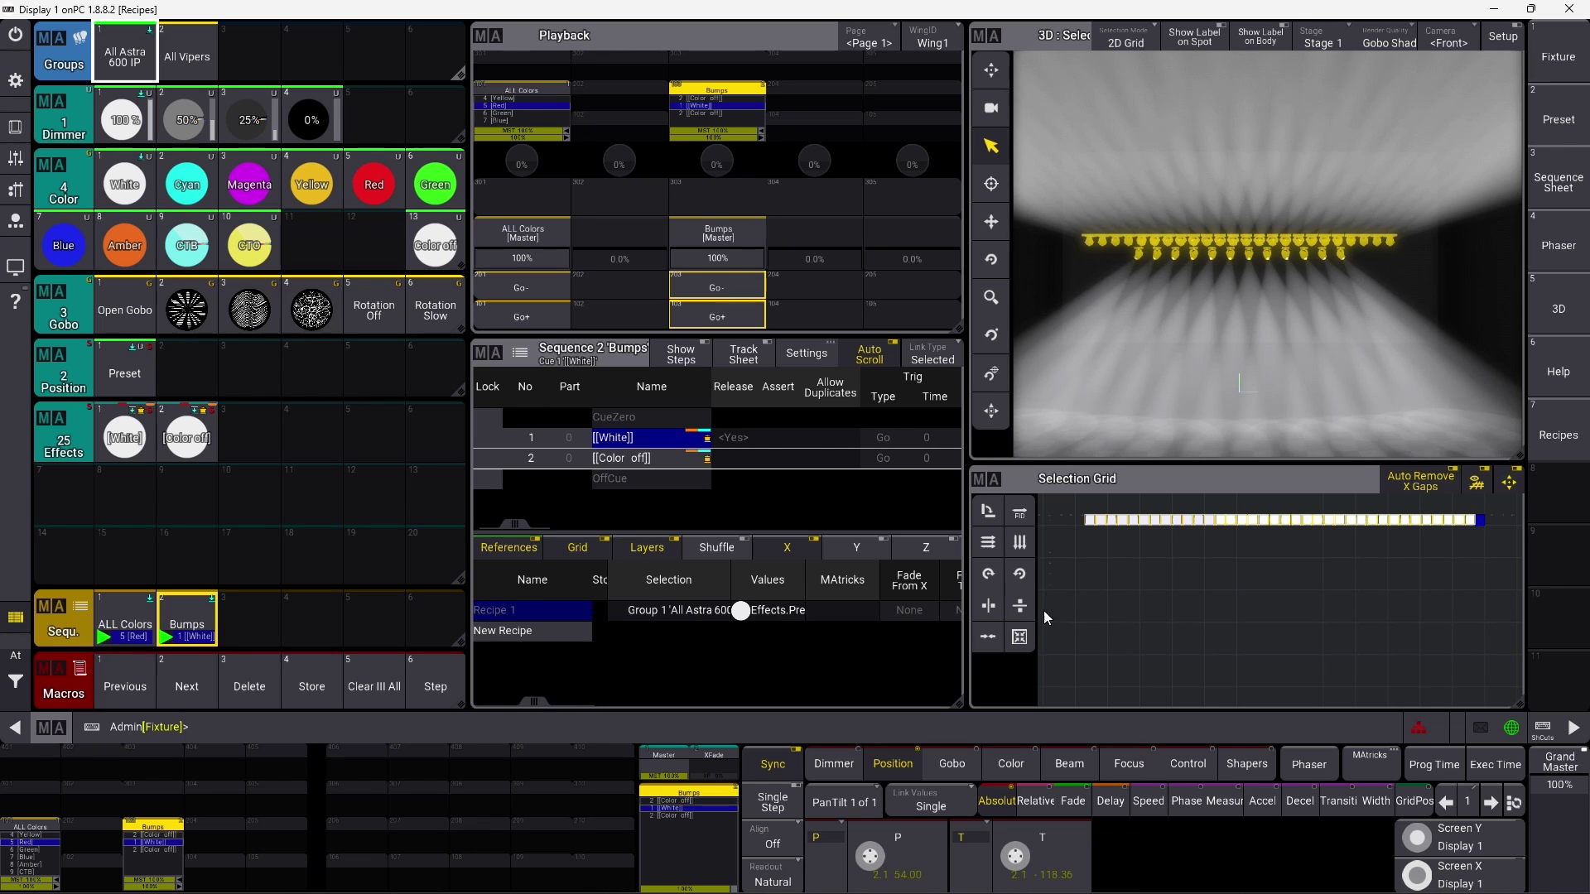
pyautogui.moveTo(1085, 564); pyautogui.dragTo(1300, 630)
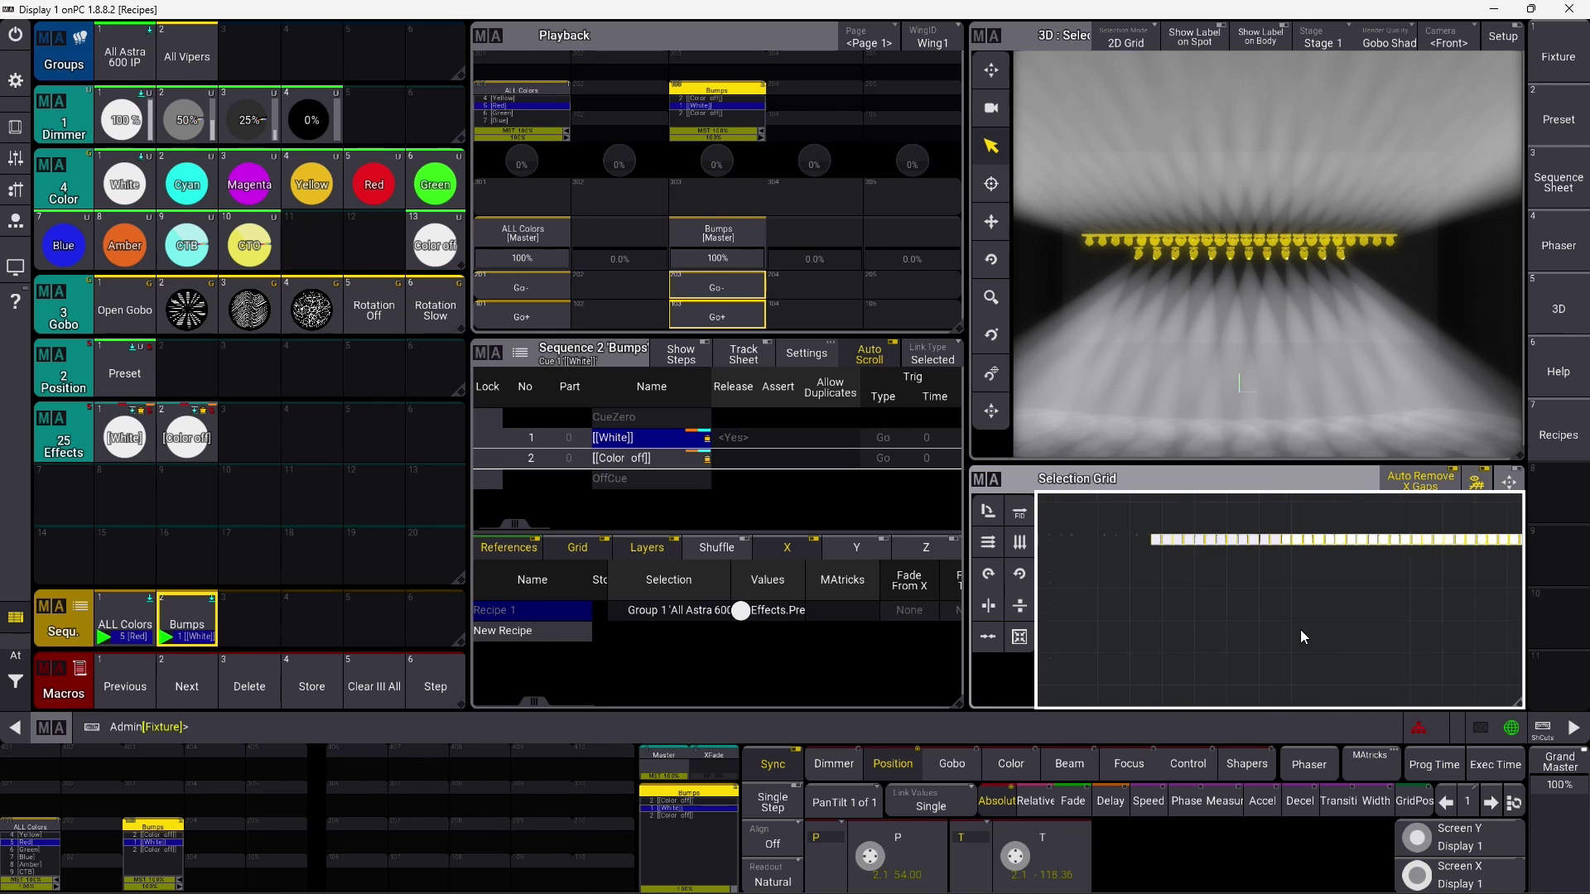
pyautogui.click(1147, 552)
pyautogui.click(199, 66)
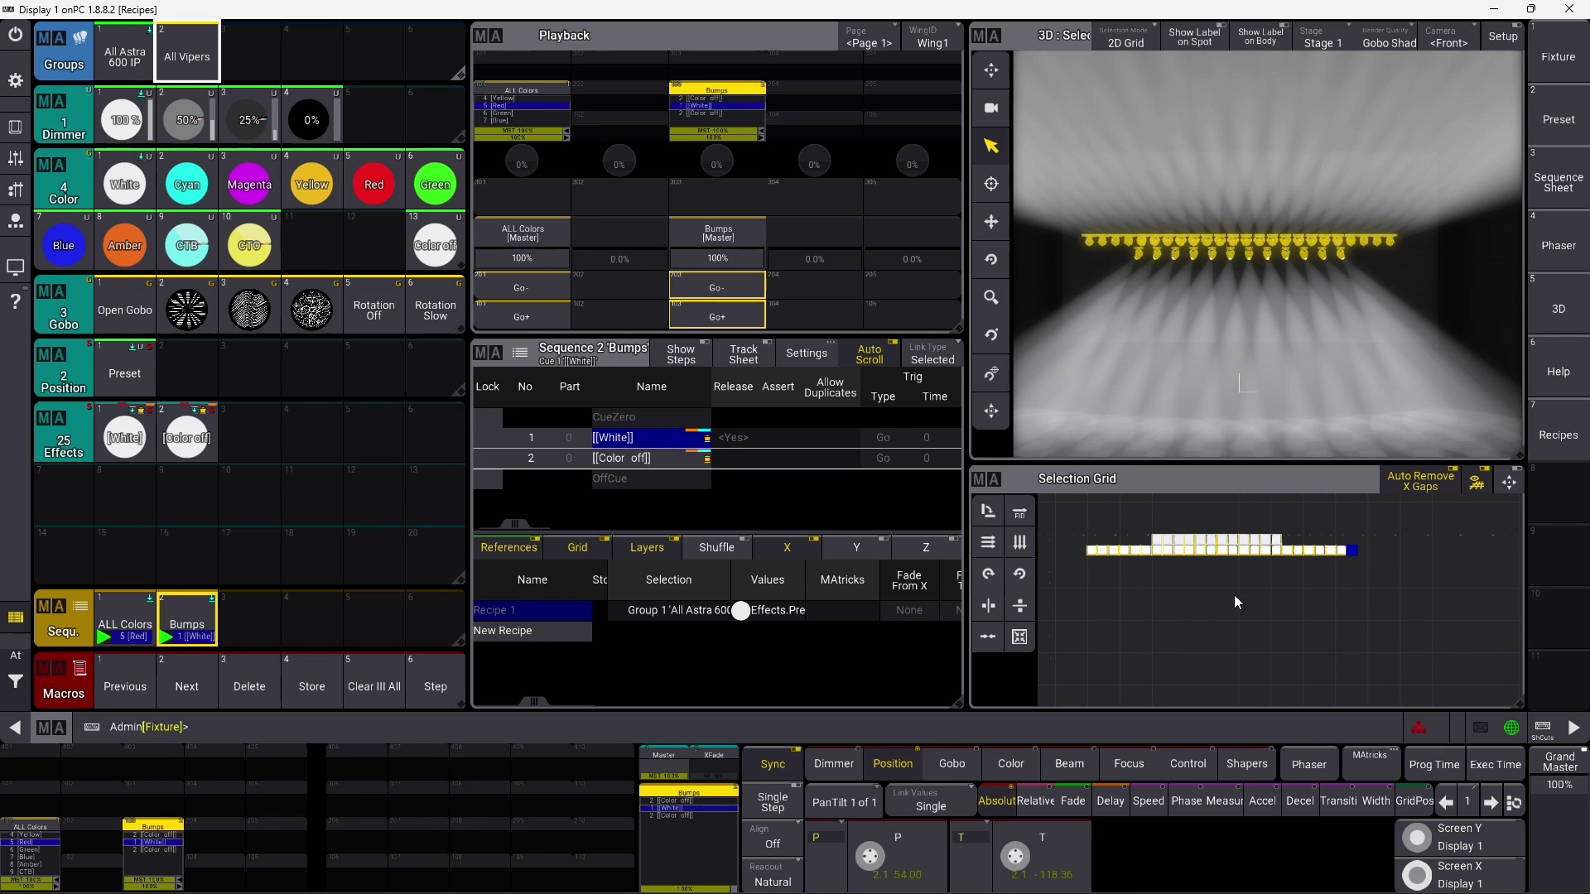
# Store the two-row grid selection into the All Astra 600 IP group using Merge
pyautogui.click(312, 687)
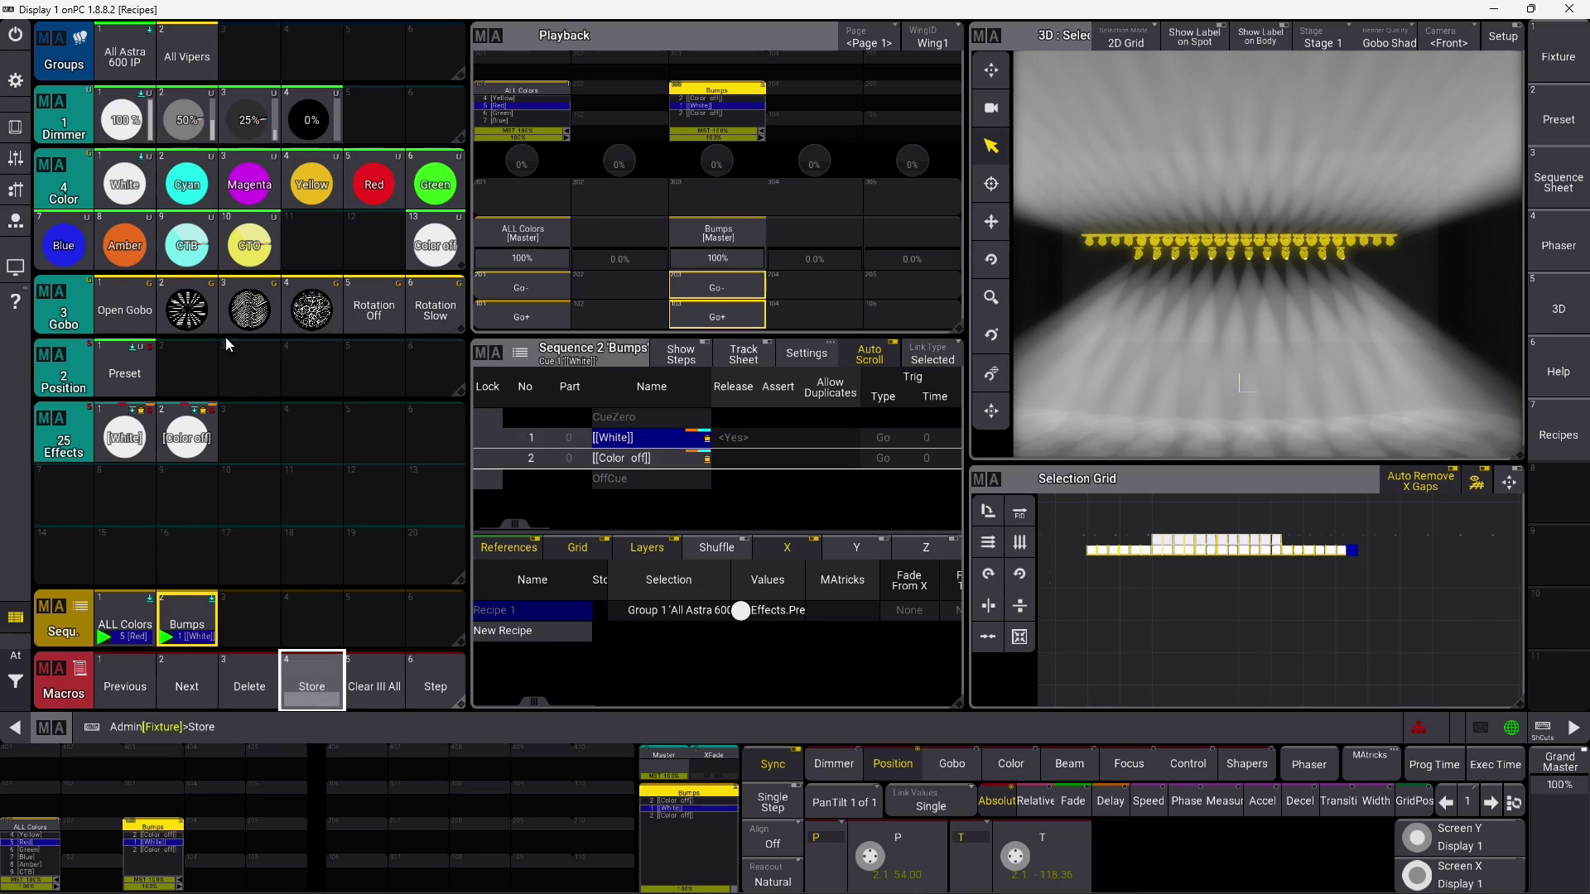
pyautogui.click(105, 60)
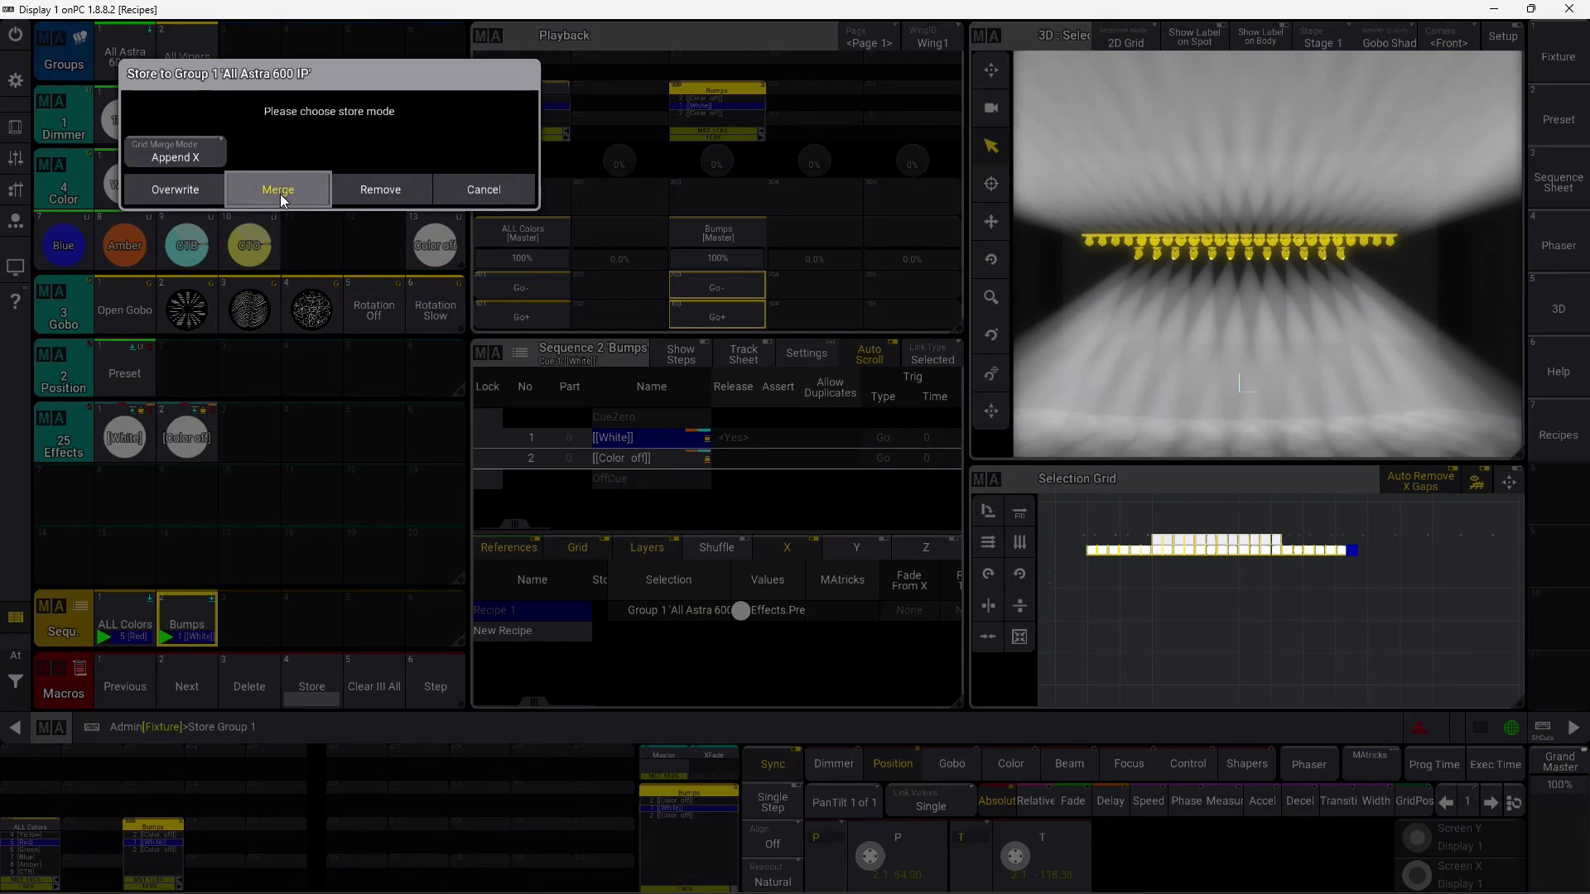
pyautogui.click(280, 193)
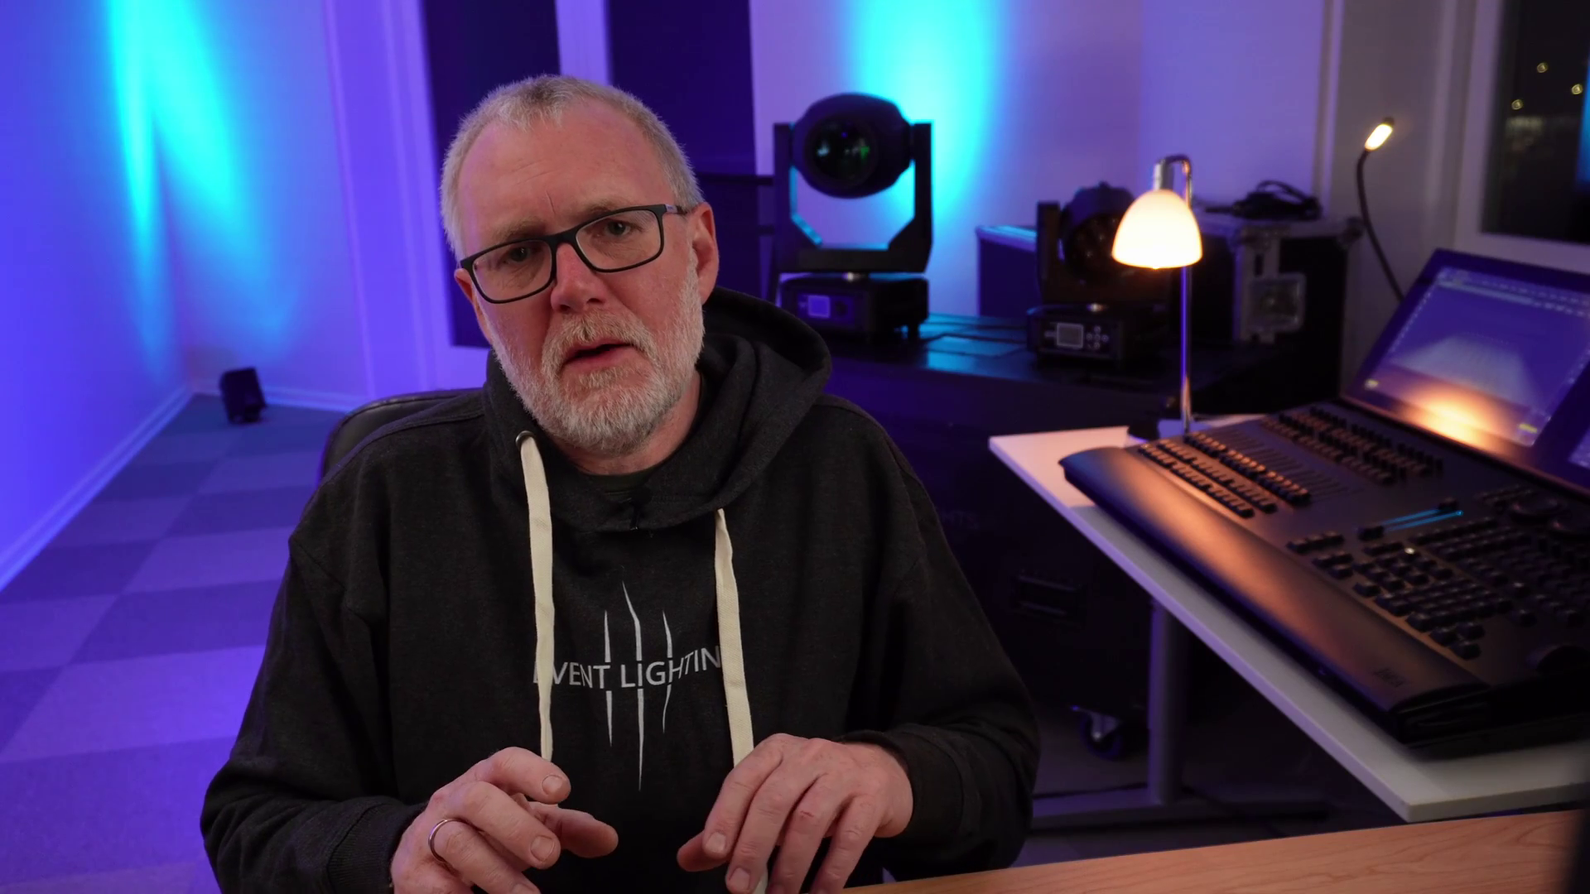